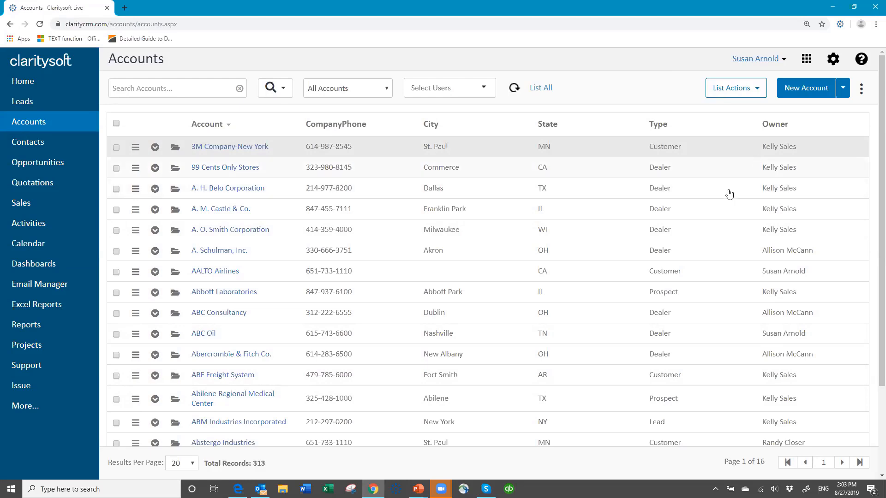
# Open Settings and show the Users page listing the 19 active users.
pyautogui.scroll(-3, 757, 185)
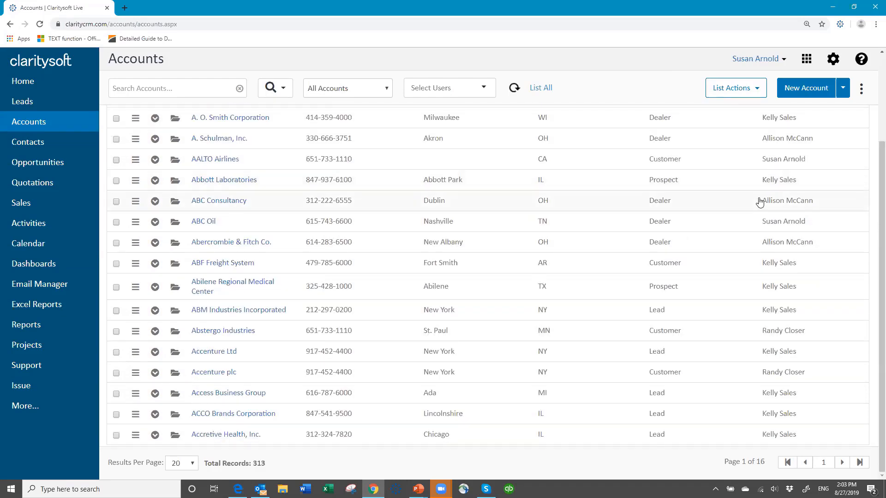
pyautogui.scroll(3, 807, 275)
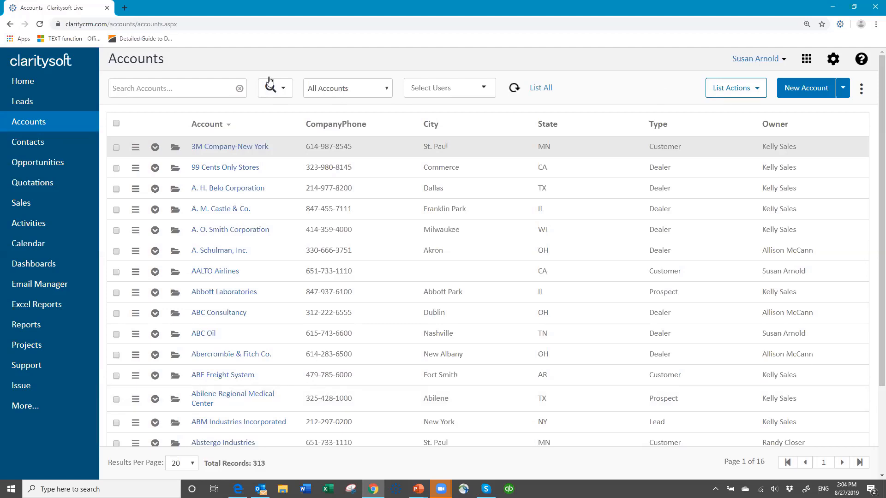
pyautogui.click(834, 60)
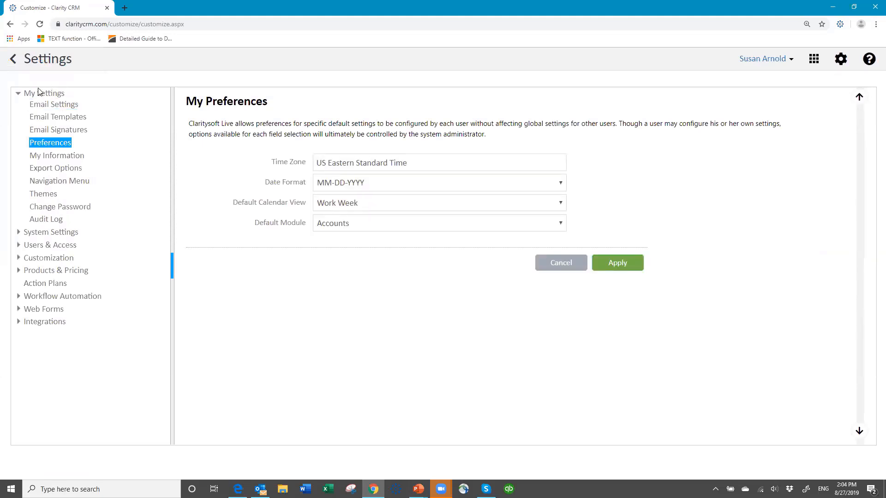
pyautogui.click(43, 248)
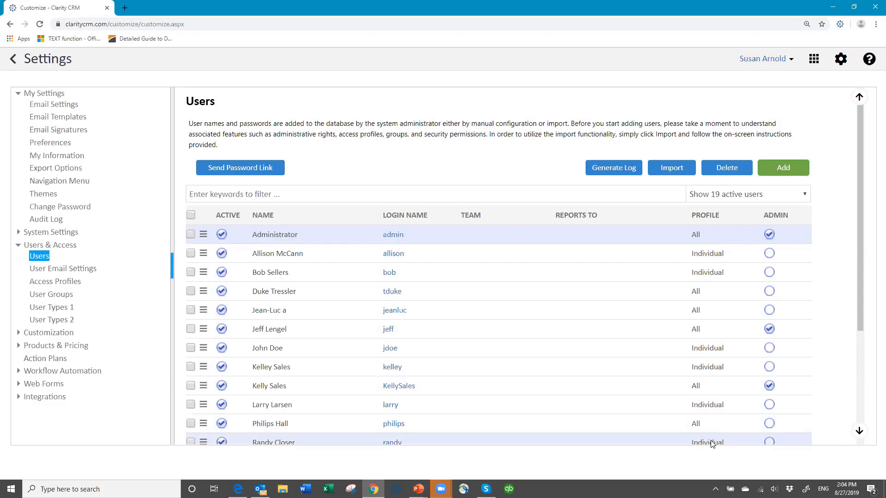
pyautogui.scroll(-4, 711, 444)
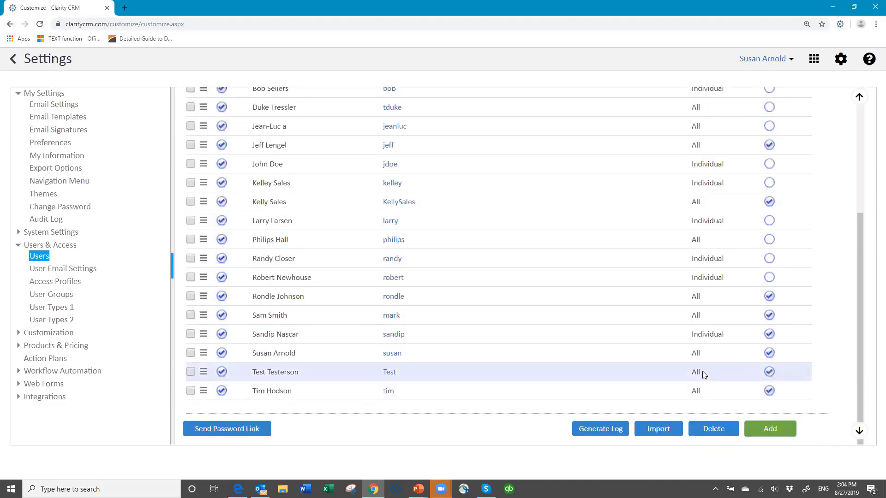
pyautogui.scroll(4, 702, 373)
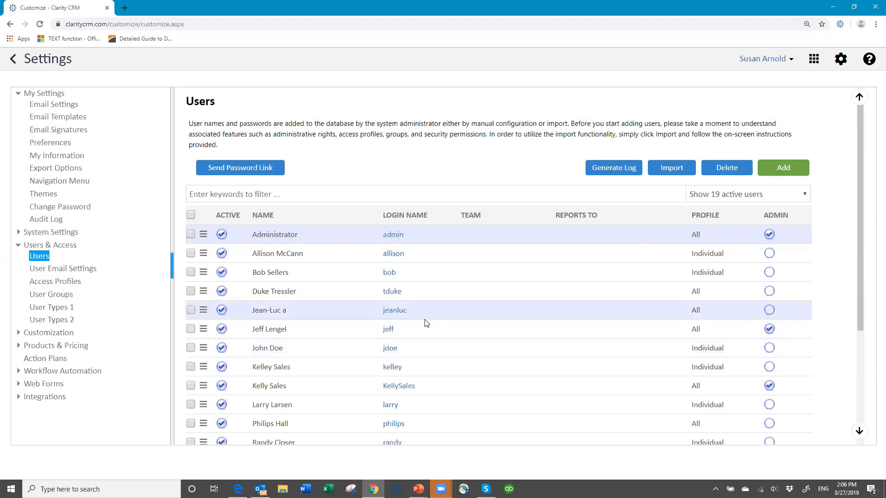
pyautogui.scroll(-3, 427, 390)
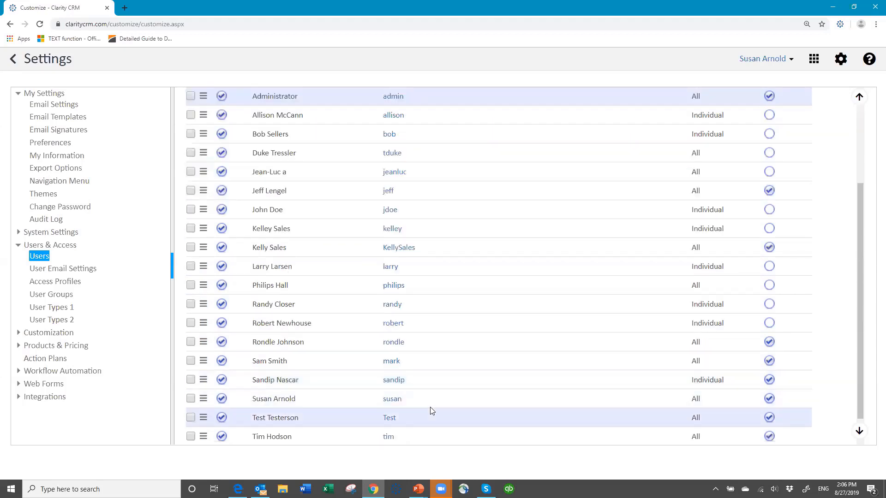
# Open the signed-in administrator's user record and review its name, email, profile and group fields.
pyautogui.click(391, 401)
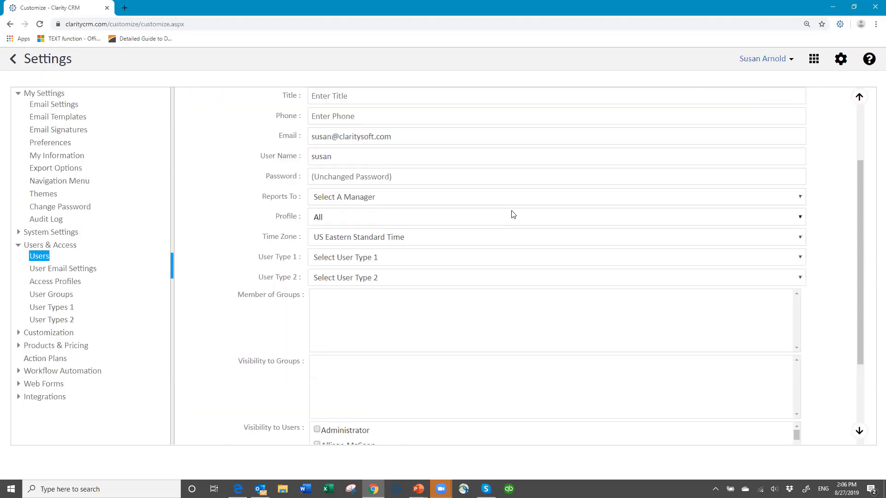
pyautogui.scroll(3, 512, 213)
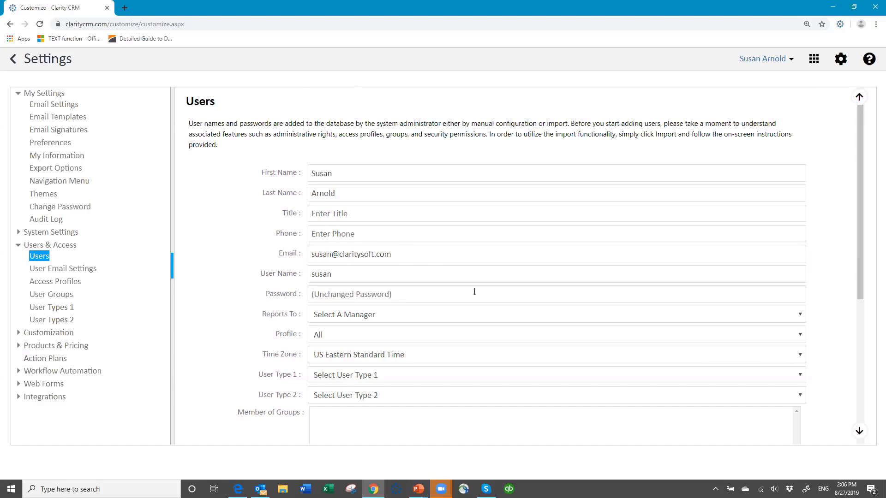
pyautogui.scroll(-2, 475, 290)
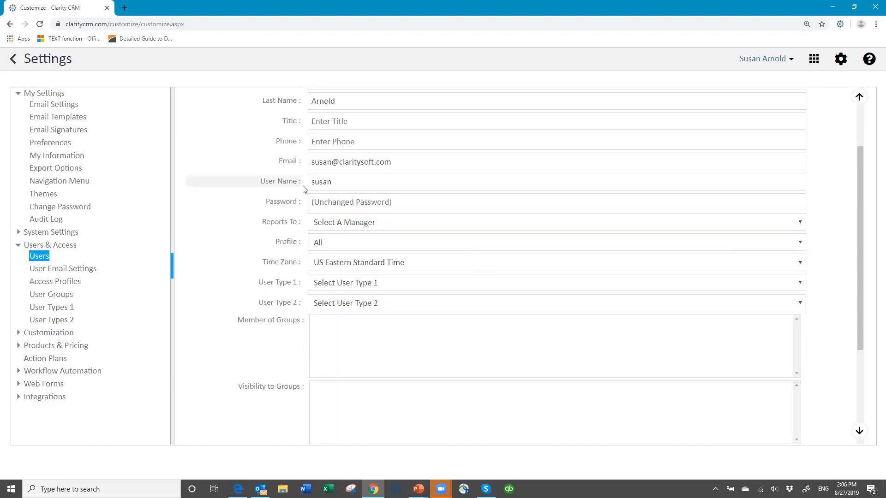
# Leave Reports To with no manager and view the profile options All, Individual, Manager, Team, Terminated.
pyautogui.click(410, 225)
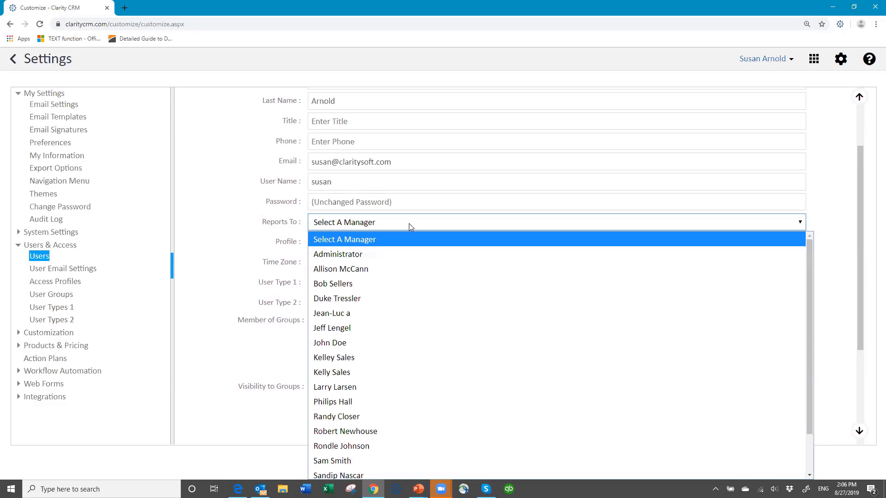
pyautogui.click(408, 224)
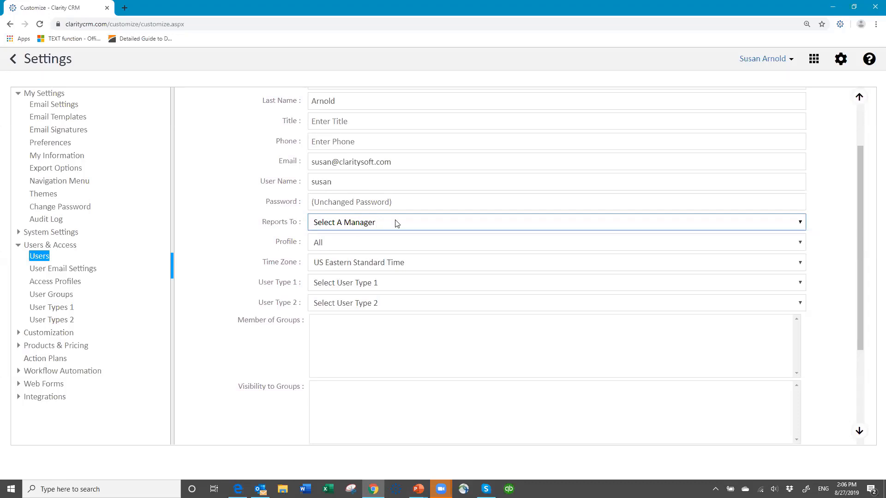
pyautogui.click(359, 243)
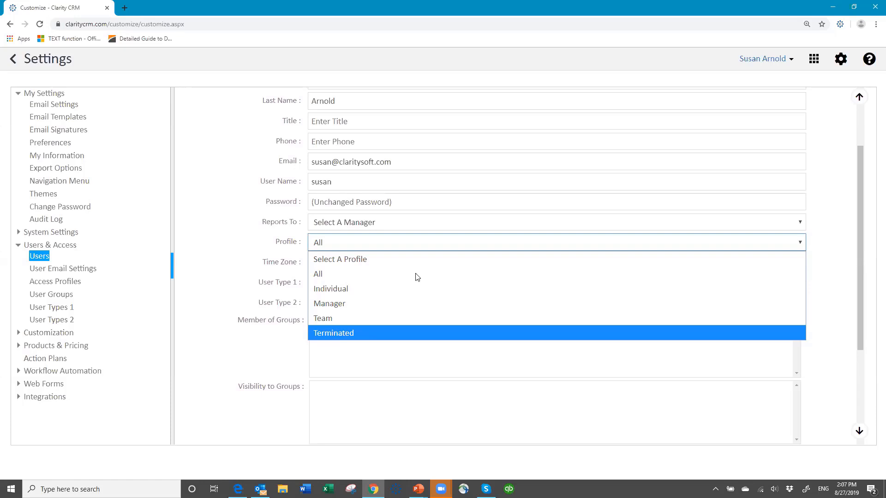
pyautogui.scroll(-2, 402, 247)
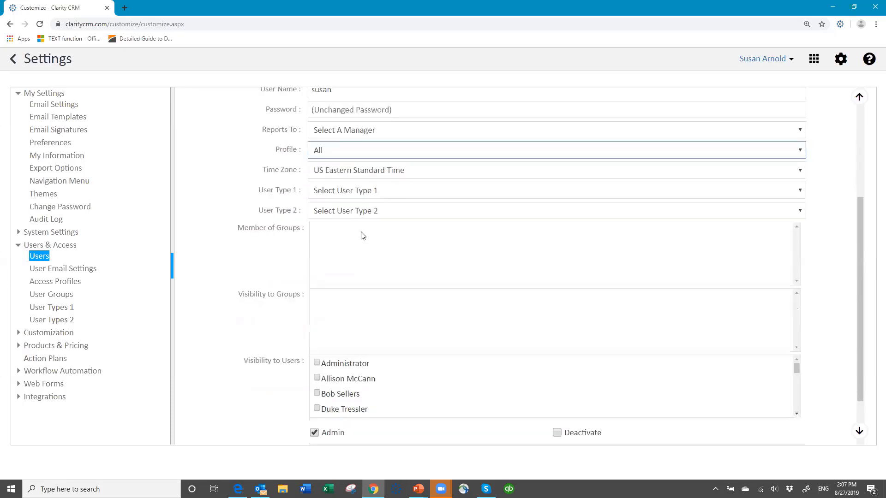
pyautogui.click(359, 155)
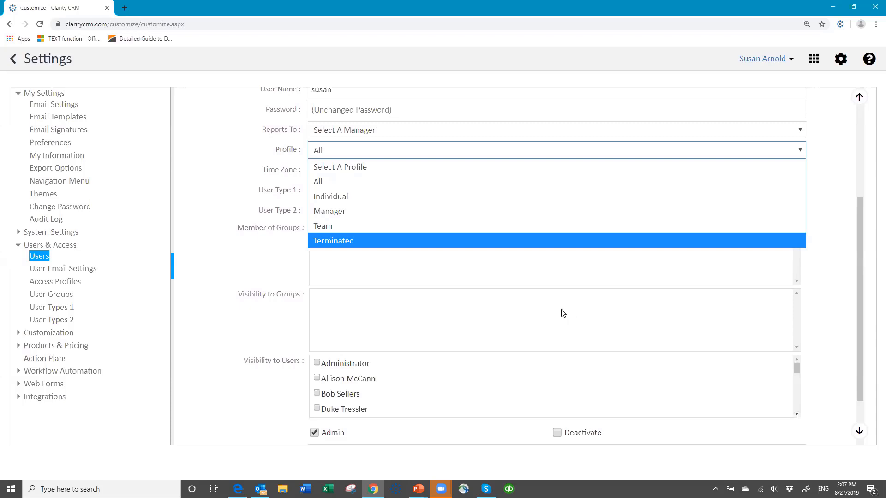
pyautogui.click(447, 149)
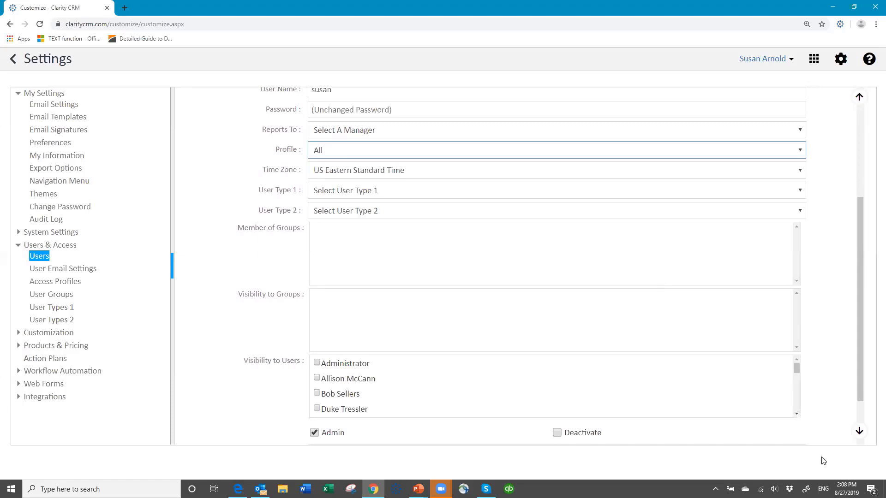
pyautogui.scroll(-2, 784, 438)
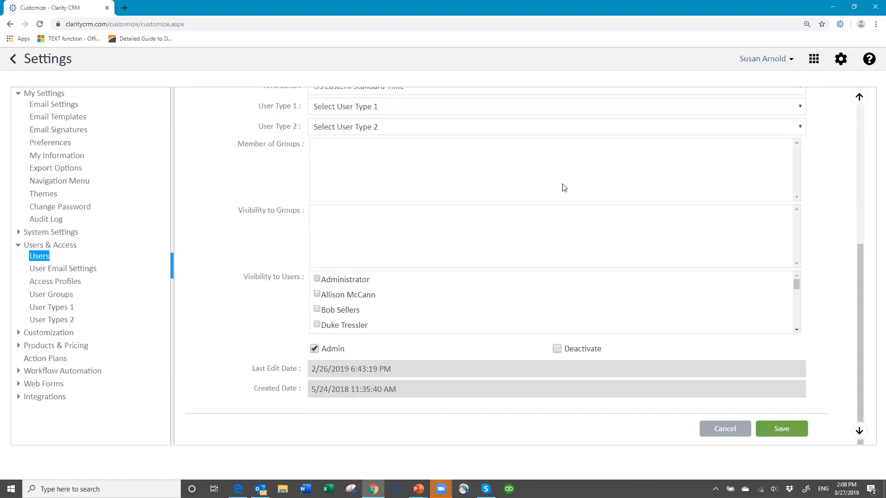
pyautogui.scroll(1, 560, 186)
pyautogui.scroll(4, 561, 184)
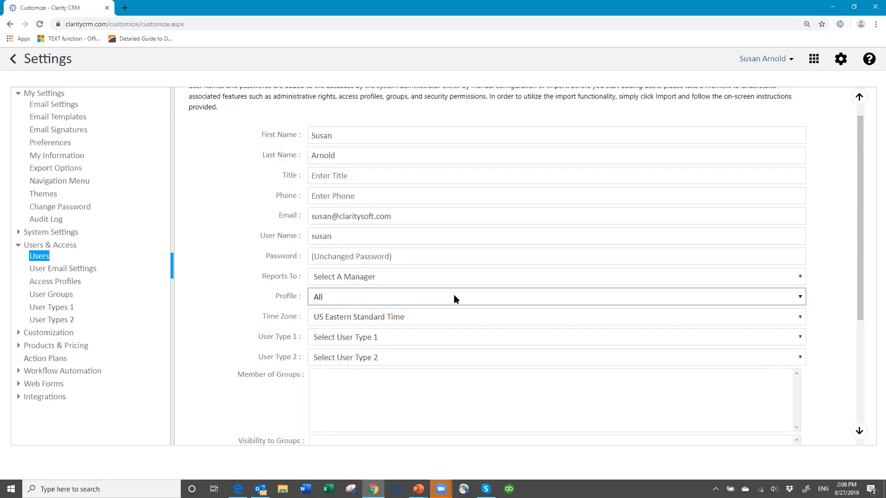
pyautogui.scroll(-2, 372, 272)
pyautogui.click(369, 225)
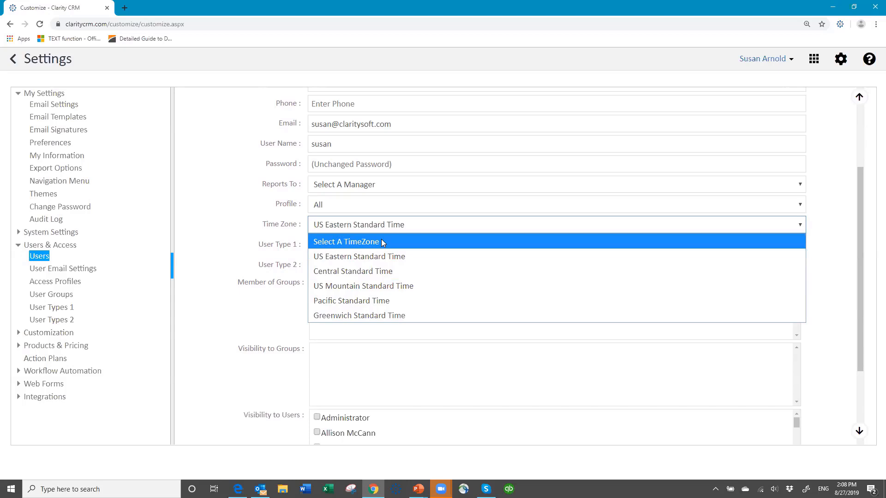
pyautogui.click(387, 226)
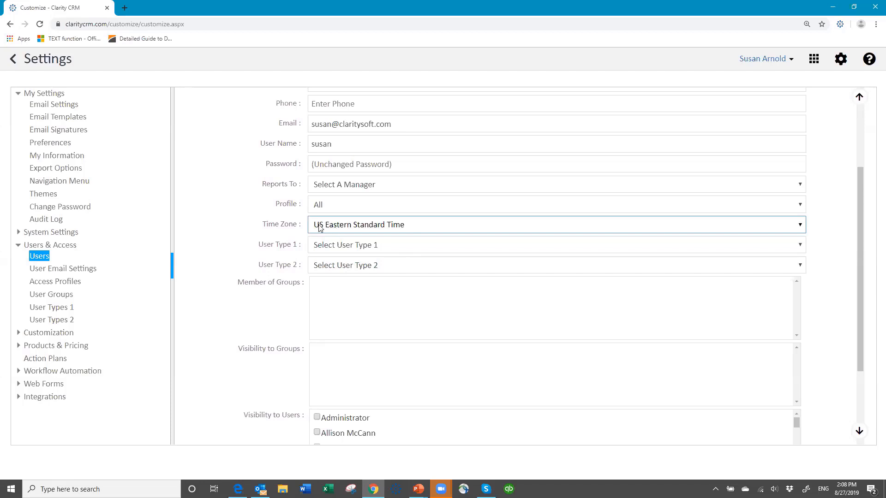
pyautogui.click(368, 224)
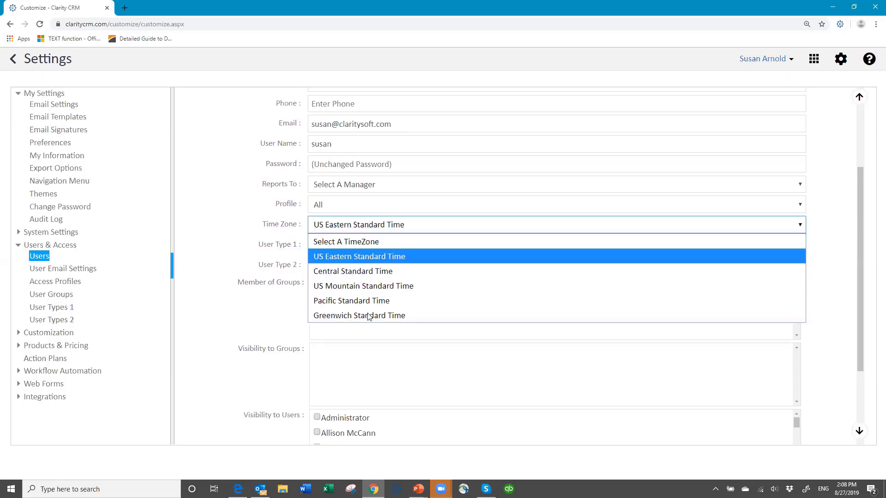
pyautogui.click(368, 225)
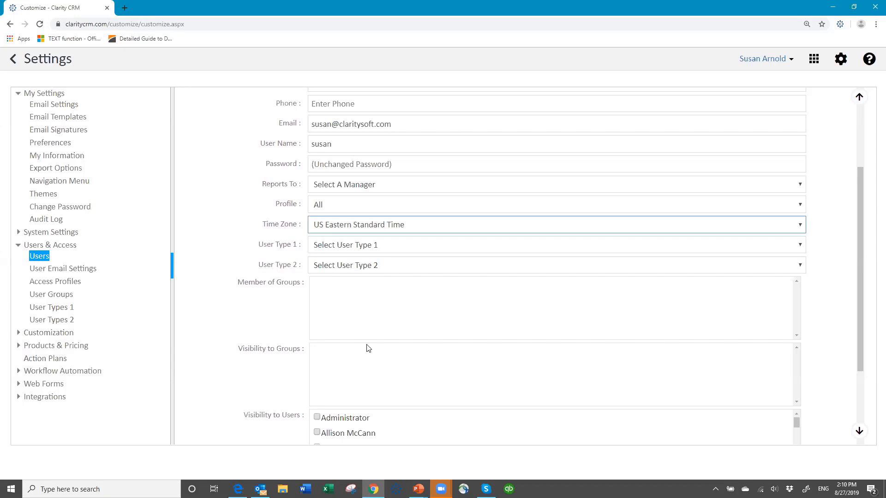
pyautogui.scroll(-1, 368, 347)
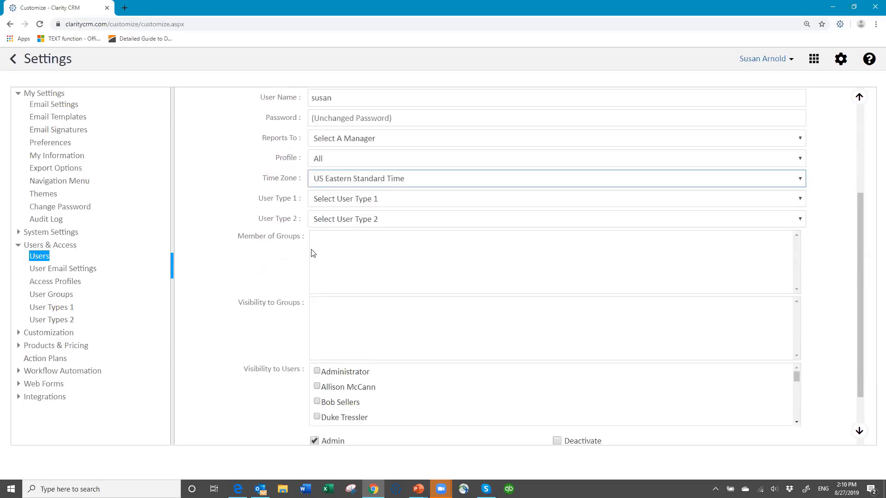
pyautogui.scroll(-6, 403, 390)
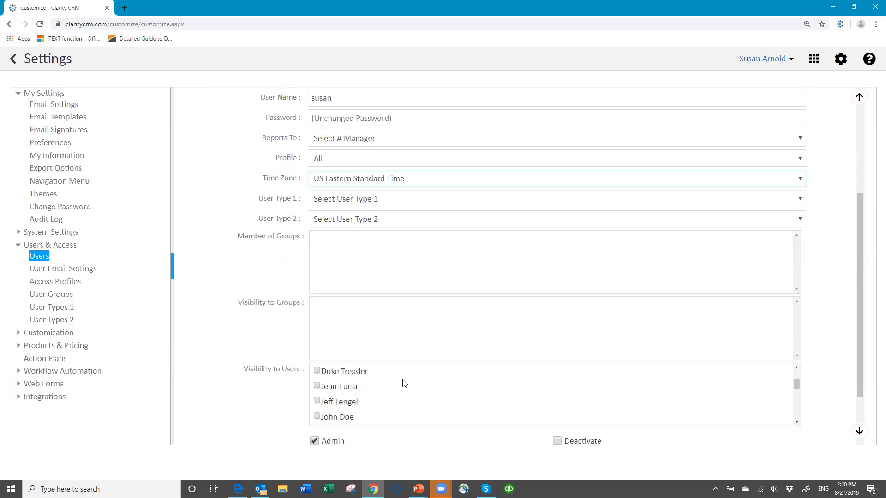
pyautogui.scroll(-1, 402, 383)
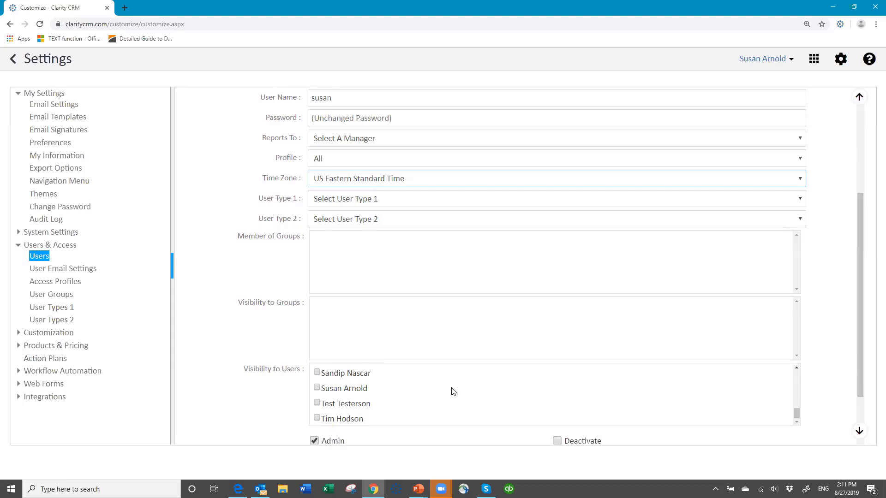
pyautogui.scroll(2, 457, 390)
pyautogui.scroll(2, 429, 378)
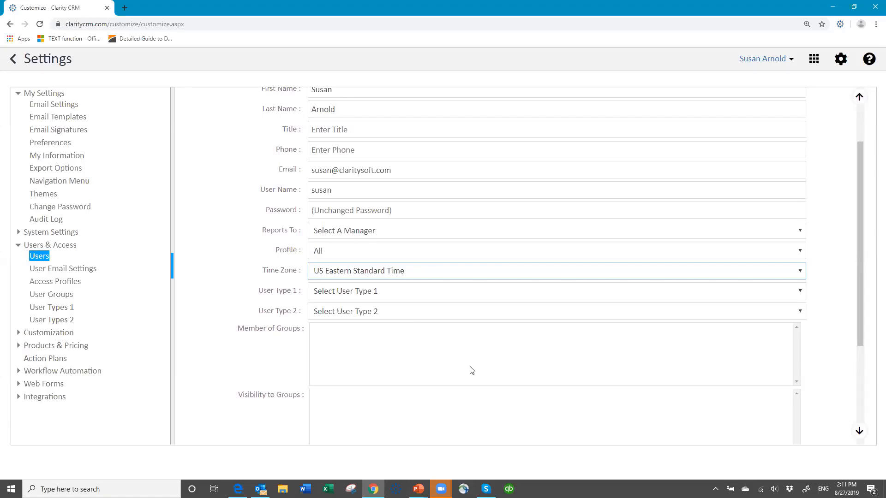
pyautogui.scroll(-2, 459, 361)
pyautogui.scroll(-3, 458, 362)
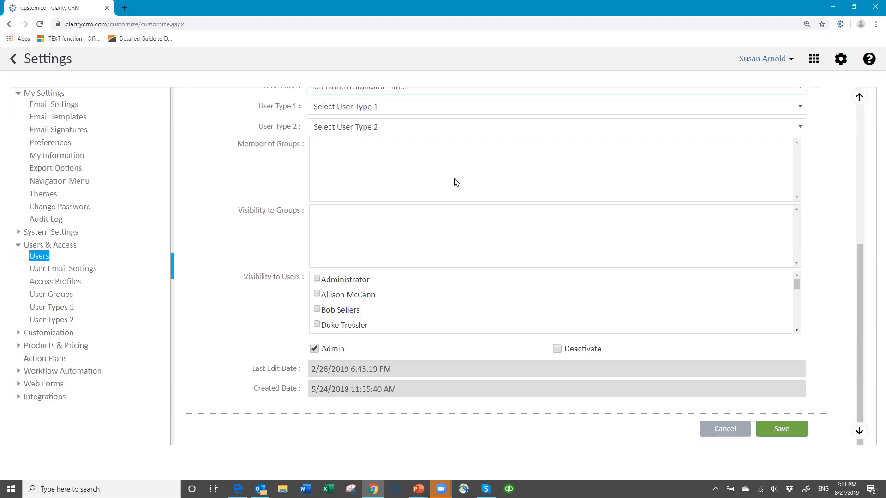
pyautogui.scroll(6, 456, 182)
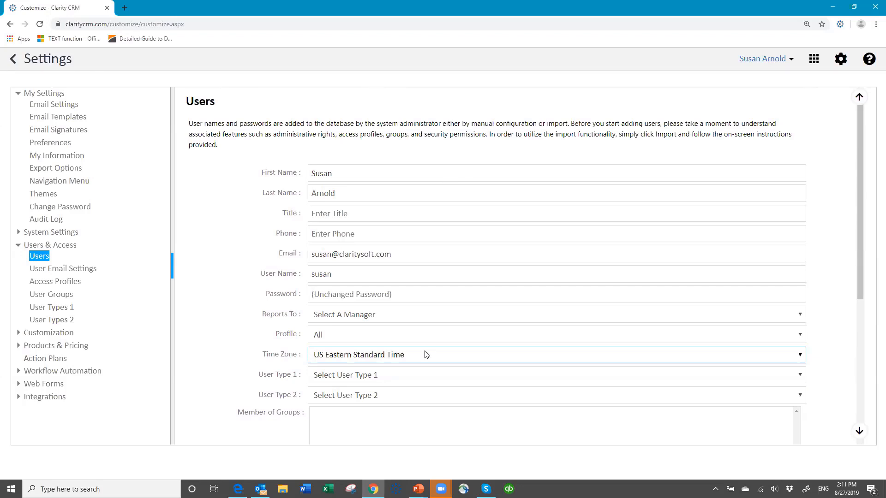
pyautogui.scroll(-2, 433, 305)
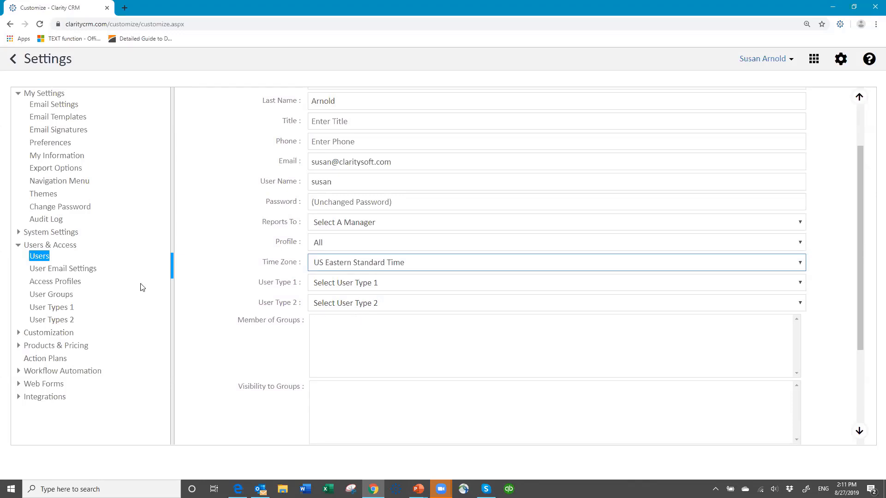
pyautogui.click(70, 311)
# Save the user record unchanged, returning to the 19-user list.
pyautogui.scroll(-3, 506, 305)
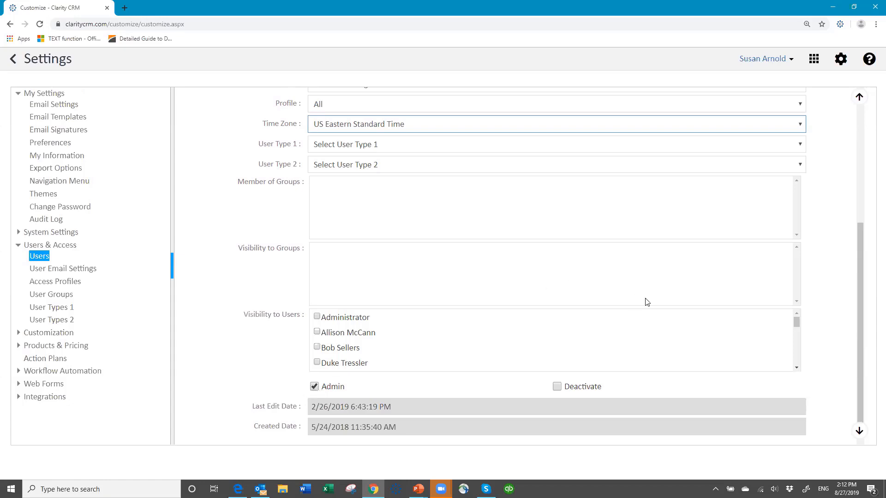
pyautogui.scroll(-1, 651, 308)
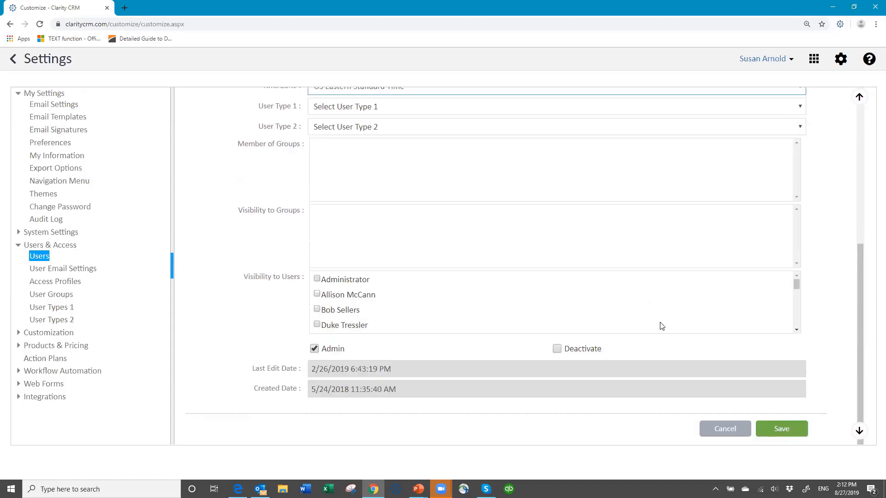
pyautogui.click(782, 430)
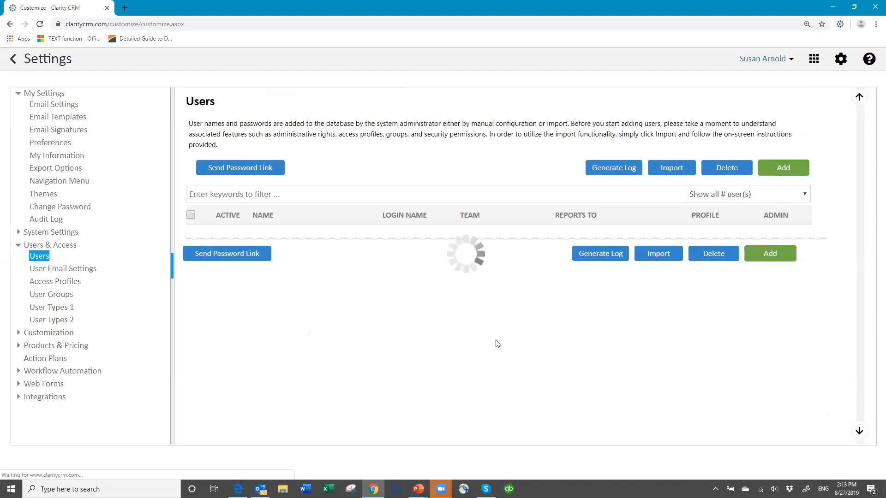
# In User Types 1, add and save a type named Region A.
pyautogui.click(65, 319)
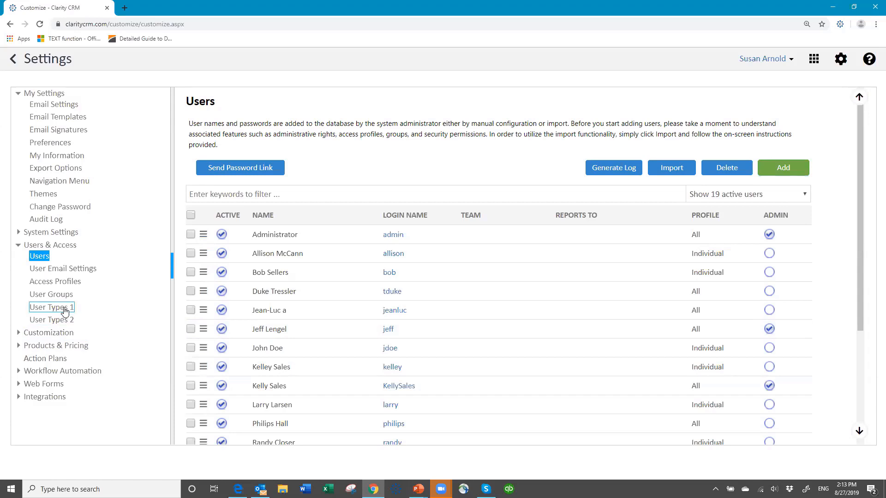
pyautogui.click(65, 311)
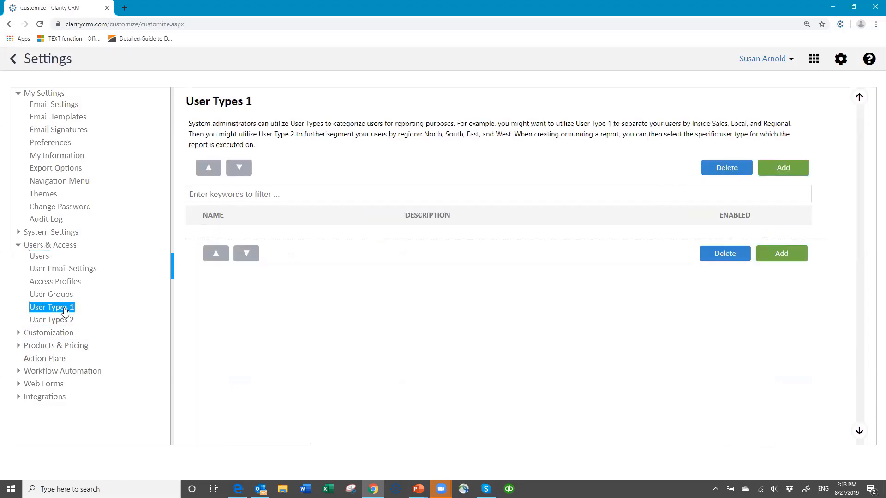
pyautogui.click(792, 169)
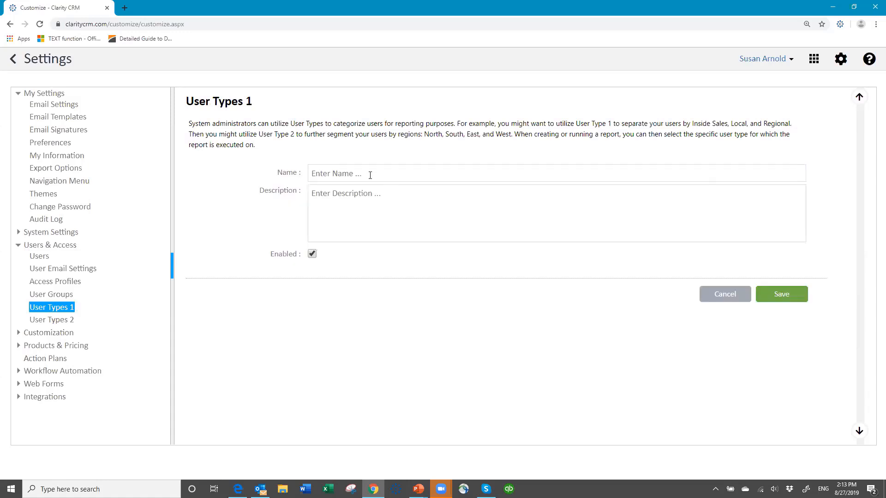
pyautogui.click(381, 165)
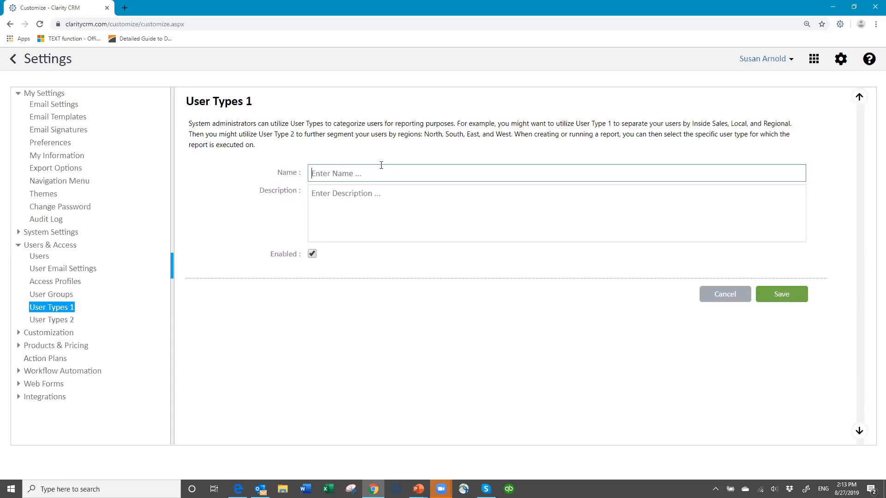
pyautogui.write('Region')
pyautogui.write('A')
pyautogui.click(780, 298)
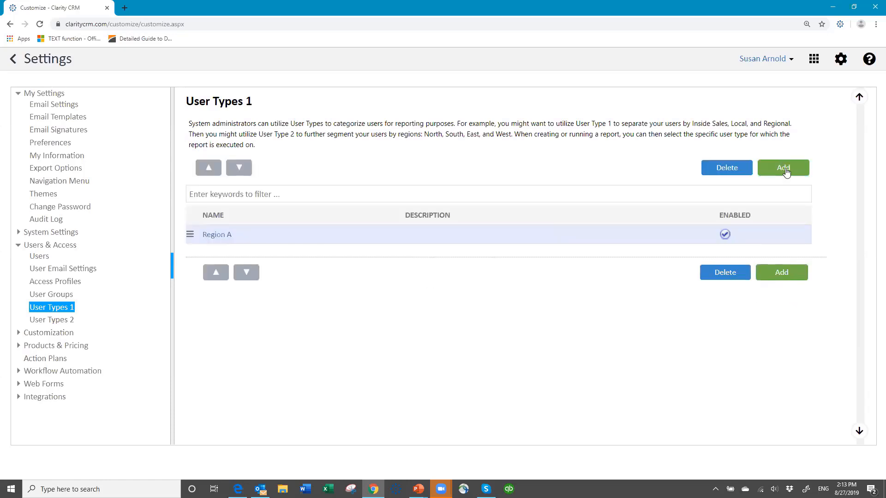
# Add and save a second user type named Region B.
pyautogui.click(786, 172)
pyautogui.click(384, 171)
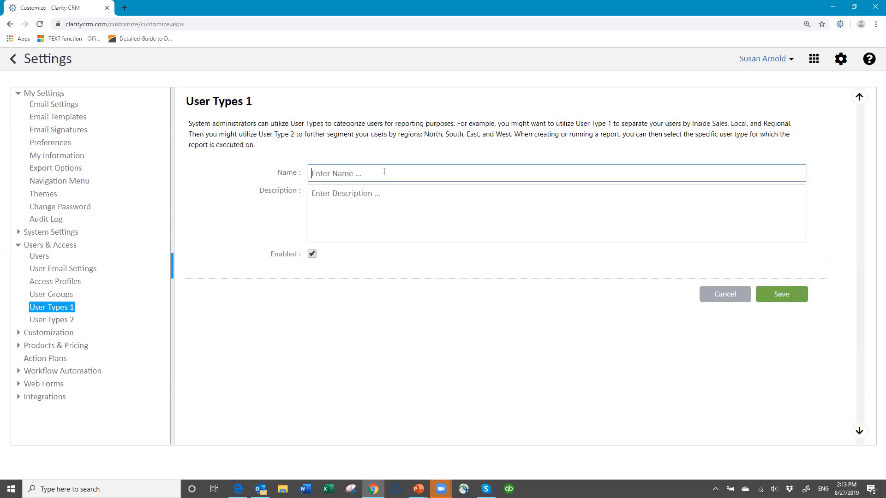
pyautogui.write('Region B')
pyautogui.click(777, 297)
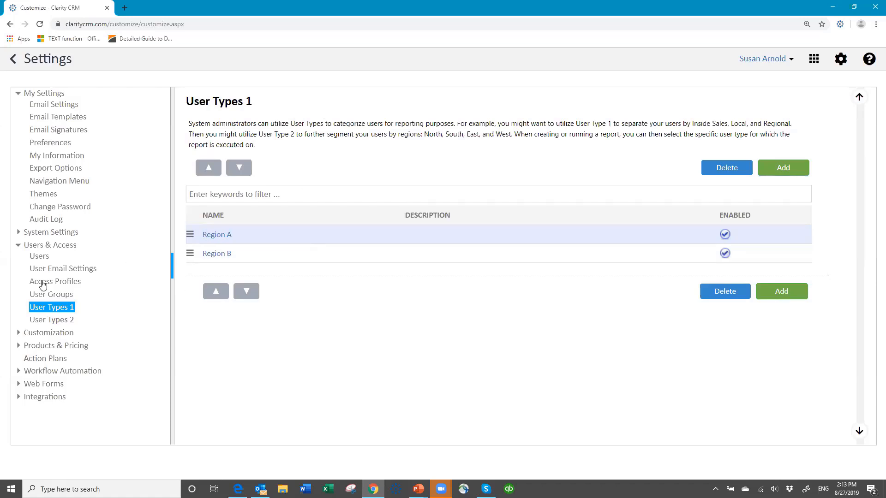
# Start a new user group named Inside Sales.
pyautogui.click(59, 298)
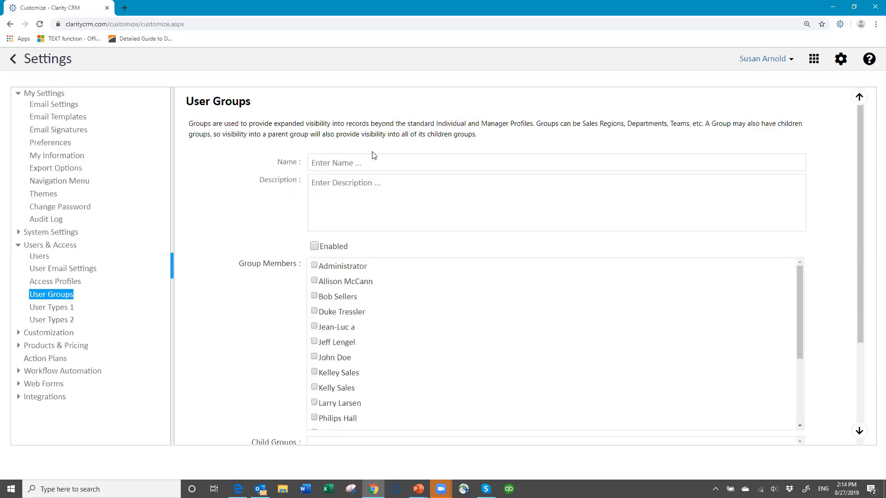
pyautogui.click(360, 160)
pyautogui.write('Insiad')
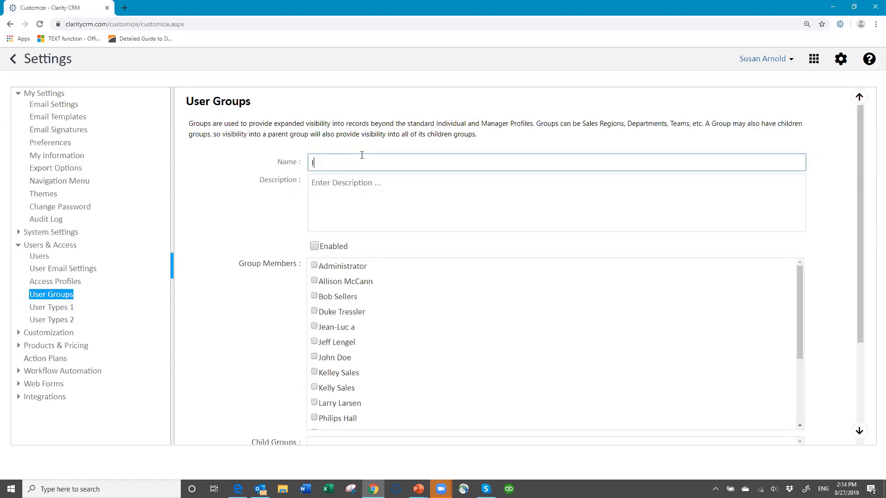
pyautogui.press('BackSpace')
pyautogui.press('BackSpace')
pyautogui.write('de SAles')
pyautogui.press('BackSpace')
pyautogui.press('BackSpace')
pyautogui.press('BackSpace')
pyautogui.write('ales')
# Mark Inside Sales enabled, tick two users as group members, and save it.
pyautogui.click(333, 247)
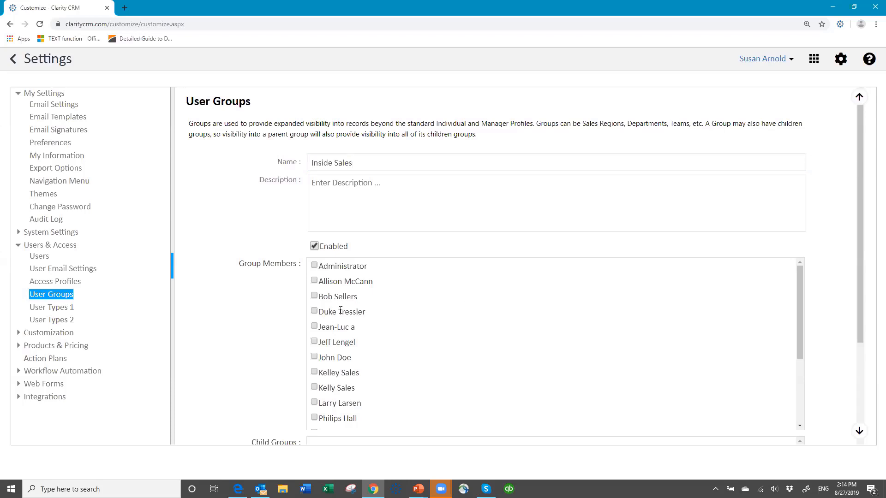
pyautogui.click(314, 281)
pyautogui.click(314, 296)
pyautogui.scroll(-3, 600, 303)
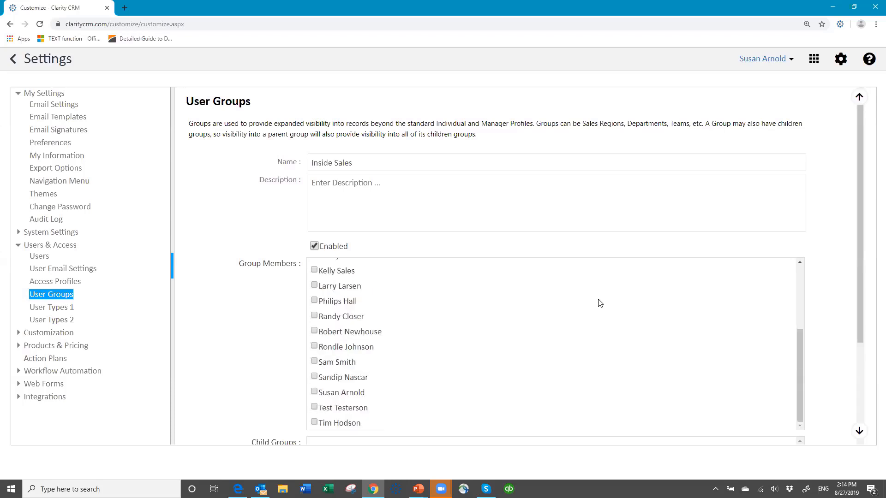
pyautogui.scroll(-3, 600, 303)
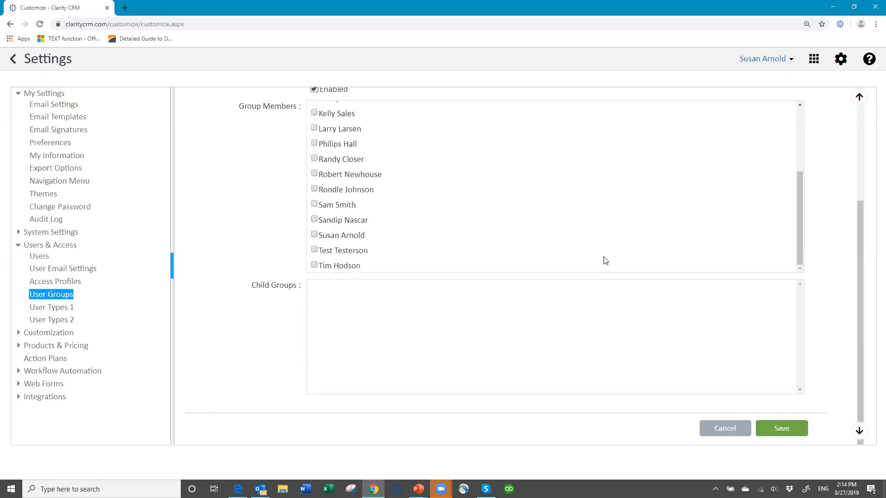
pyautogui.scroll(3, 604, 259)
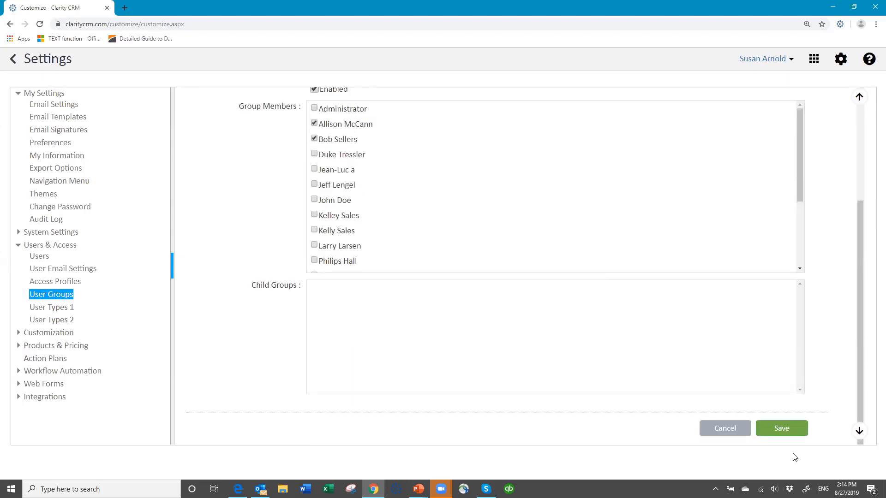
pyautogui.click(782, 430)
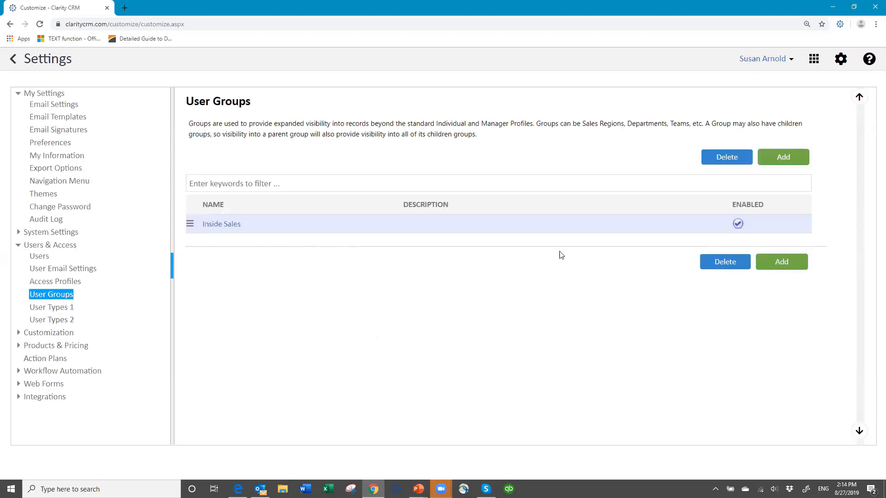
# Add an Outside Sales group with Enabled ticked, save it, then return to Users.
pyautogui.click(769, 161)
pyautogui.click(360, 164)
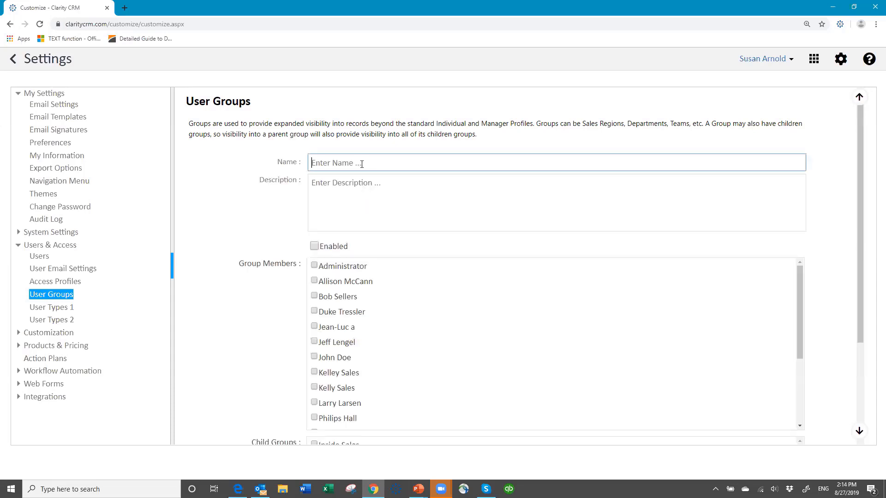
pyautogui.write('Outside Sales')
pyautogui.click(314, 246)
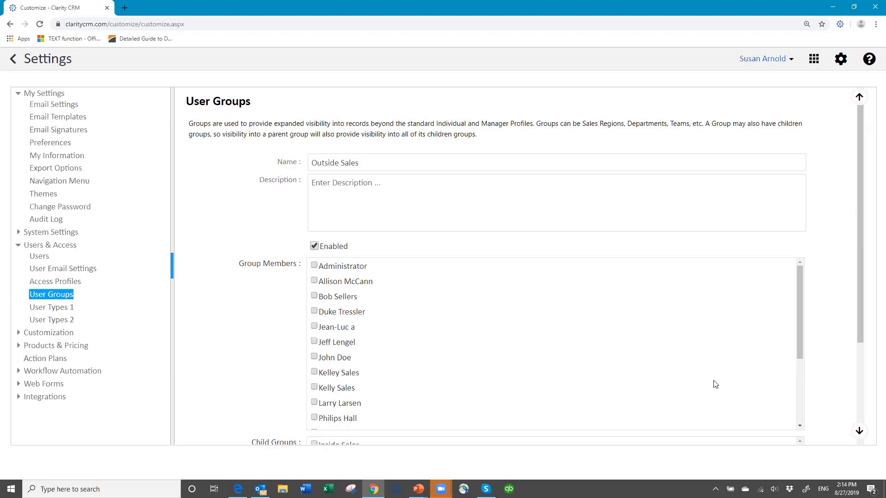
pyautogui.scroll(-3, 715, 383)
pyautogui.click(858, 430)
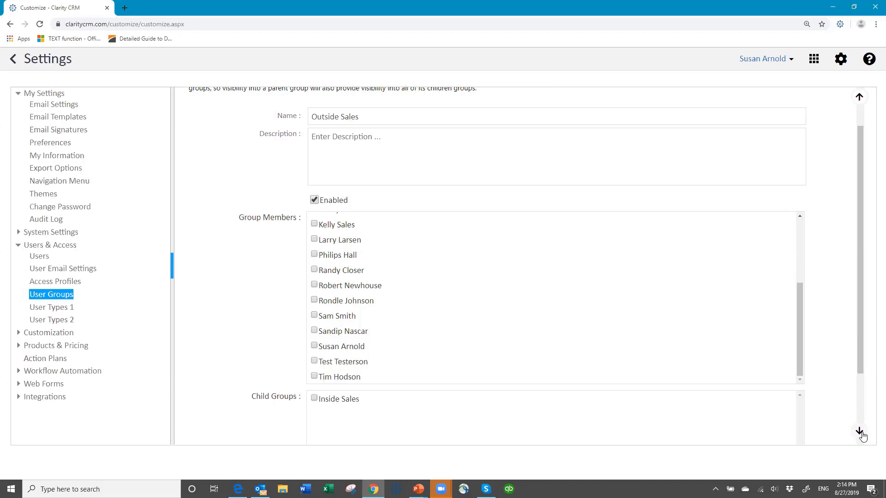
pyautogui.click(860, 433)
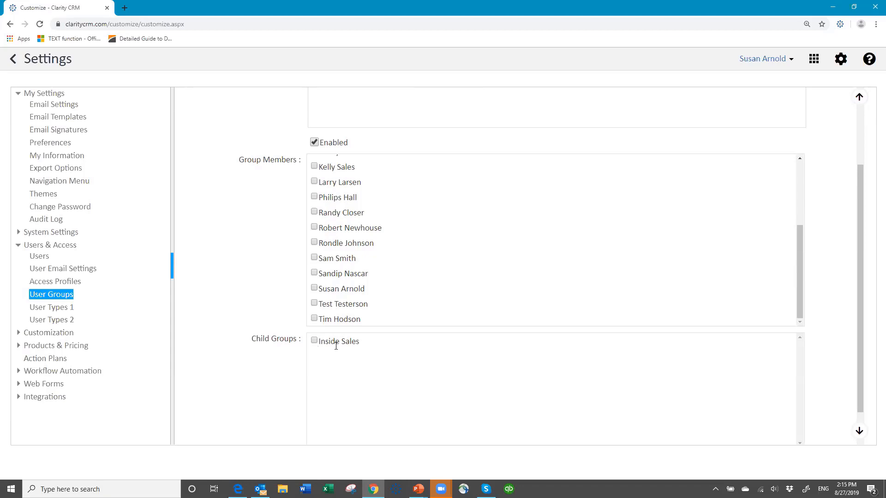
pyautogui.click(860, 432)
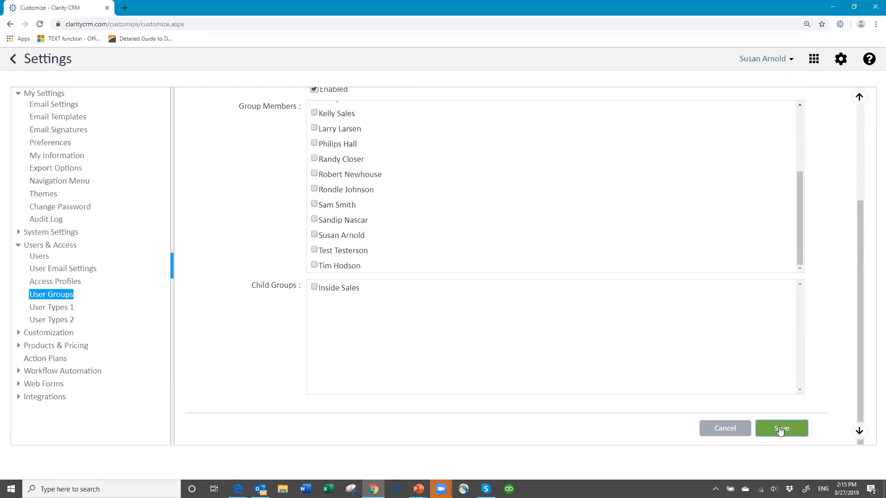
pyautogui.click(780, 429)
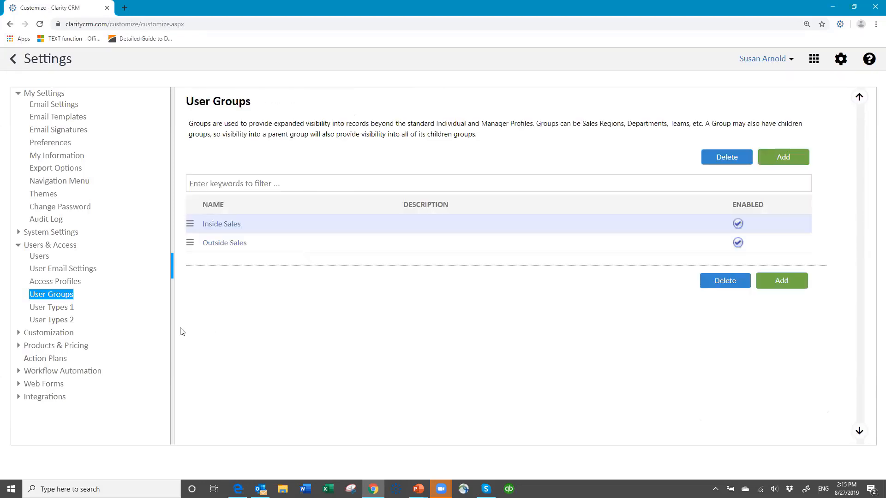
pyautogui.click(40, 258)
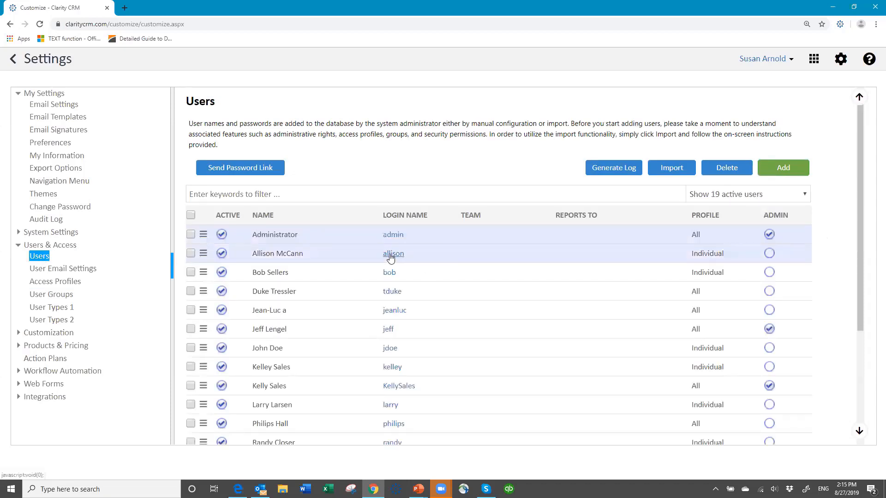
# In the second user's record, leave Inside Sales unticked for visibility and membership, then save.
pyautogui.click(389, 255)
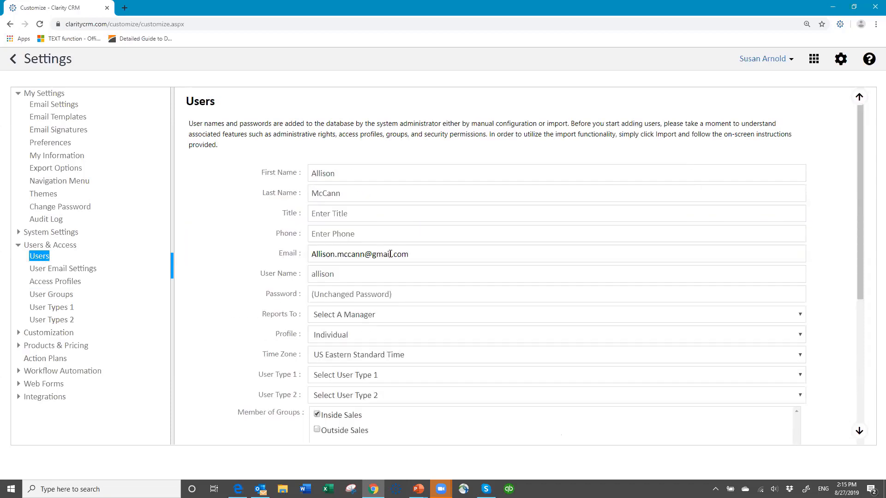
pyautogui.scroll(-3, 516, 287)
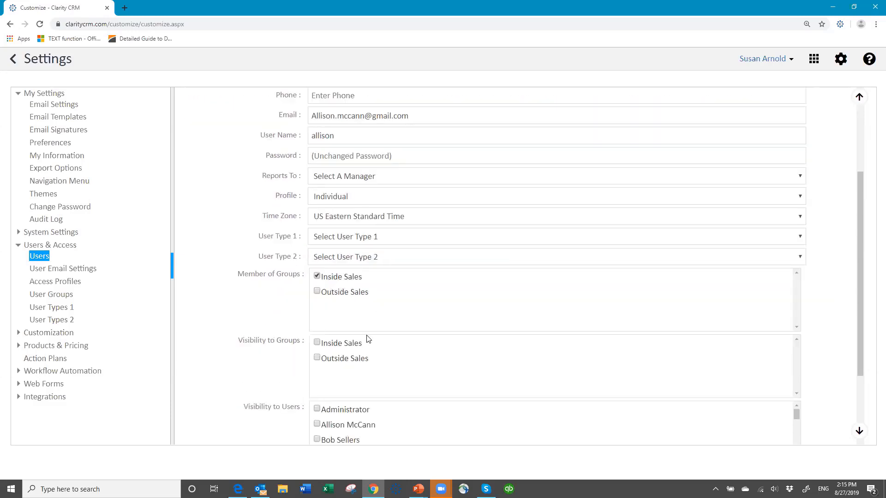
pyautogui.click(316, 344)
pyautogui.click(317, 343)
pyautogui.hotkey('ctrl', 'a')
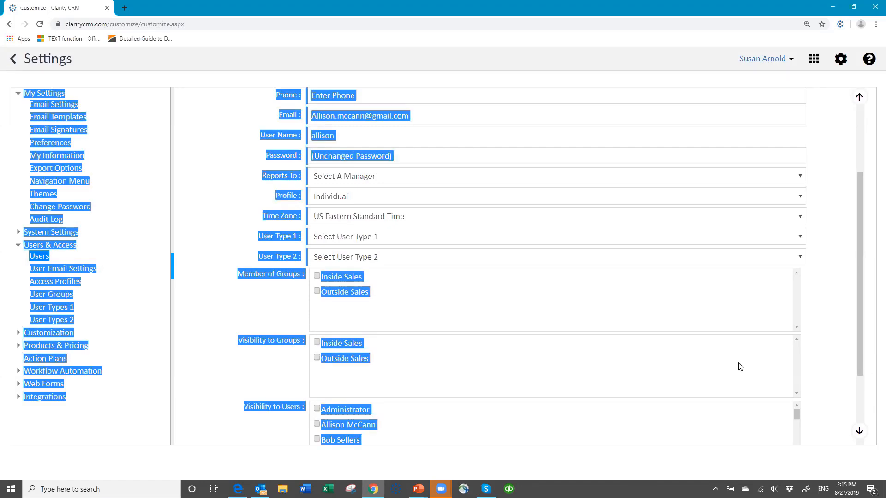
pyautogui.click(688, 373)
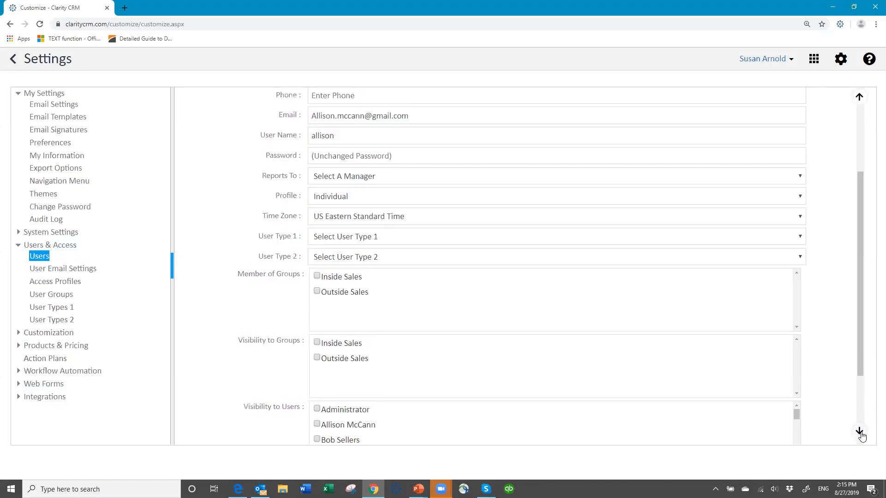
pyautogui.click(860, 432)
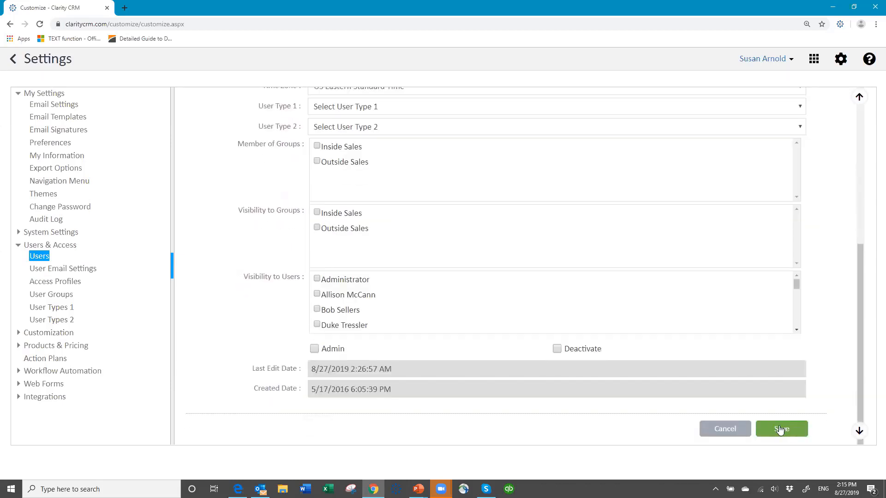
pyautogui.click(770, 427)
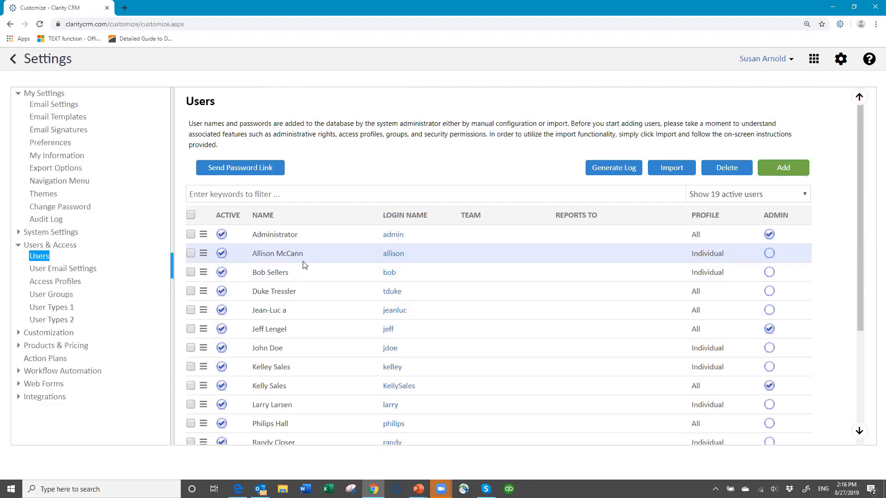
# Log out of the administrator account and sign in with the sales user's login and password.
pyautogui.click(789, 65)
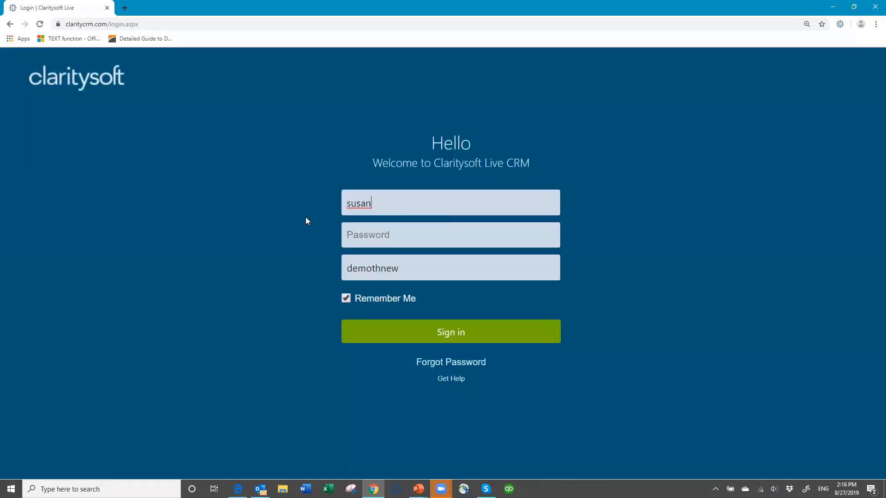
pyautogui.hotkey('shift', 'Left')
pyautogui.hotkey('shift', 'Left')
pyautogui.hotkey('shift', 'Left')
pyautogui.hotkey('shift', 'Left')
pyautogui.hotkey('shift', 'Left')
pyautogui.write('allison')
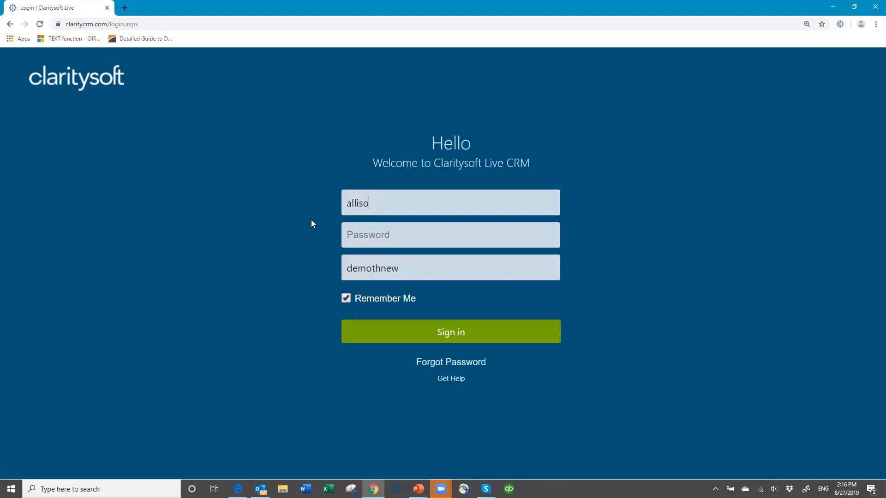
pyautogui.write('•••••••')
pyautogui.click(454, 336)
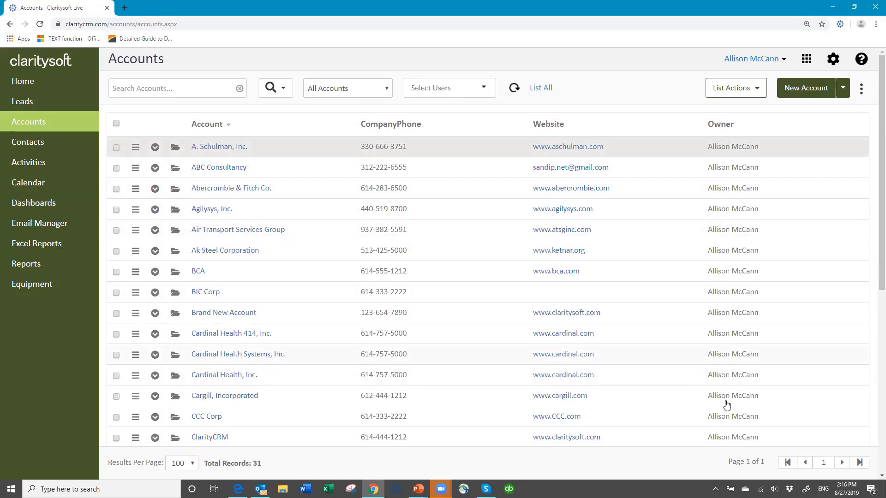
pyautogui.scroll(-6, 725, 408)
pyautogui.scroll(-2, 725, 408)
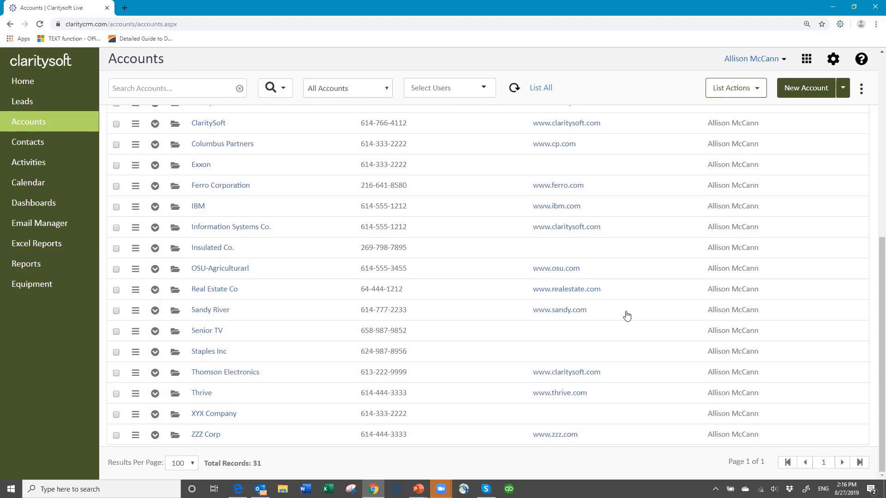
pyautogui.scroll(7, 737, 232)
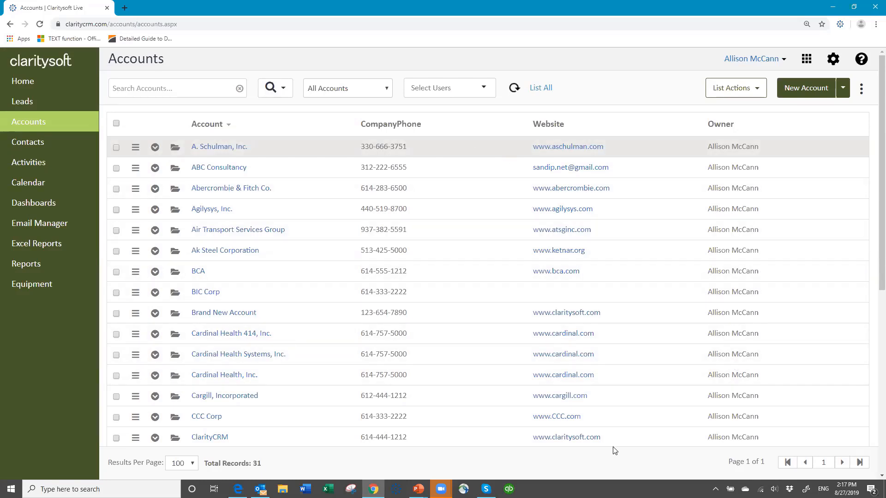
pyautogui.click(785, 62)
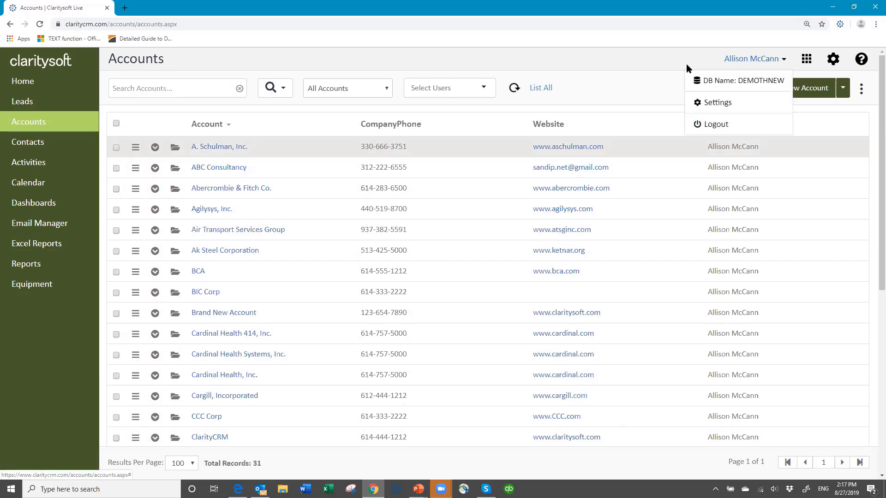
# Check that the sales user's Settings show only My Settings, then go back to Accounts.
pyautogui.click(663, 58)
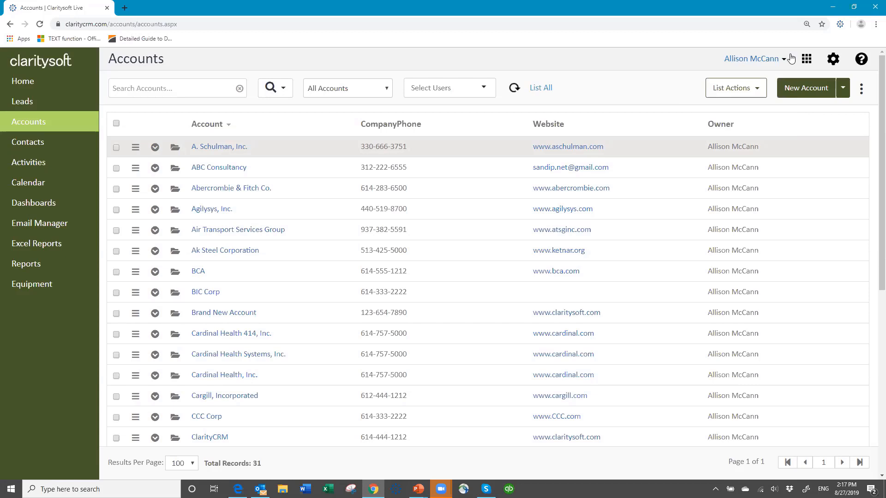
pyautogui.click(833, 60)
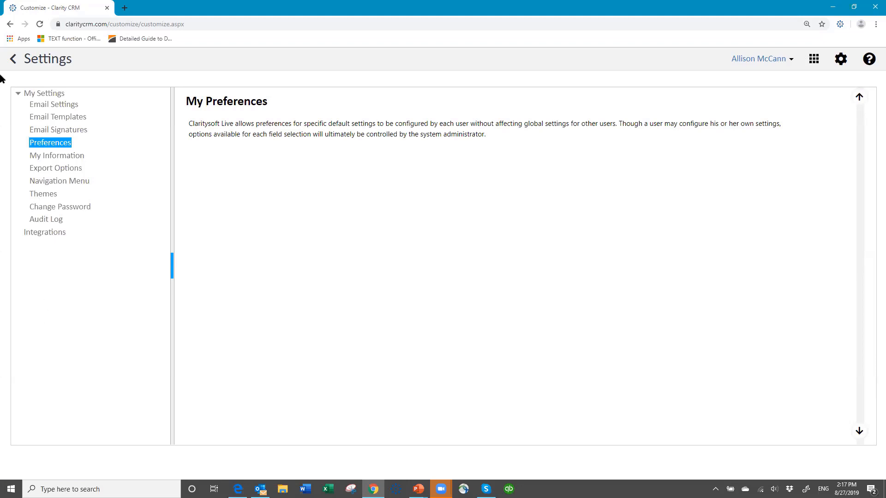
pyautogui.click(14, 61)
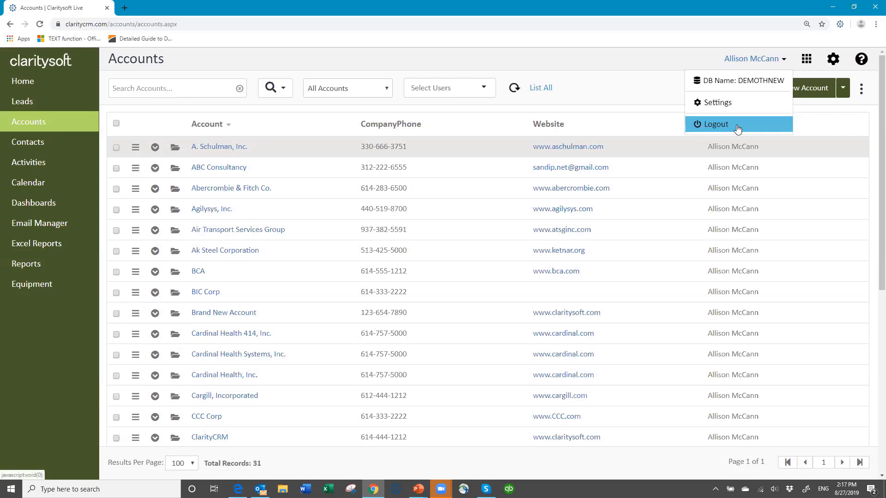
# Log out, dismiss the session timeout notice, and sign in as the other sales user to see 7 accounts.
pyautogui.click(737, 128)
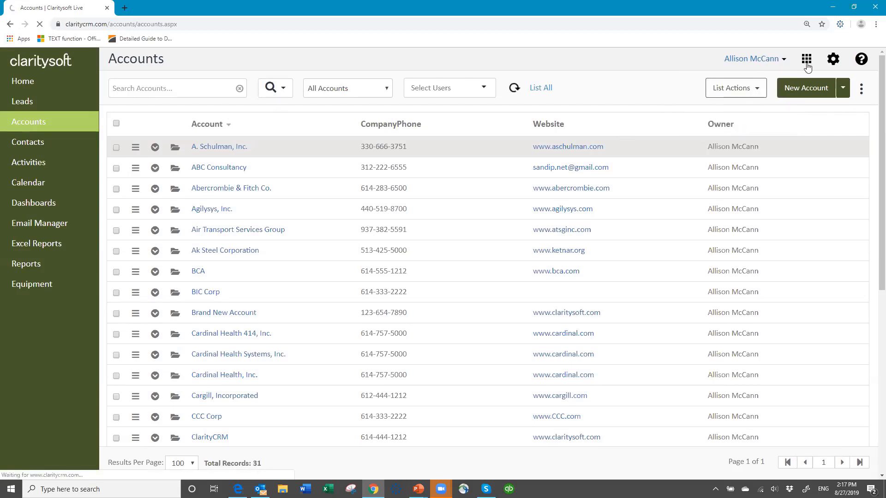
pyautogui.click(782, 64)
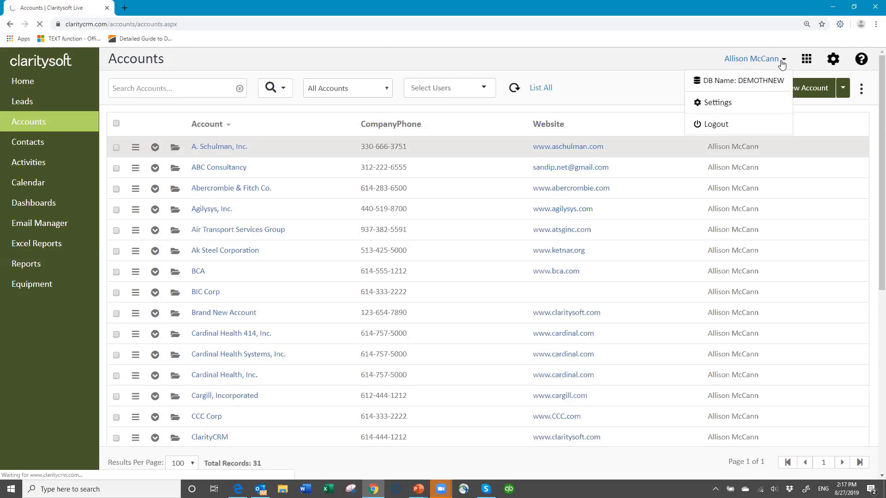
pyautogui.click(705, 126)
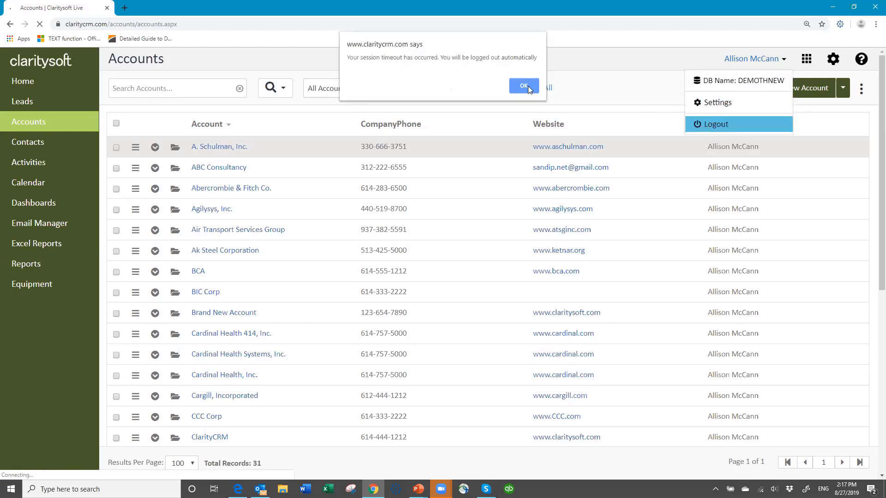
pyautogui.click(524, 86)
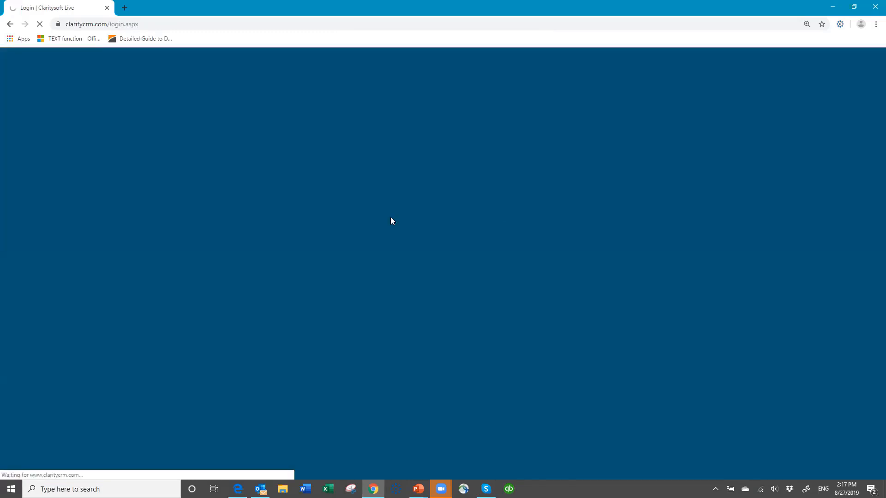
pyautogui.press('BackSpace')
pyautogui.press('BackSpace')
pyautogui.press('BackSpace')
pyautogui.press('BackSpace')
pyautogui.press('BackSpace')
pyautogui.press('BackSpace')
pyautogui.press('BackSpace')
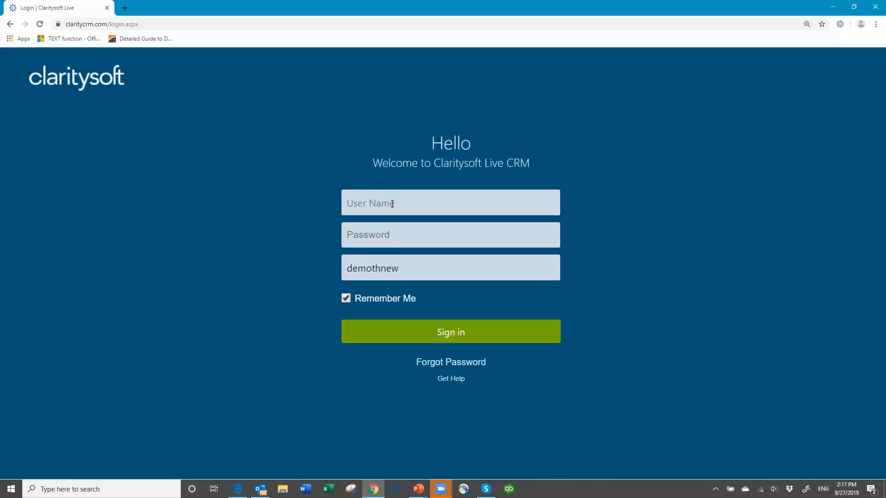
pyautogui.write('bob')
pyautogui.press('Tab')
pyautogui.write('**********')
pyautogui.press('Return')
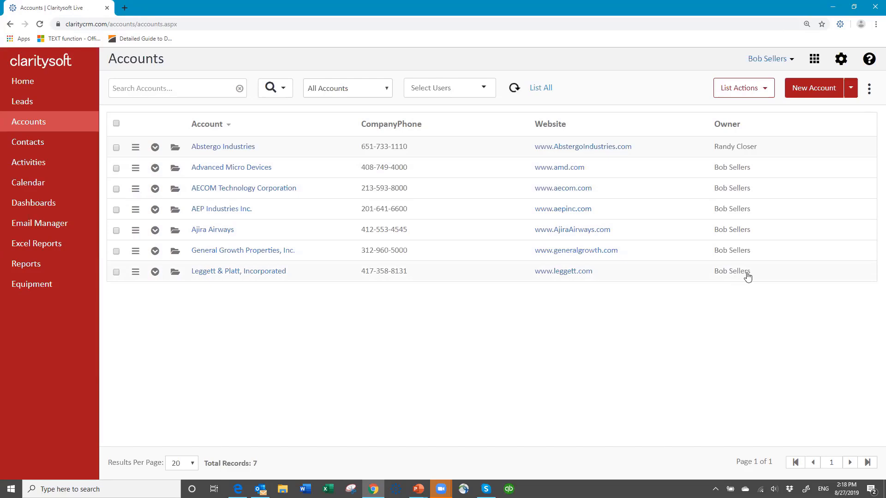
# Log out and sign in with the administrator's username and password to see all 313 accounts.
pyautogui.click(791, 60)
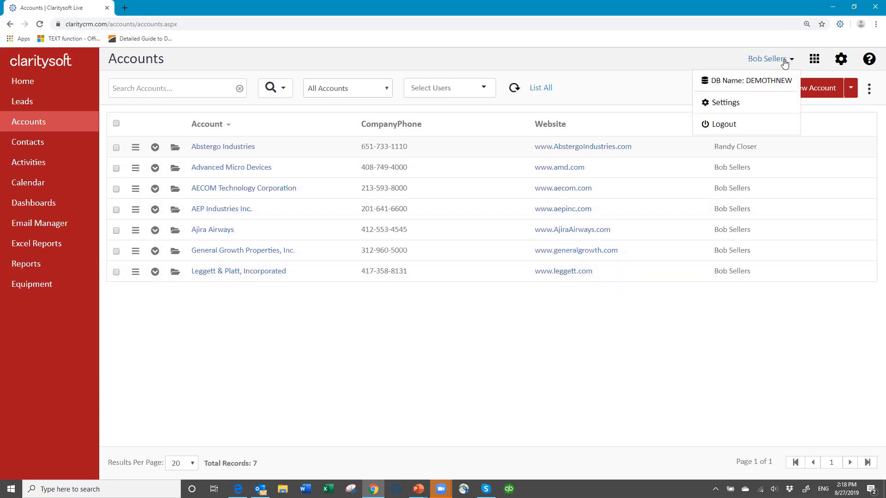
pyautogui.click(722, 129)
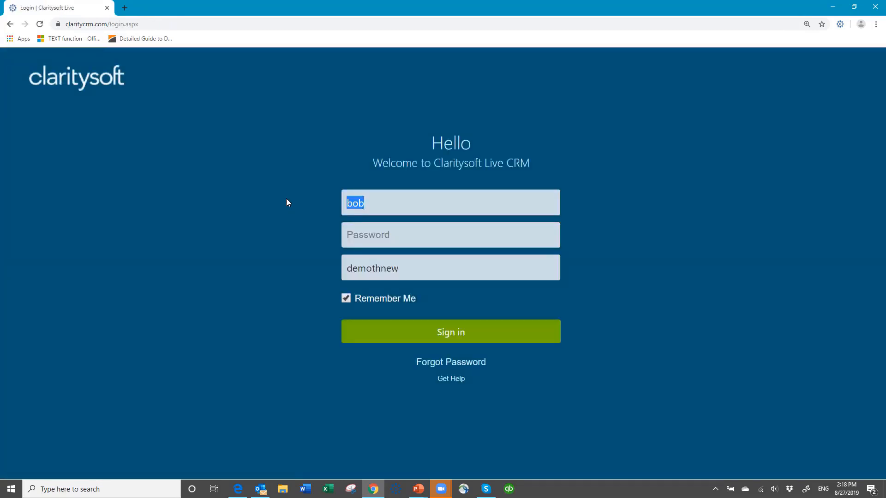
pyautogui.write('susan')
pyautogui.press('Tab')
pyautogui.write('•••••••')
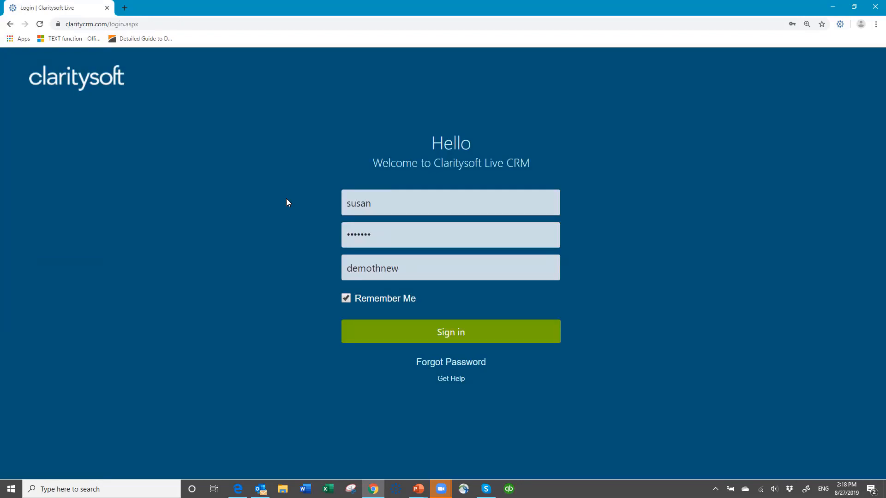
pyautogui.press('Return')
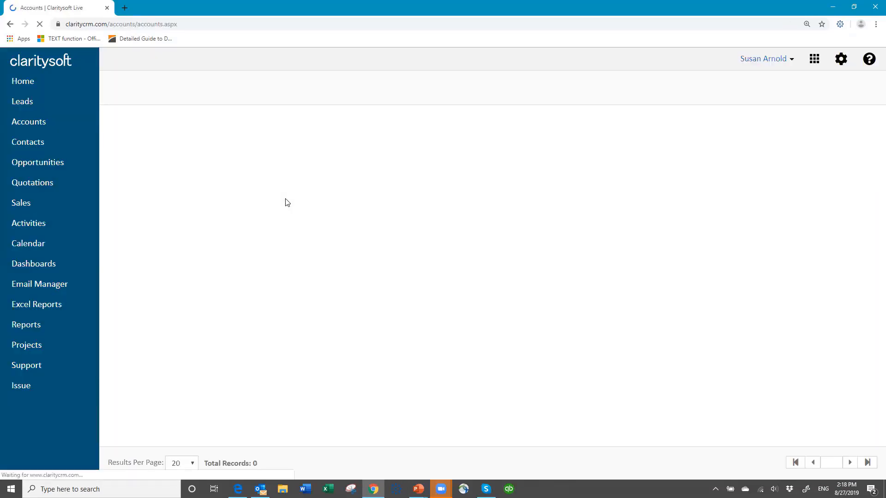
# Open the second user in Settings > Users, tick Inside Sales membership and visibility, and save.
pyautogui.click(833, 59)
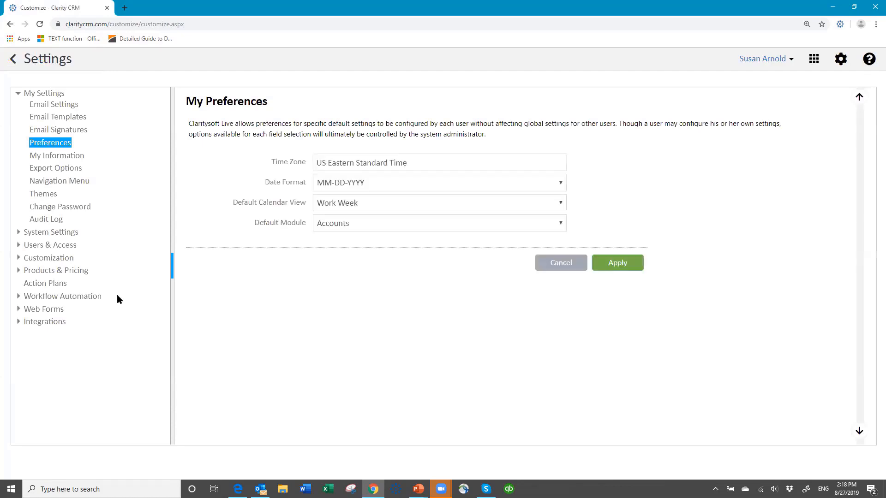
pyautogui.click(61, 246)
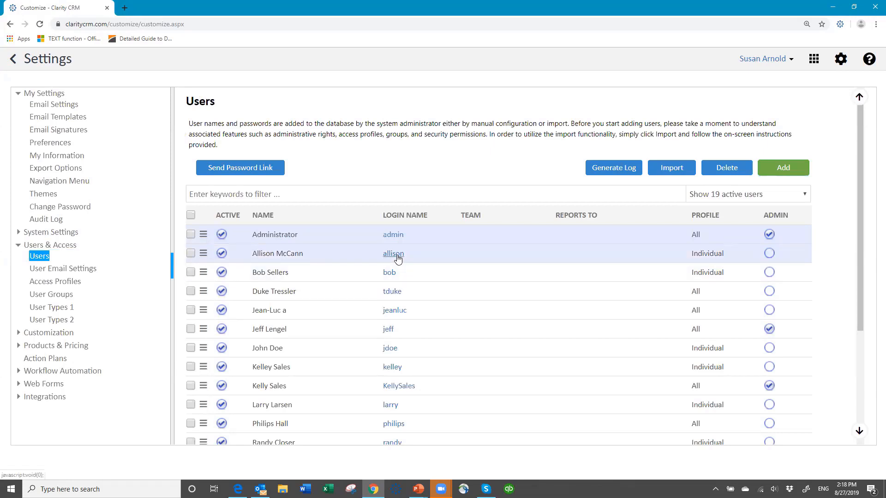
pyautogui.click(393, 254)
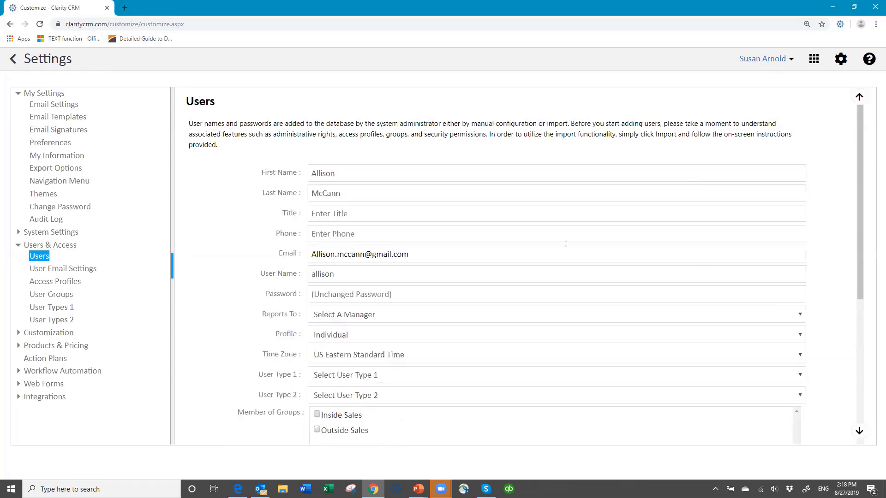
pyautogui.scroll(-3, 320, 297)
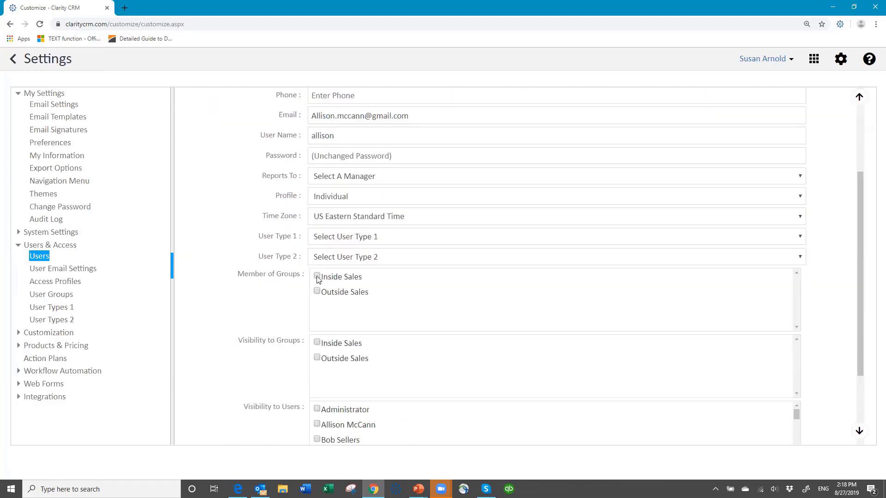
pyautogui.click(316, 277)
pyautogui.scroll(-3, 589, 296)
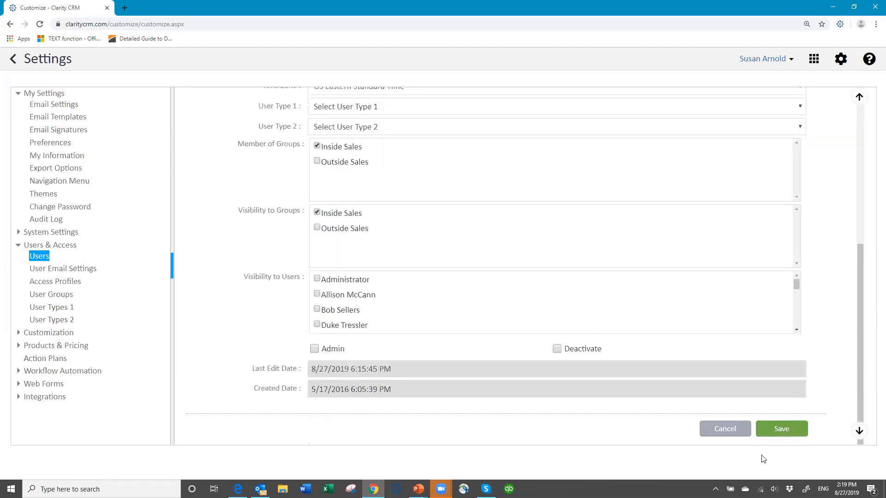
pyautogui.click(779, 431)
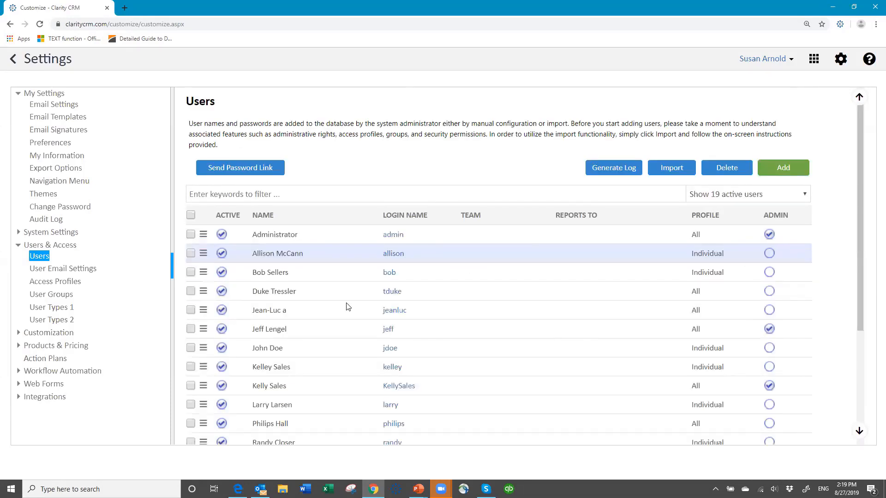
# Tick Inside Sales under Visibility to Groups for the third user and save the record.
pyautogui.click(394, 274)
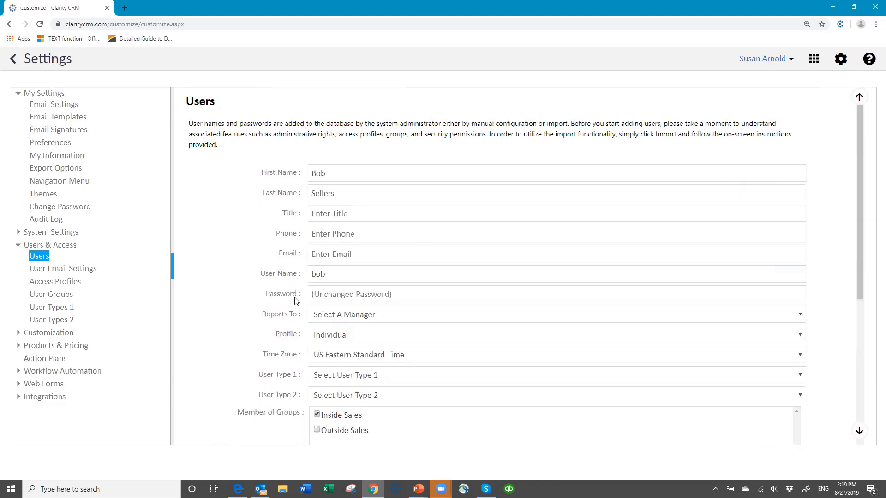
pyautogui.scroll(-3, 425, 365)
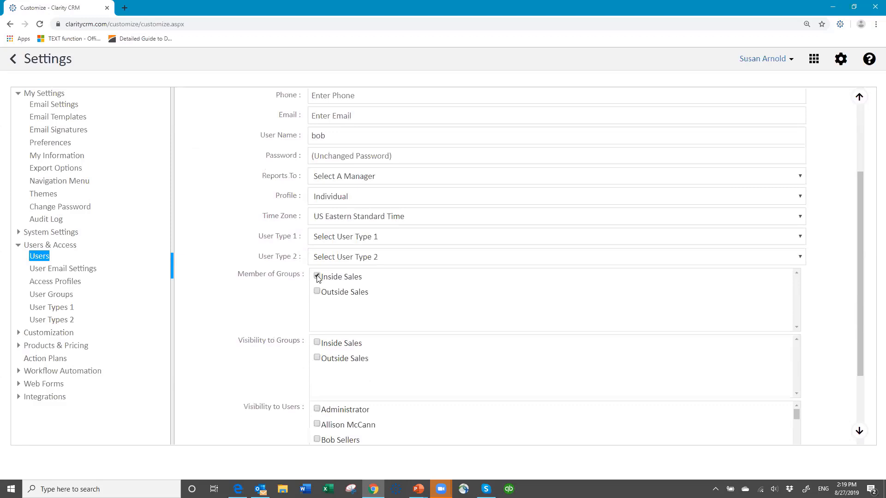
pyautogui.click(317, 343)
pyautogui.click(860, 433)
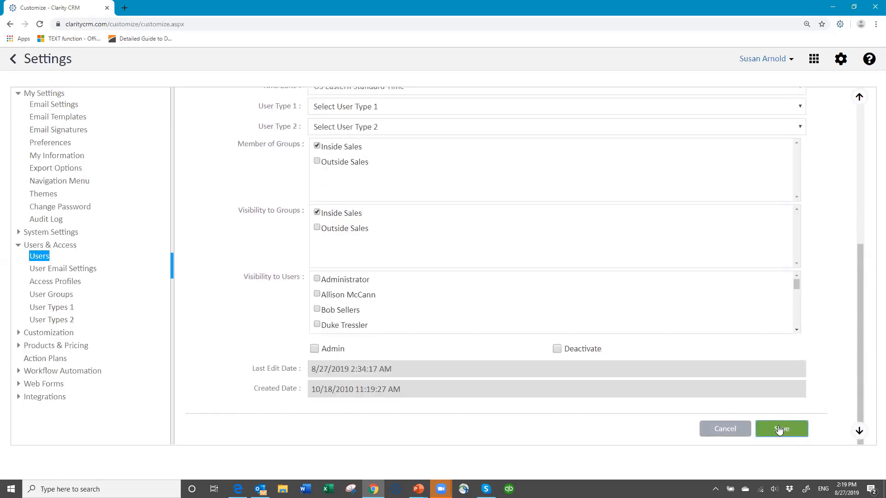
pyautogui.click(778, 429)
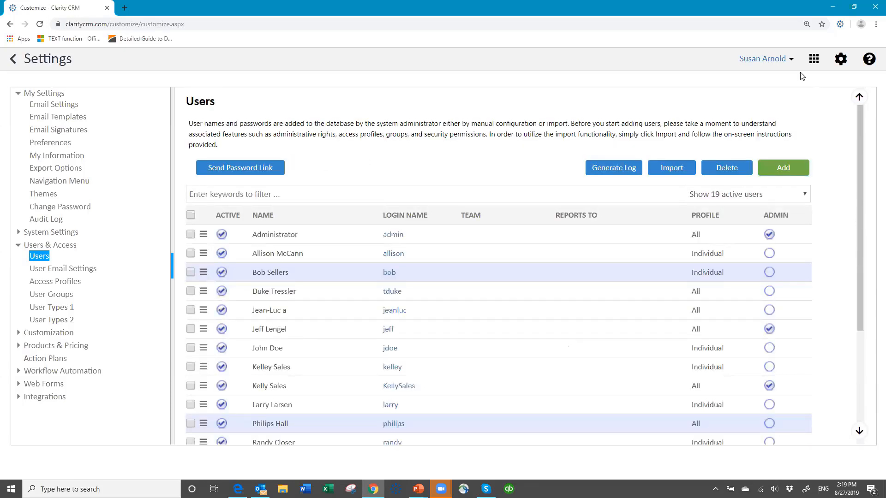
# Log out and sign in as the Inside Sales user, reaching an Accounts list of 38 records.
pyautogui.click(791, 62)
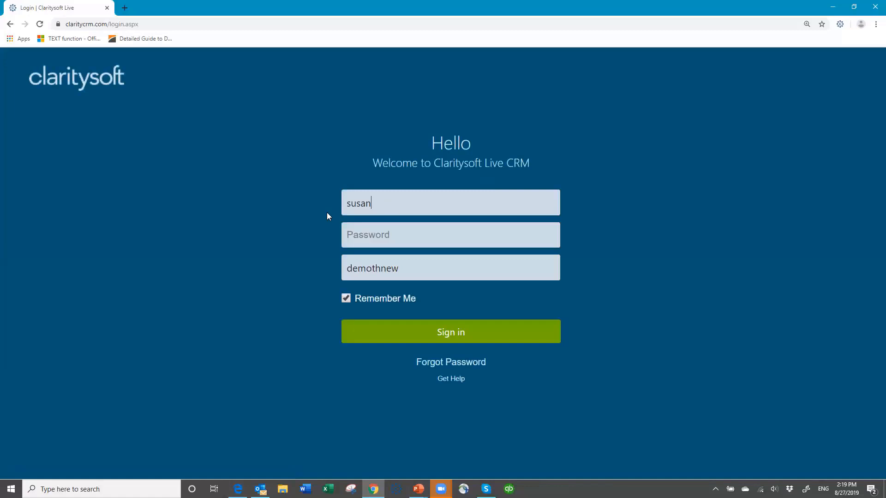
pyautogui.doubleClick(343, 206)
pyautogui.write('allison')
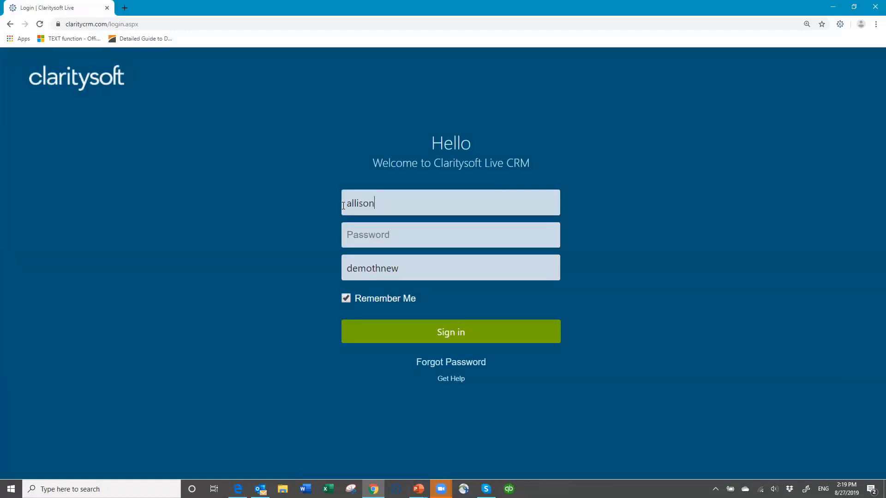
pyautogui.press('Tab')
pyautogui.write('•')
pyautogui.press('Return')
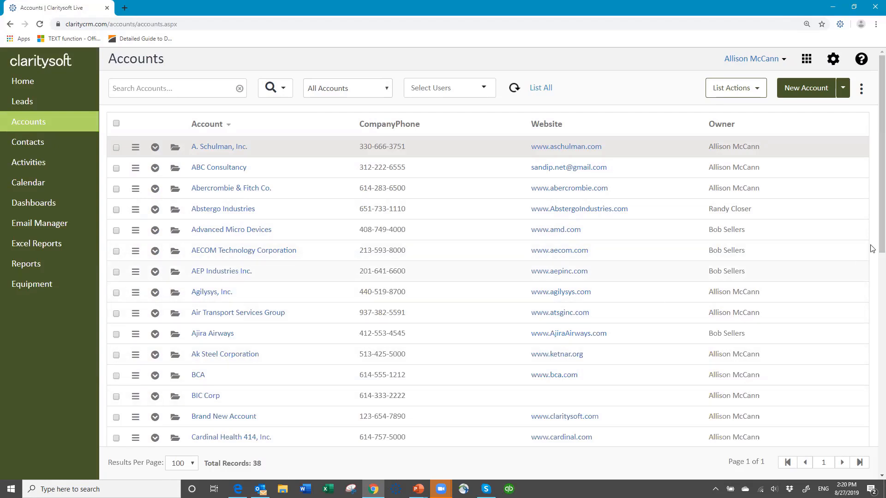
pyautogui.moveTo(881, 247); pyautogui.dragTo(873, 224)
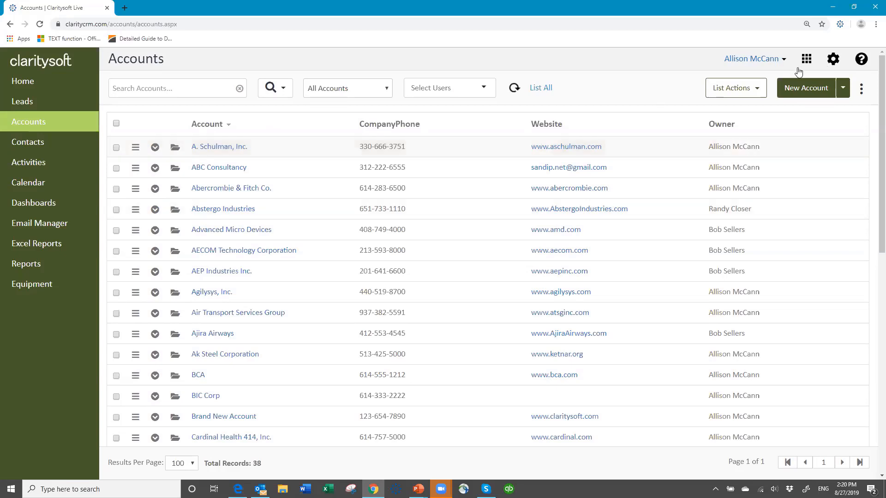
# Log out and sign in as the other Inside Sales user, whose Accounts list shows 38 records.
pyautogui.click(780, 59)
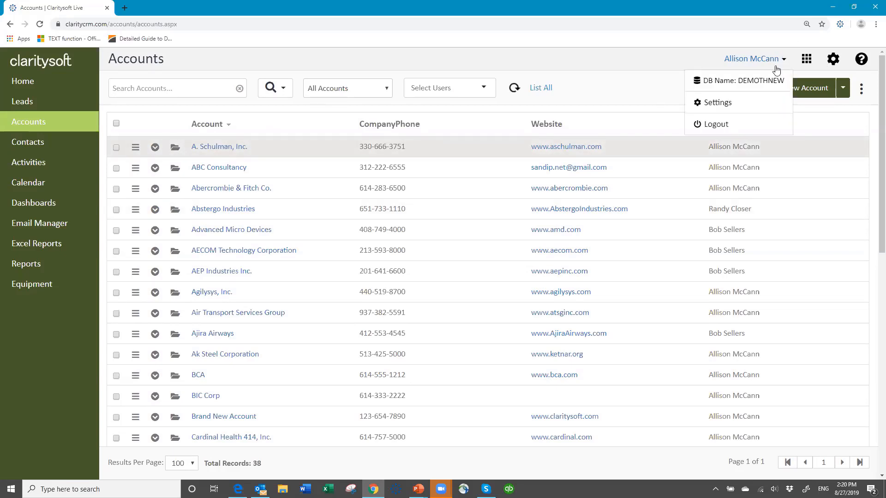
pyautogui.click(710, 124)
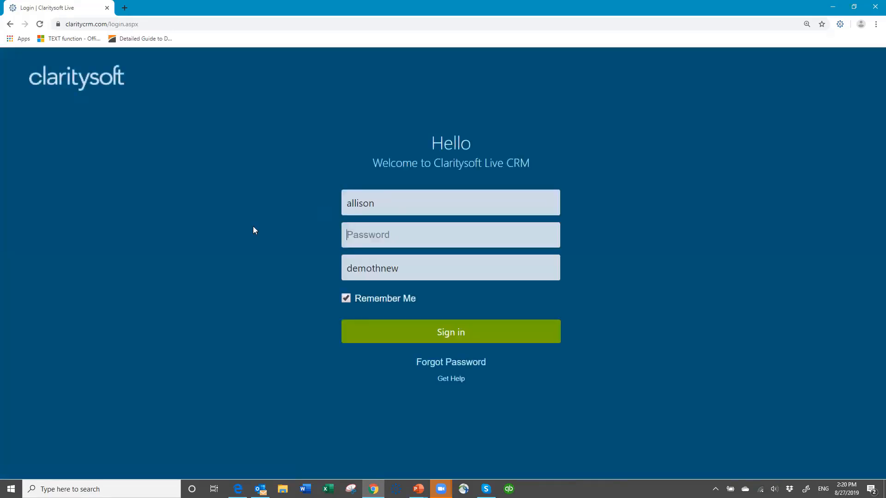
pyautogui.write('bob')
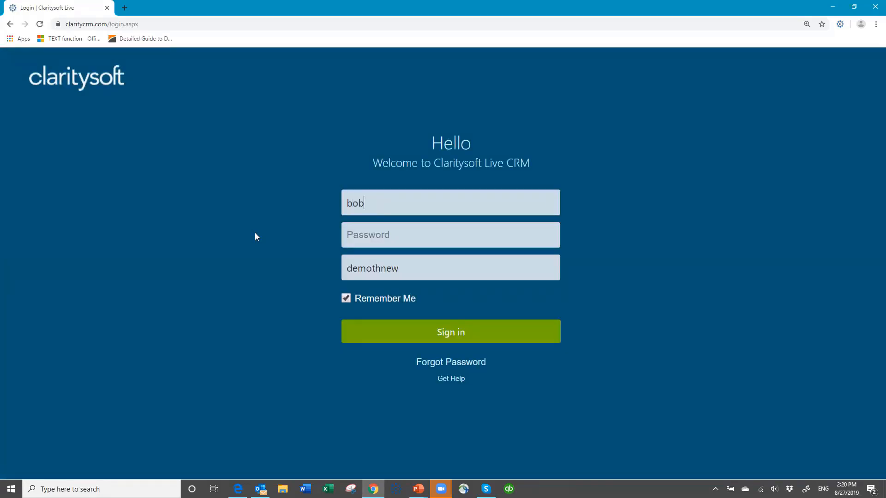
pyautogui.press('Tab')
pyautogui.write('demo••••••')
pyautogui.press('Return')
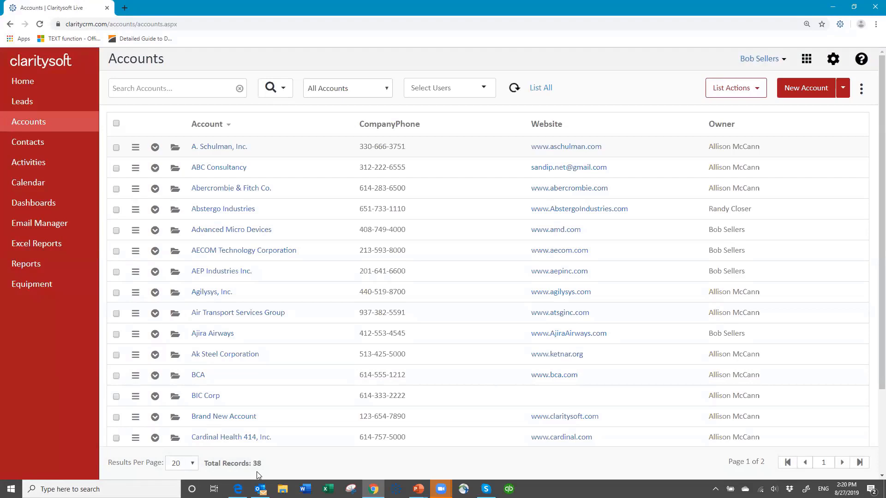
# Log out and sign back in with the administrator credentials to see all 313 accounts.
pyautogui.click(784, 59)
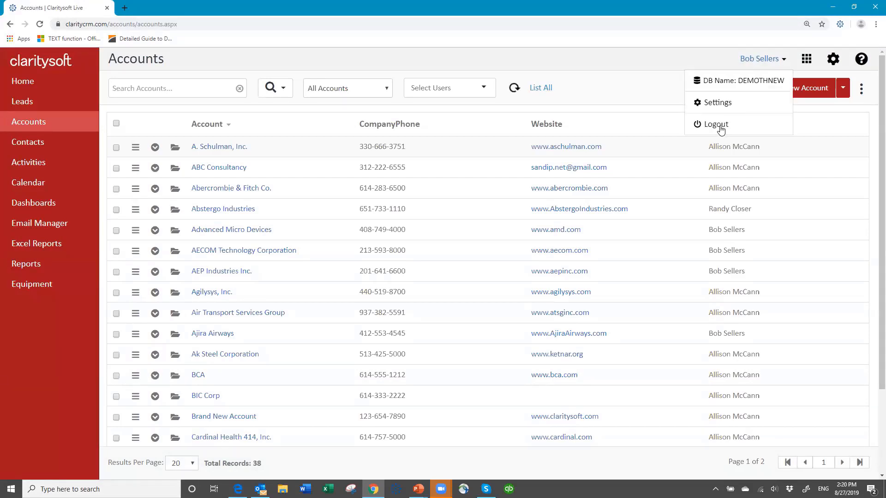
pyautogui.click(723, 125)
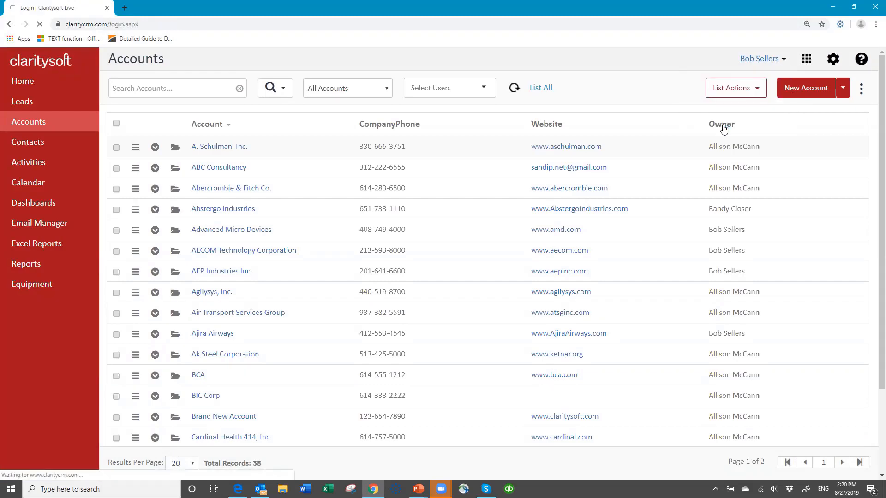
pyautogui.moveTo(373, 208); pyautogui.dragTo(262, 205)
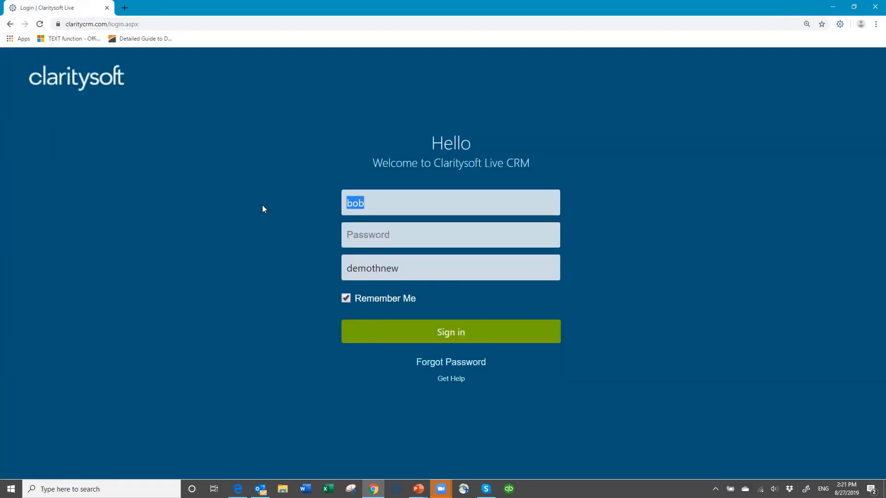
pyautogui.write('susan')
pyautogui.press('Tab')
pyautogui.write('•••••••')
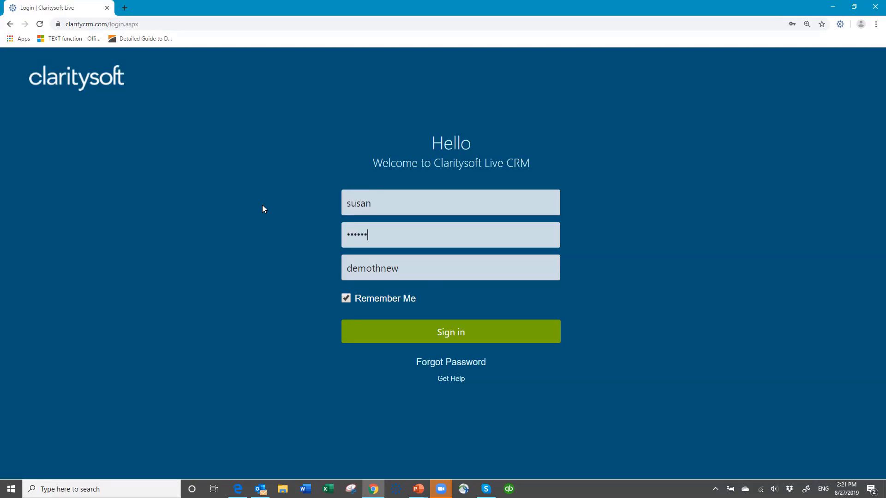
pyautogui.press('Return')
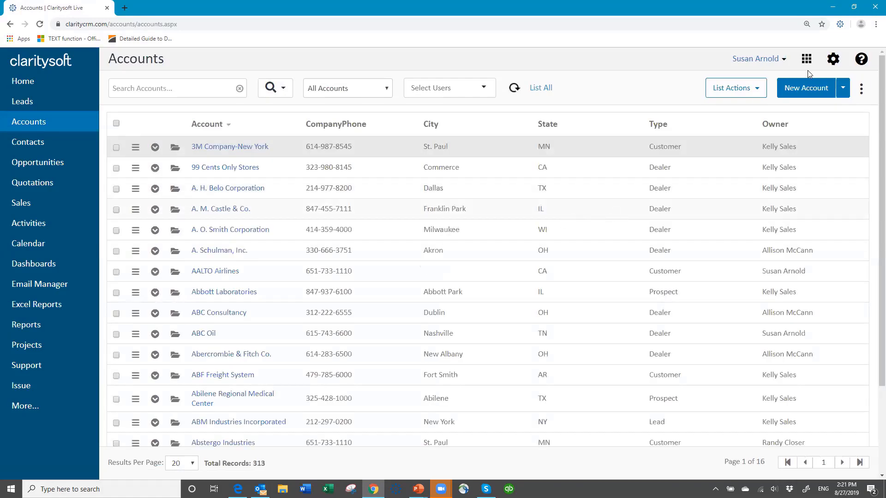
# Open the second user's record from the Users list in Settings.
pyautogui.click(832, 60)
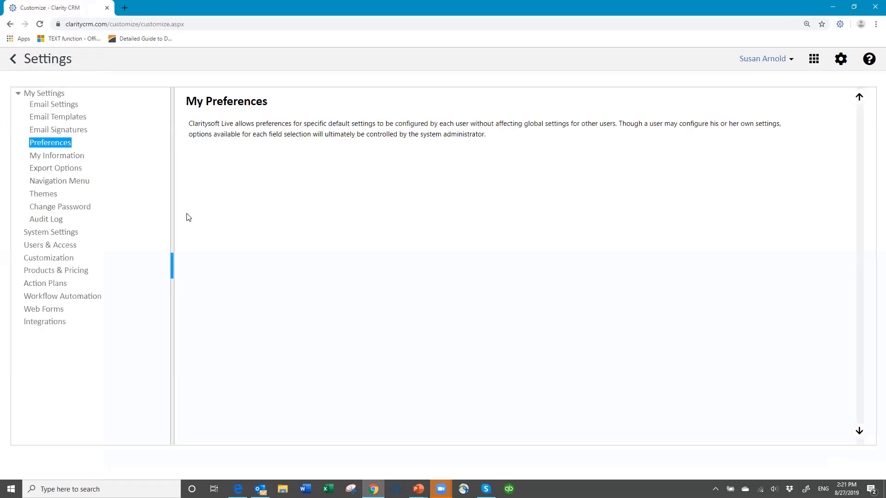
pyautogui.click(50, 249)
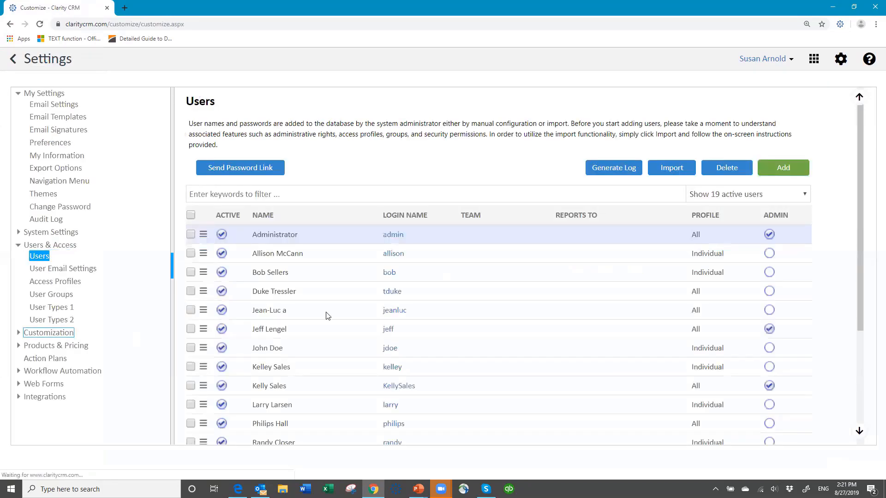
pyautogui.click(394, 254)
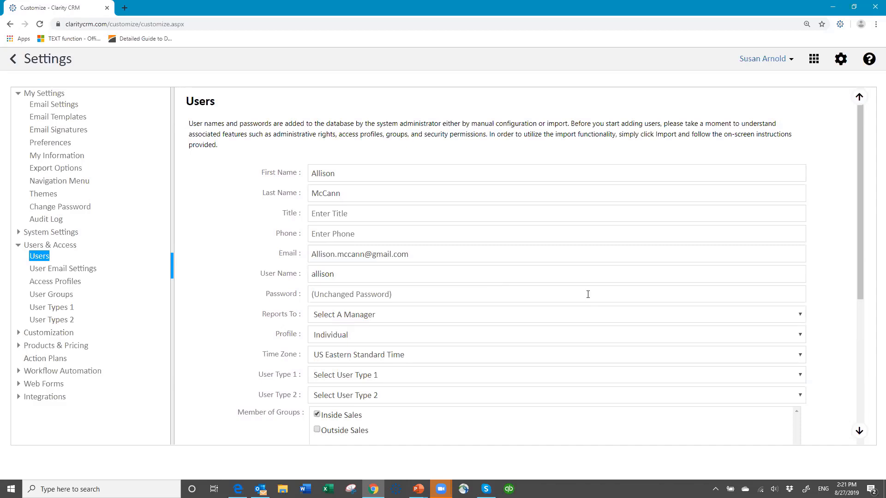
# Re-tick Inside Sales membership, tick Inside Sales visibility, and save the user record.
pyautogui.scroll(-5, 431, 291)
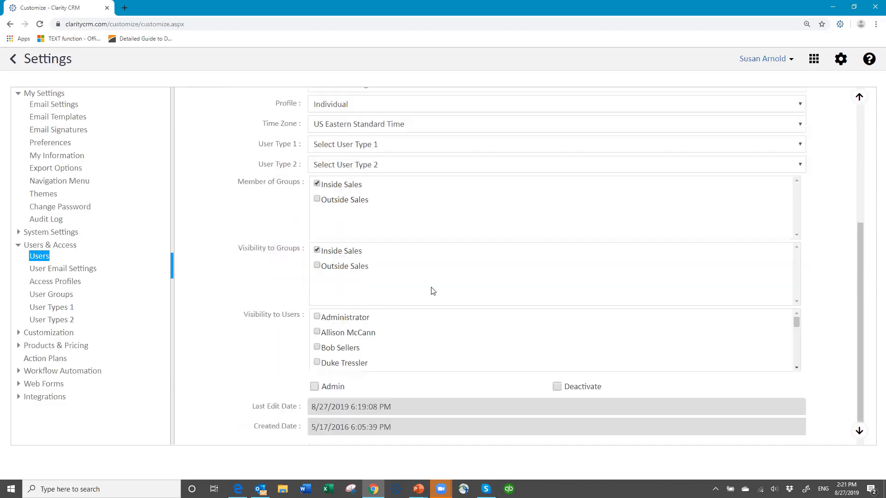
pyautogui.click(317, 183)
pyautogui.scroll(-1, 413, 339)
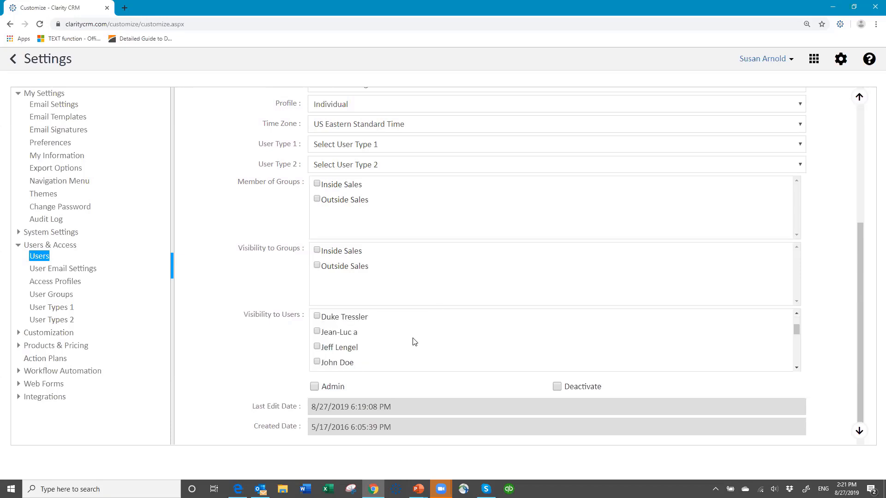
pyautogui.scroll(-3, 415, 341)
pyautogui.scroll(3, 413, 340)
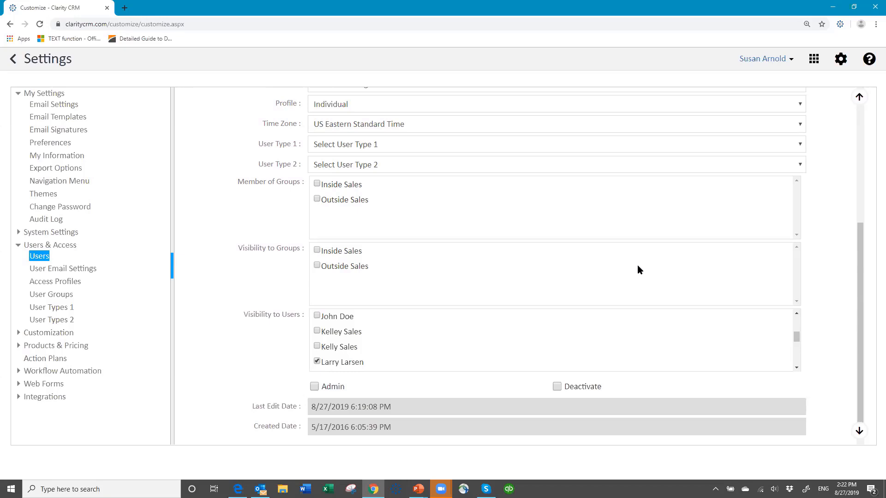
pyautogui.click(317, 184)
pyautogui.click(316, 250)
pyautogui.click(859, 427)
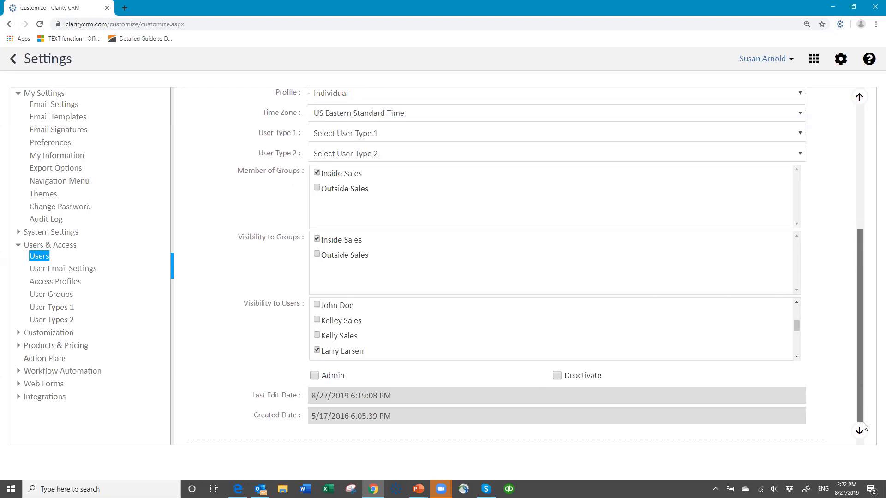
pyautogui.click(862, 428)
pyautogui.click(862, 428)
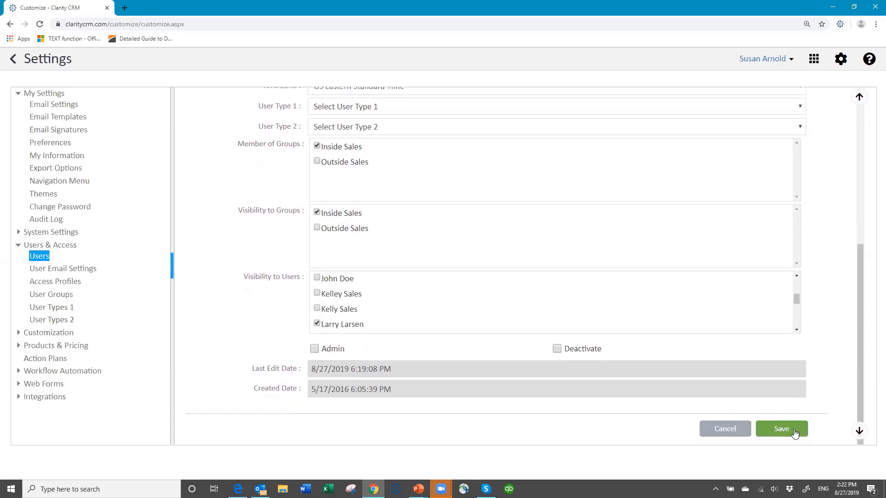
pyautogui.click(783, 430)
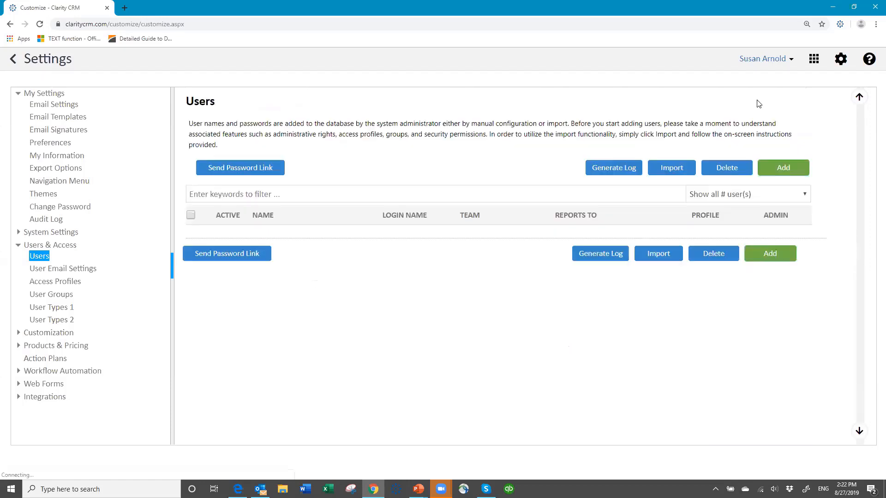
# Log out and sign in as the Inside Sales user, whose Accounts list now shows 43 records.
pyautogui.click(790, 59)
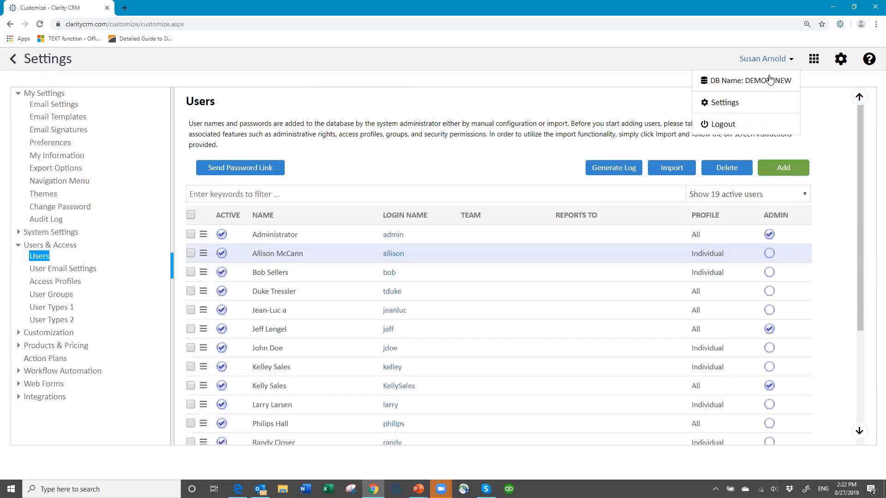
pyautogui.click(720, 125)
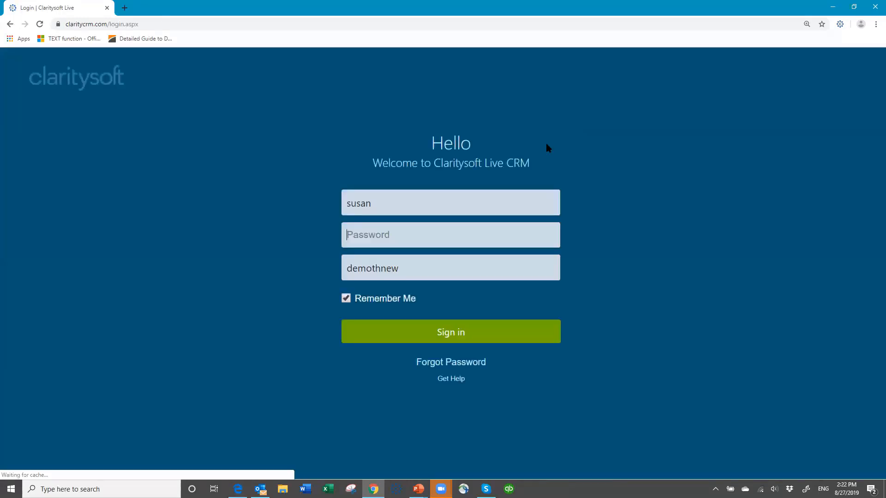
pyautogui.moveTo(399, 204); pyautogui.dragTo(344, 203)
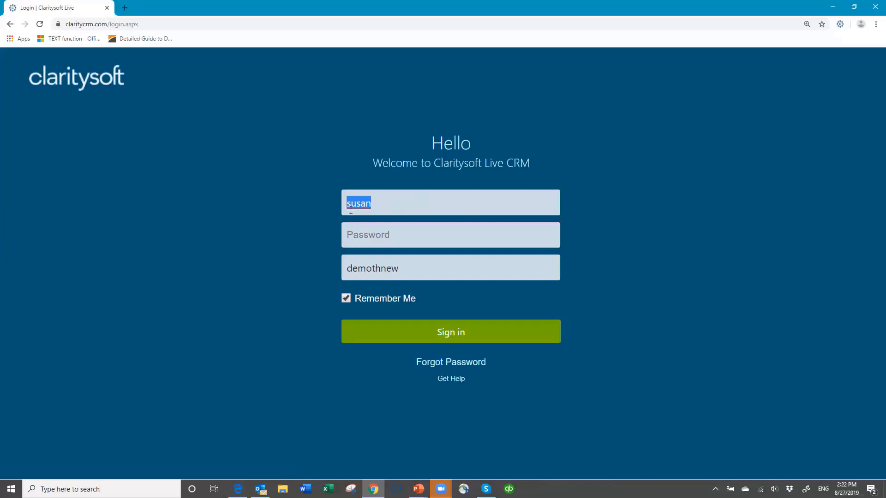
pyautogui.write('allison')
pyautogui.write('•••••••')
pyautogui.press('Return')
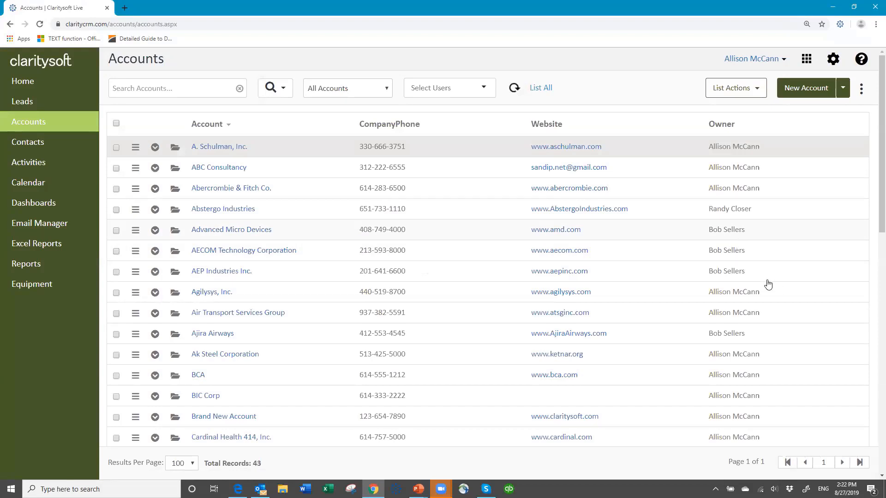
pyautogui.scroll(-3, 730, 313)
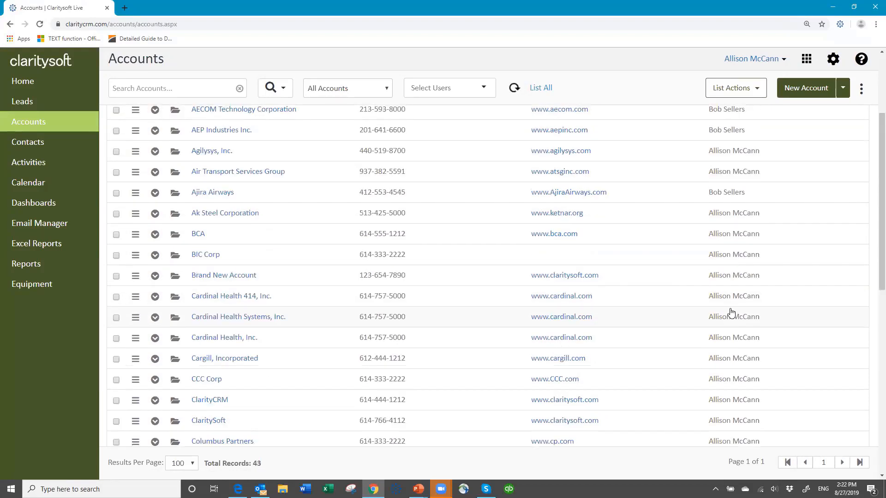
pyautogui.scroll(-5, 733, 333)
pyautogui.scroll(-3, 734, 337)
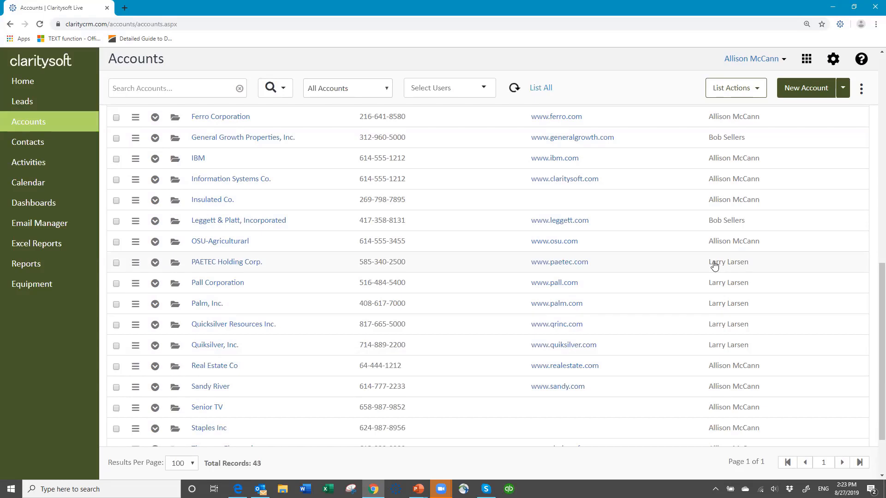
# Log out and sign in as the other sales user, viewing their 38-record Accounts list.
pyautogui.click(784, 63)
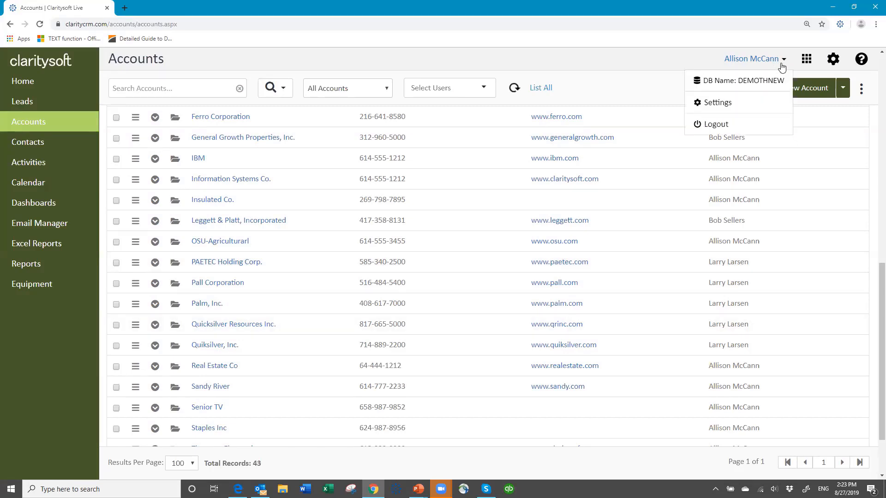
pyautogui.click(694, 129)
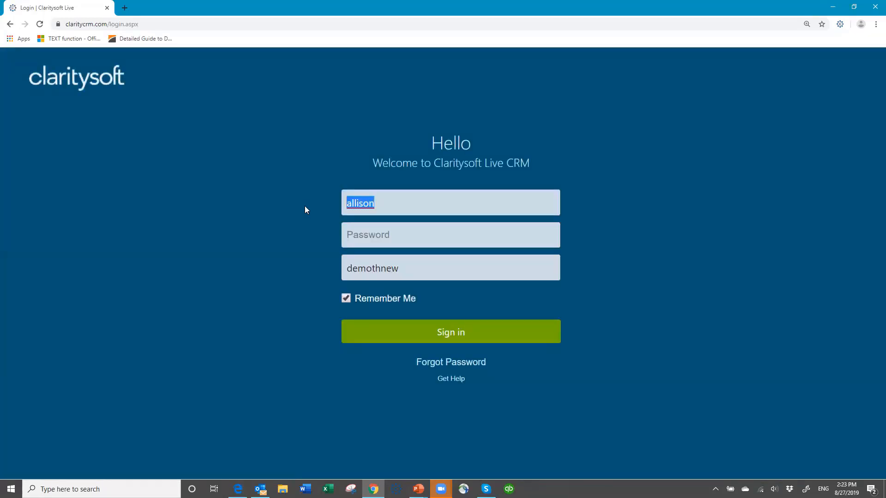
pyautogui.write('bob')
pyautogui.press('Tab')
pyautogui.write('******')
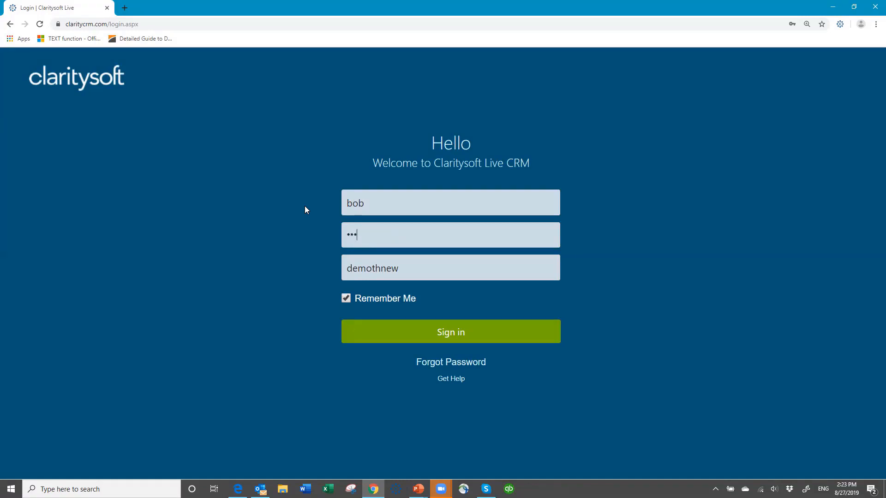
pyautogui.write('****')
pyautogui.press('Return')
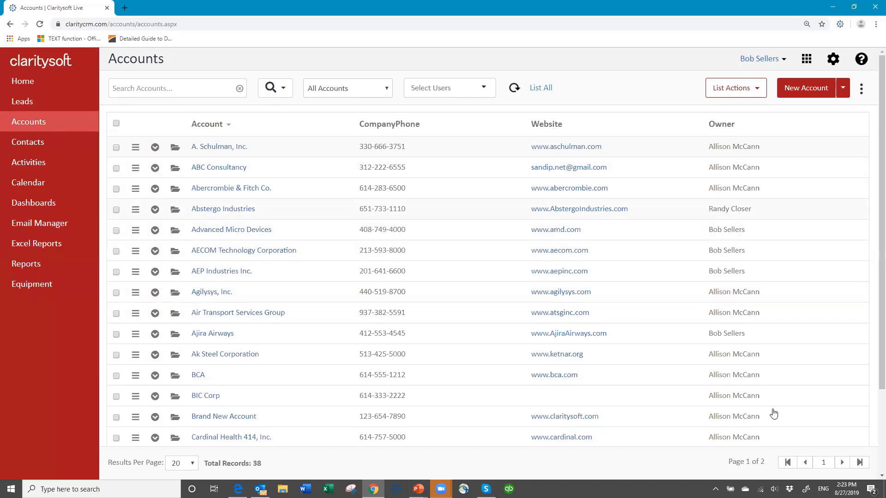
pyautogui.scroll(-3, 769, 363)
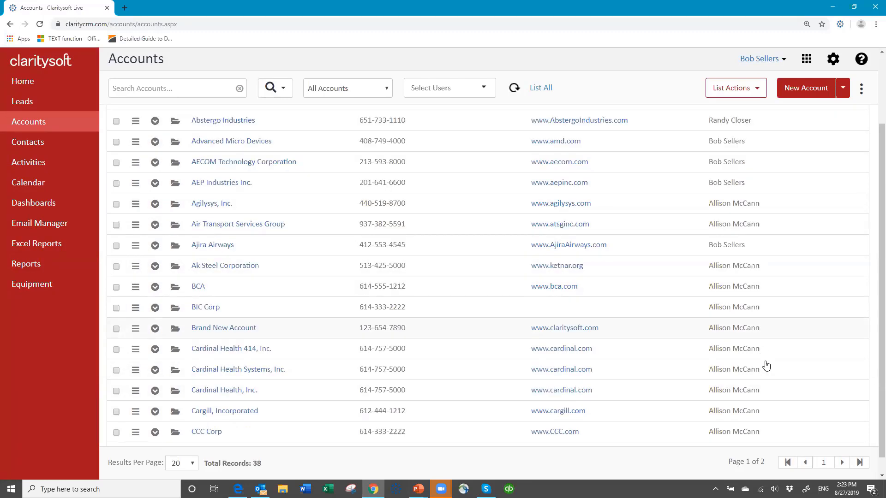
pyautogui.scroll(3, 782, 364)
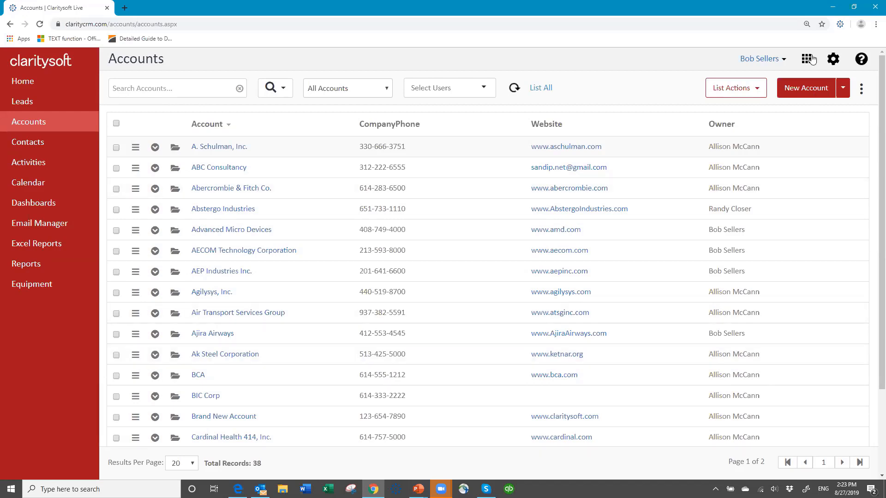
# Sign out and sign back in with the administrator's username and password.
pyautogui.click(784, 62)
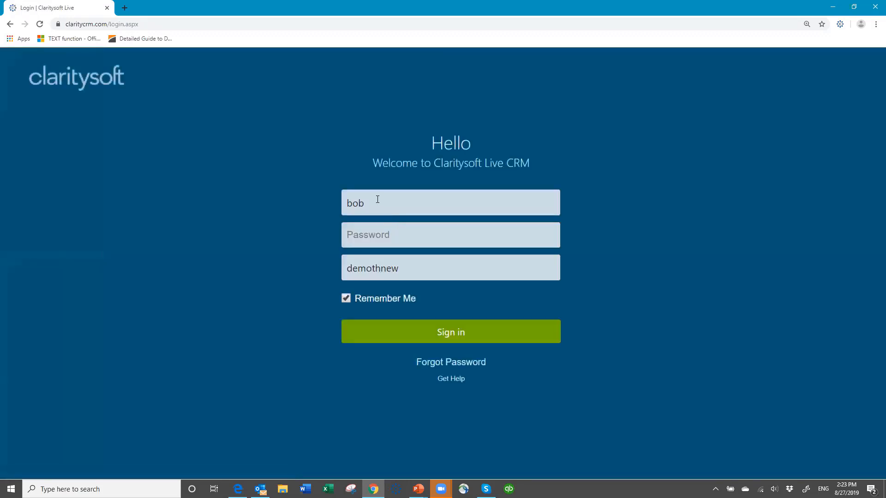
pyautogui.moveTo(377, 200); pyautogui.dragTo(290, 208)
pyautogui.write('susan')
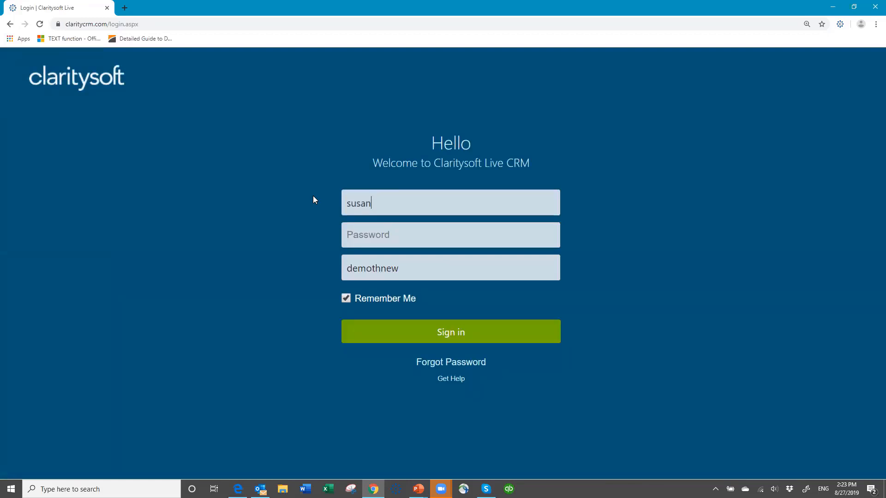
pyautogui.press('Tab')
pyautogui.write('•••••••')
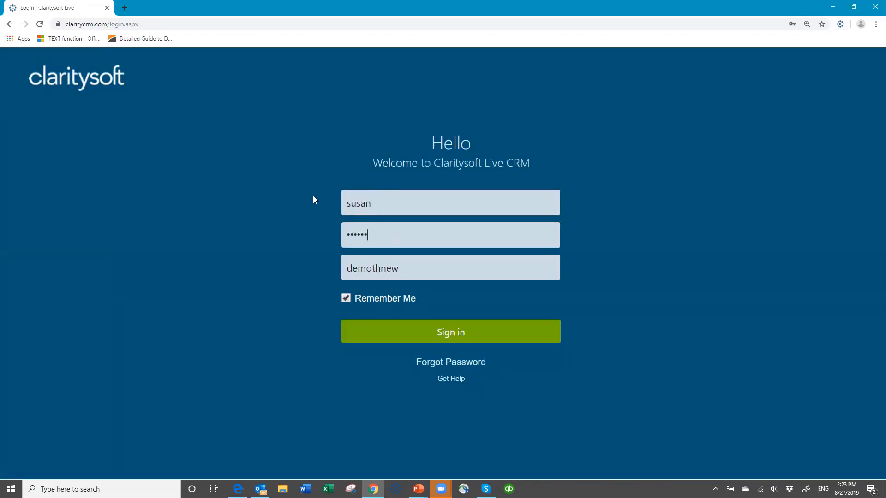
pyautogui.click(475, 332)
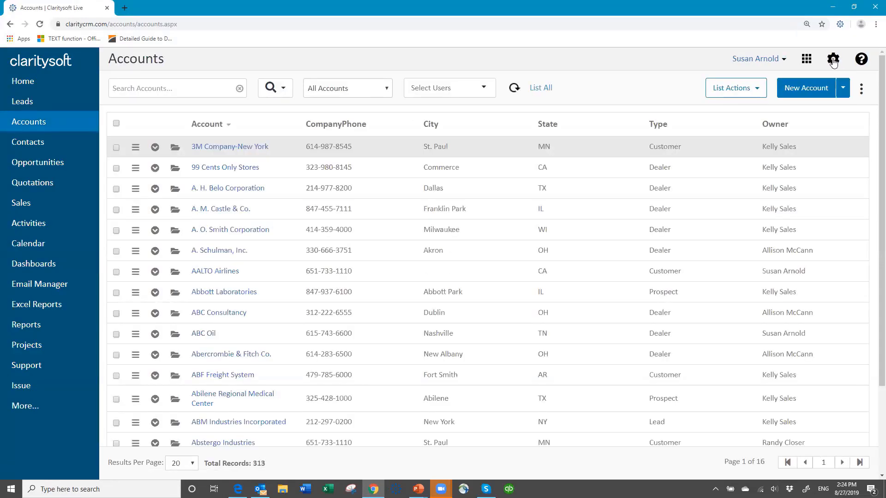
# Go to Settings, open Users, then the Access Profiles list.
pyautogui.click(833, 60)
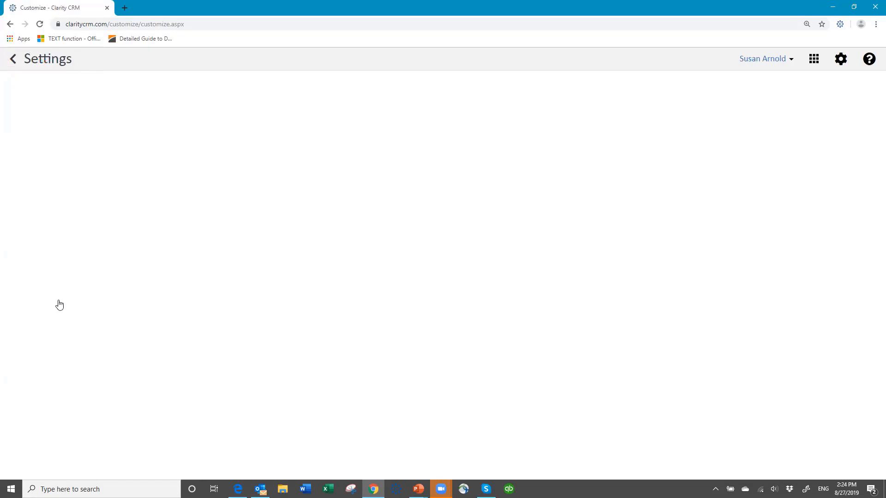
pyautogui.click(46, 245)
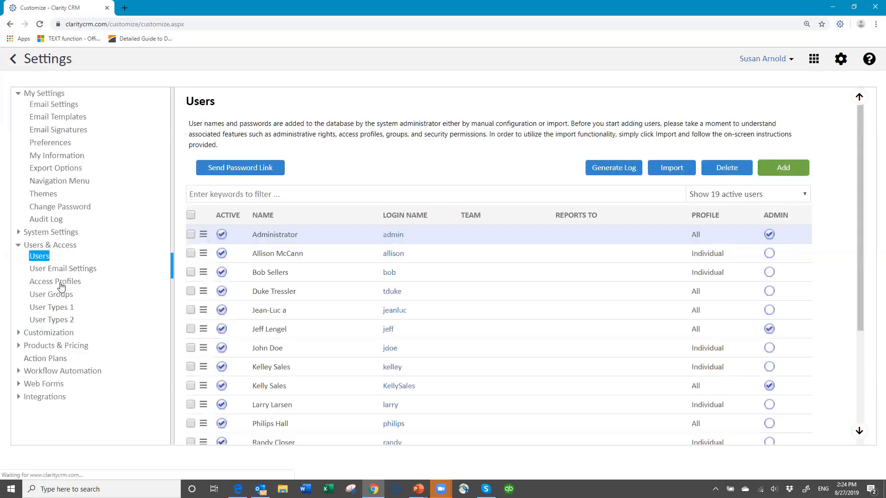
pyautogui.click(60, 282)
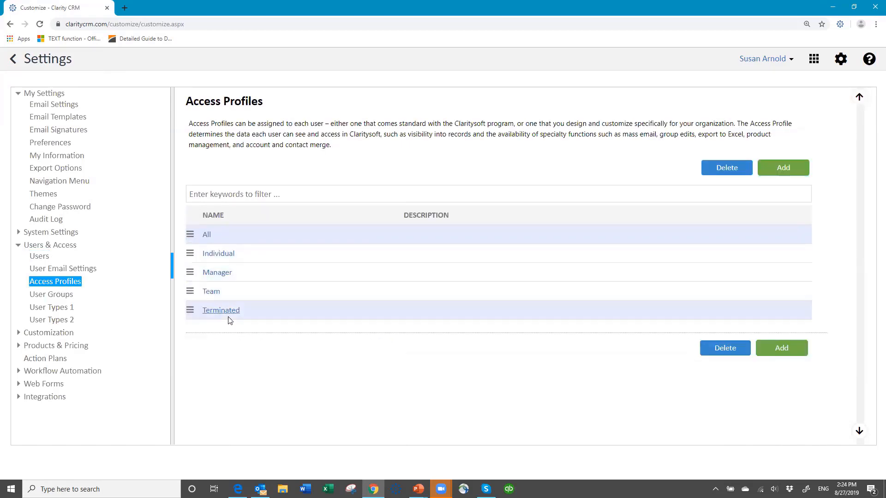
# Open the All profile, review its module Data Access grid and turn Lead Manager back on.
pyautogui.click(206, 236)
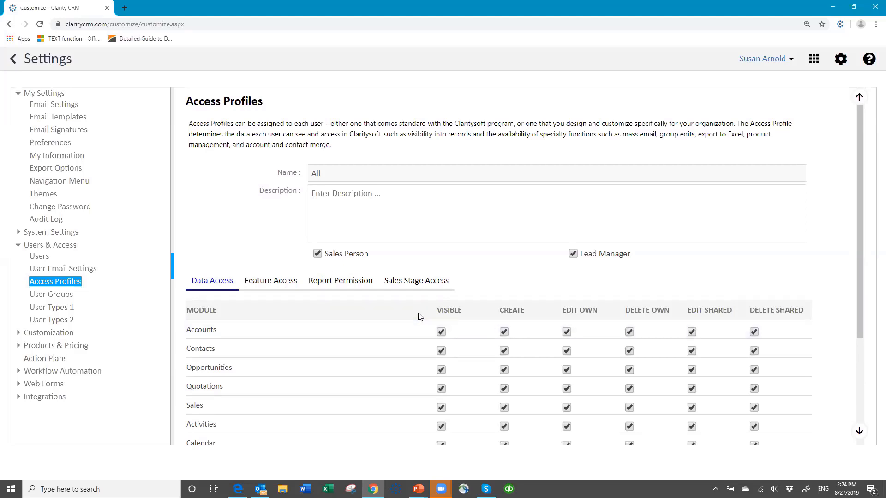
pyautogui.scroll(-3, 419, 316)
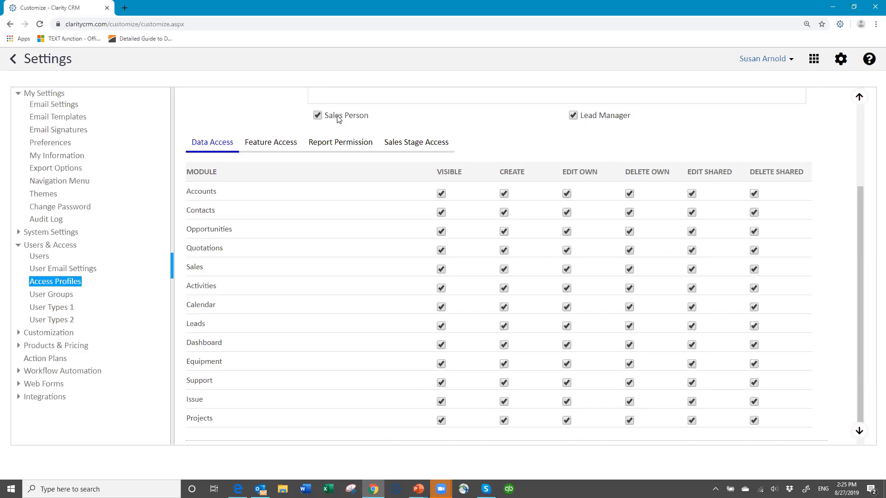
pyautogui.scroll(1, 324, 165)
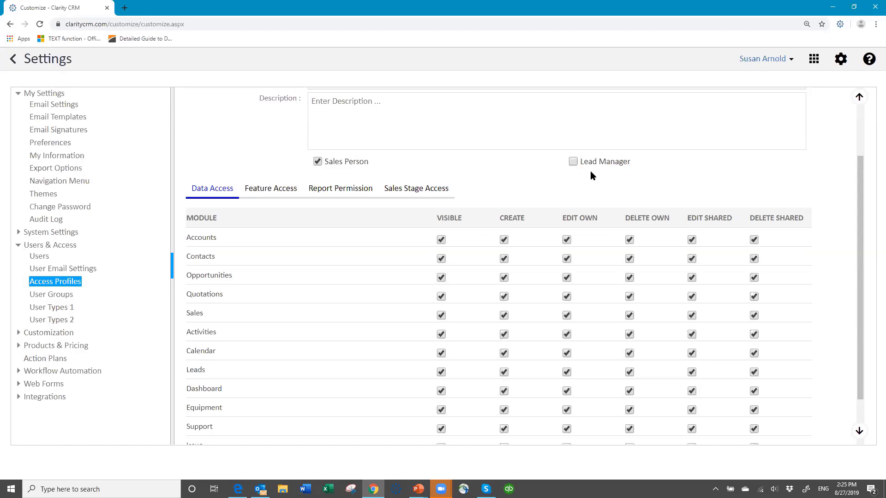
pyautogui.click(572, 162)
pyautogui.scroll(-1, 350, 239)
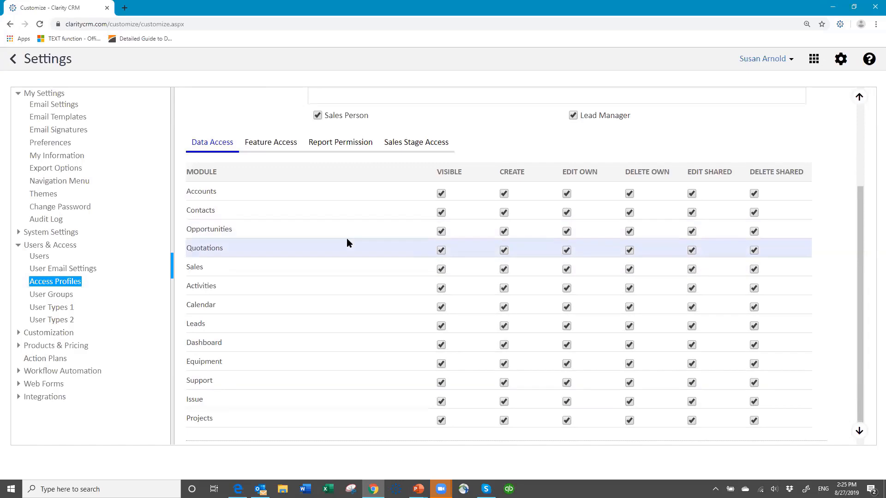
pyautogui.scroll(-1, 347, 243)
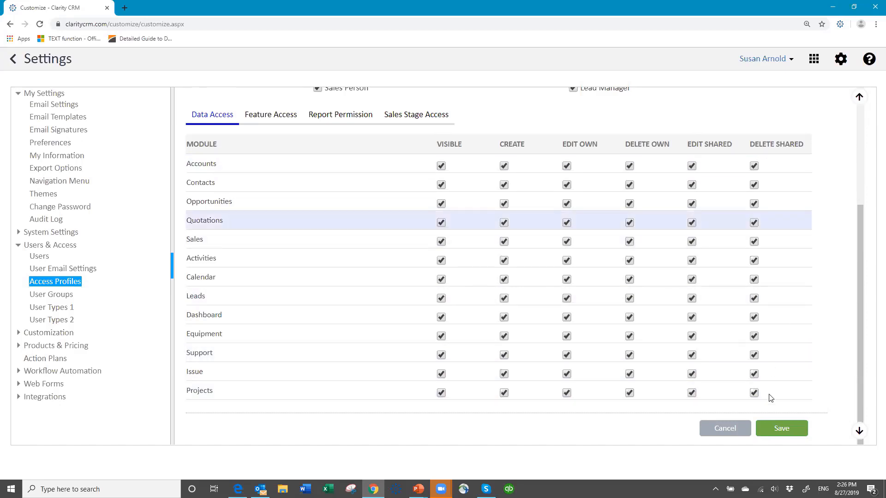
# Review the All profile's Feature Access permissions, then discard changes and return to the profiles list.
pyautogui.click(266, 115)
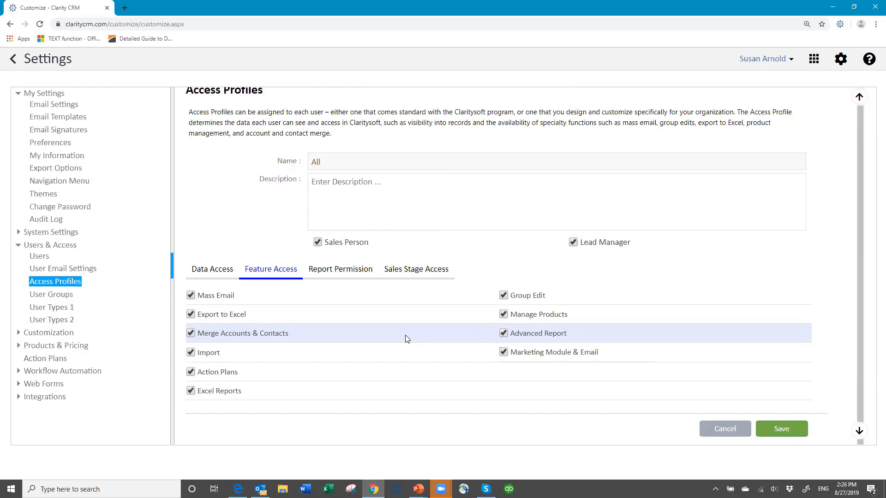
pyautogui.click(726, 428)
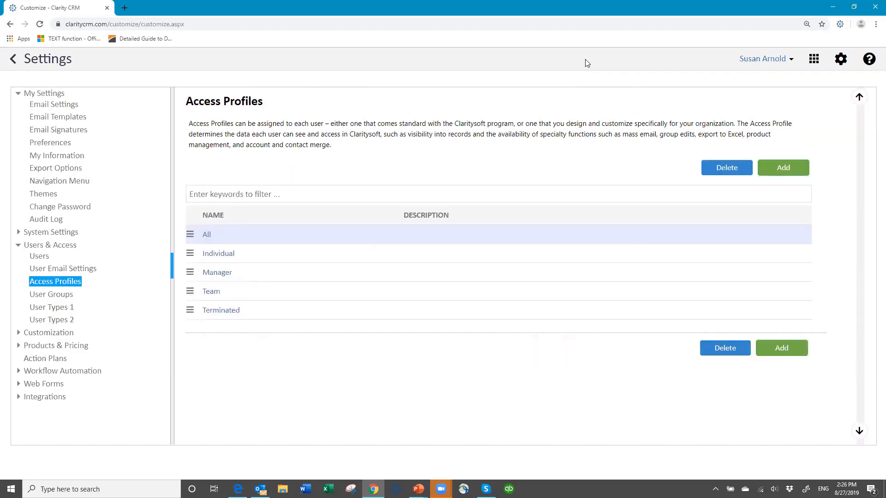
# Add a new access profile named 'Ind - Inside Sales Team' with Sales Person ticked.
pyautogui.click(786, 171)
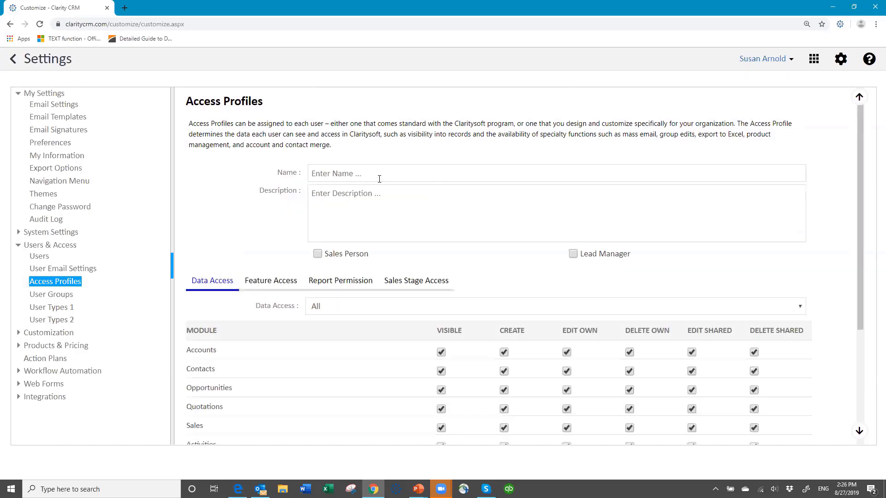
pyautogui.click(361, 173)
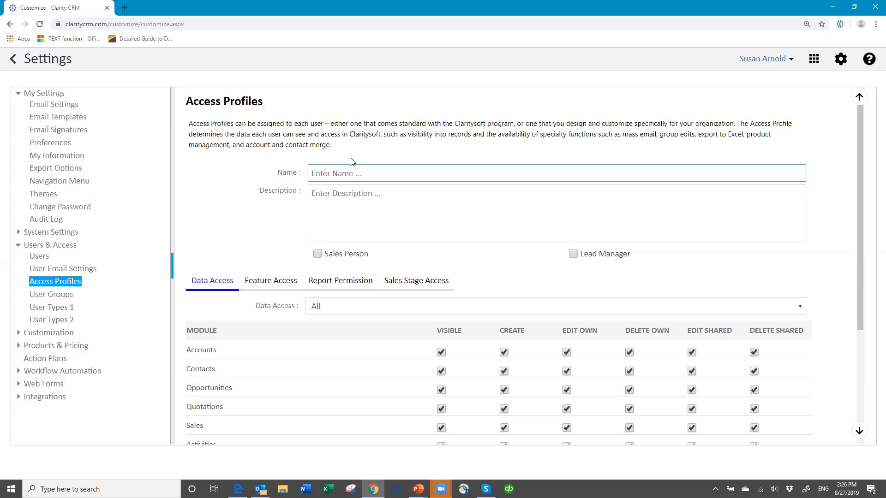
pyautogui.write('Ind - Inside Sales Team')
pyautogui.click(318, 254)
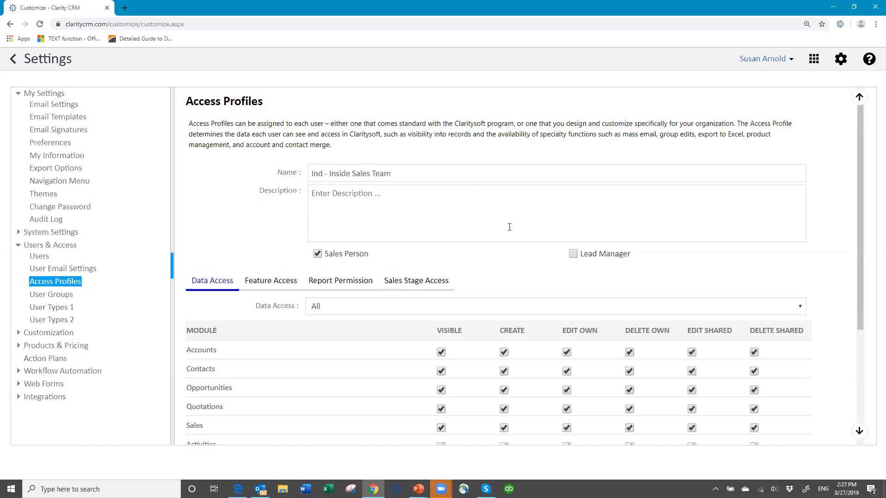
pyautogui.scroll(-3, 501, 231)
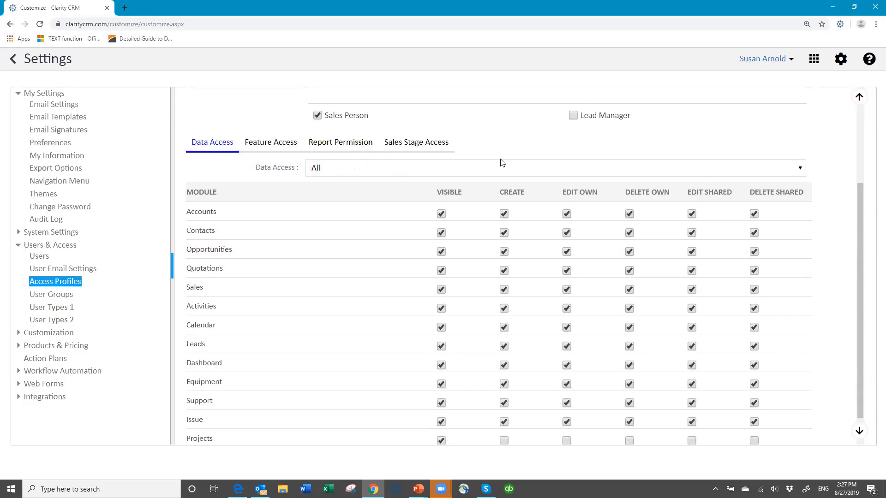
# Set Data Access to Individual and make Support, Issue, Projects and Equipment not visible.
pyautogui.click(402, 170)
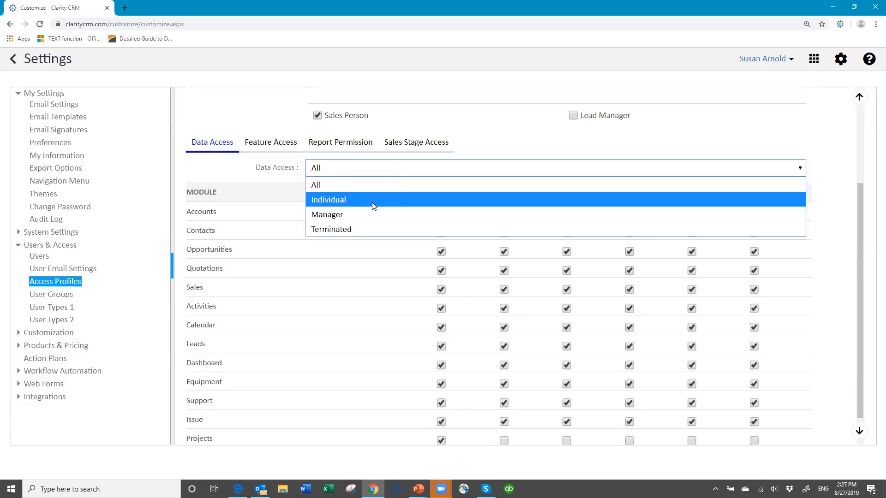
pyautogui.click(375, 201)
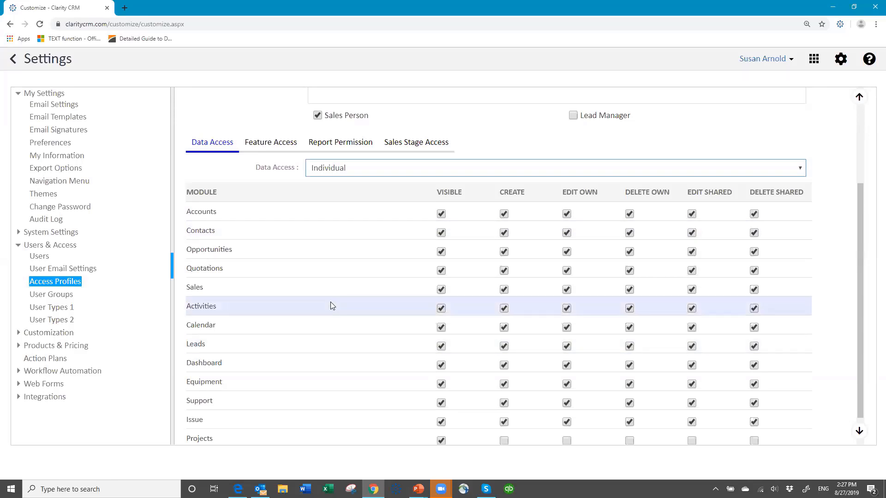
pyautogui.scroll(-1, 332, 306)
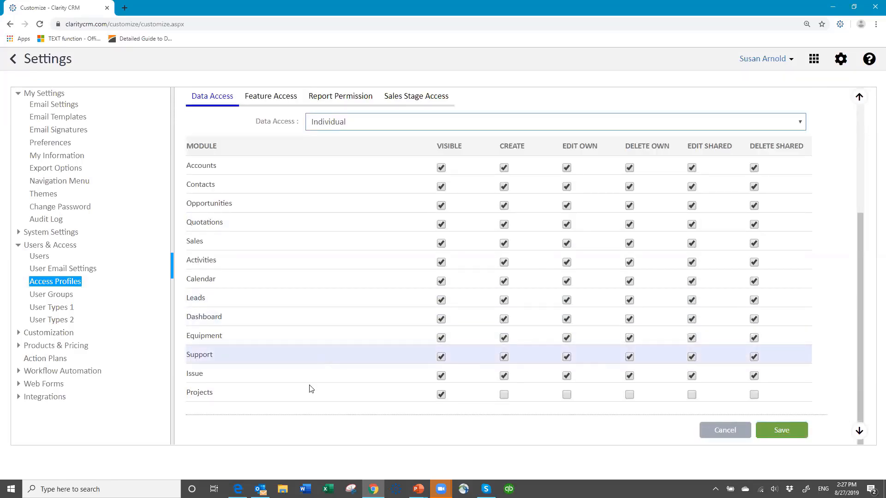
pyautogui.click(441, 357)
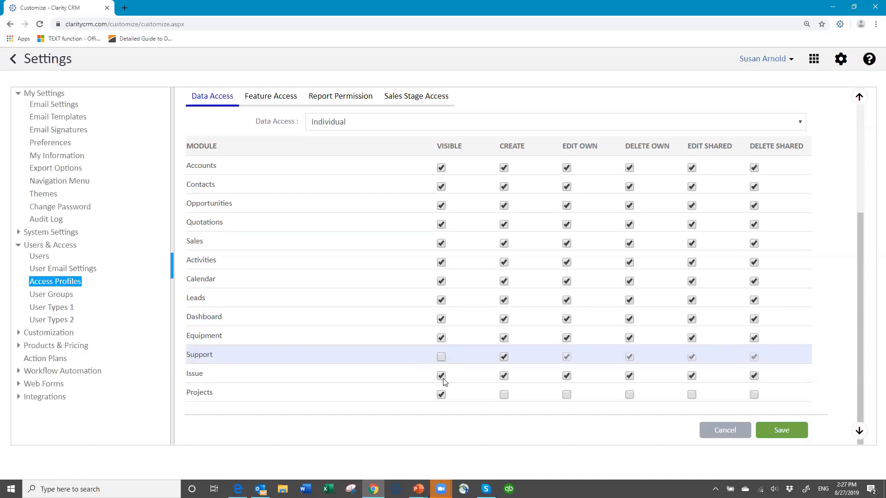
pyautogui.click(441, 376)
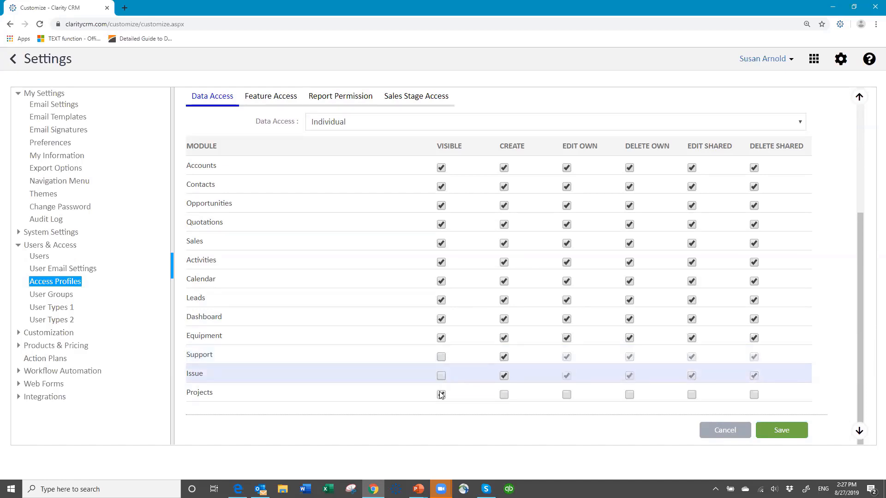
pyautogui.click(440, 393)
pyautogui.click(441, 339)
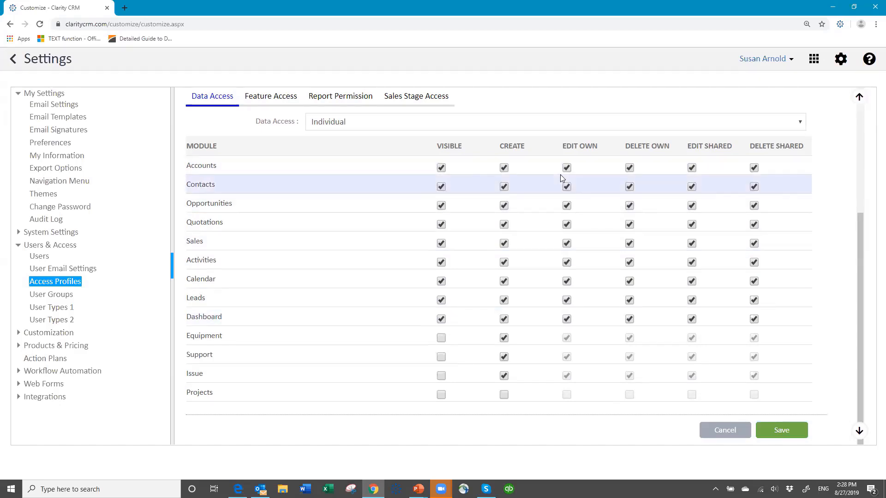
# Remove Delete Own rights for Accounts, Contacts, Opportunities, Quotations, Sales, Leads and Dashboard.
pyautogui.click(630, 169)
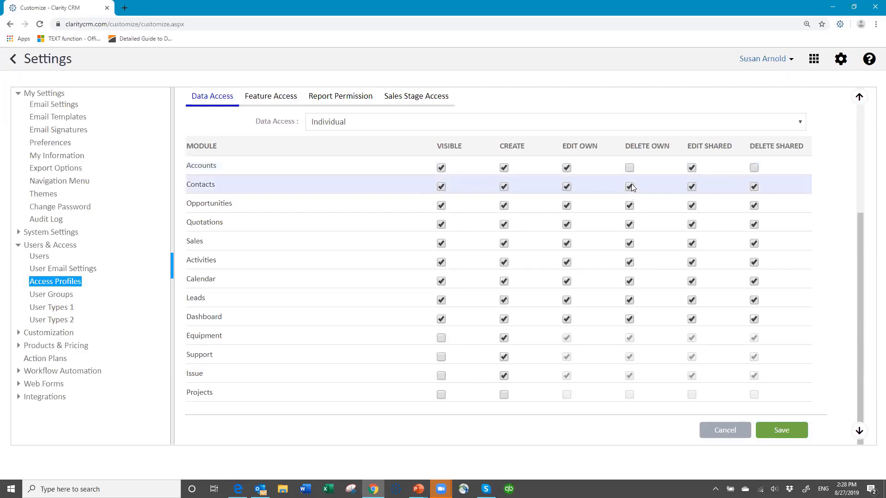
pyautogui.click(630, 187)
pyautogui.click(630, 206)
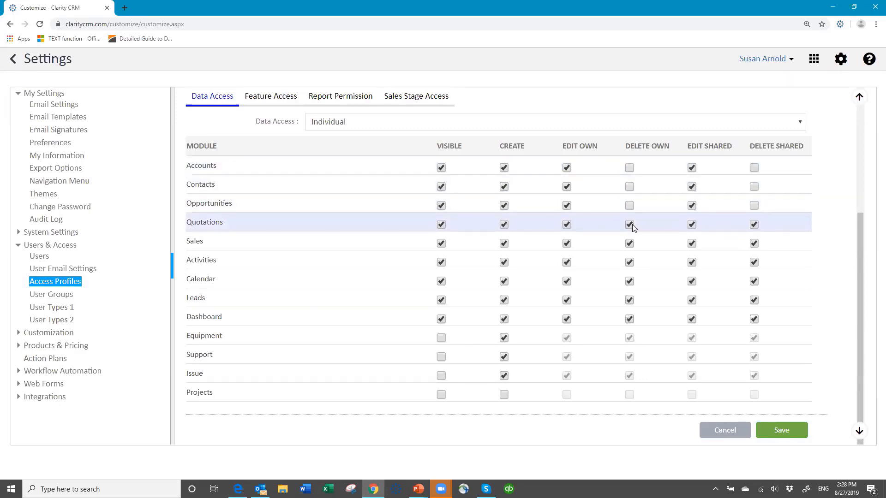
pyautogui.click(630, 224)
pyautogui.click(630, 243)
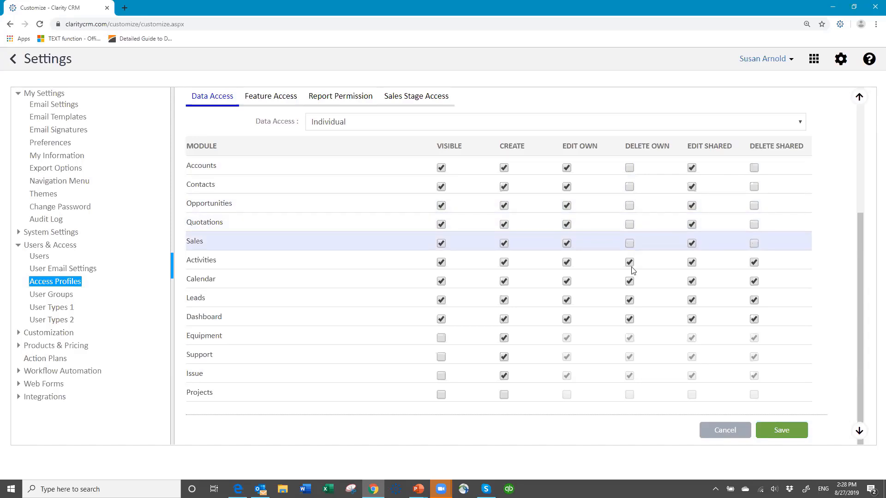
pyautogui.click(630, 302)
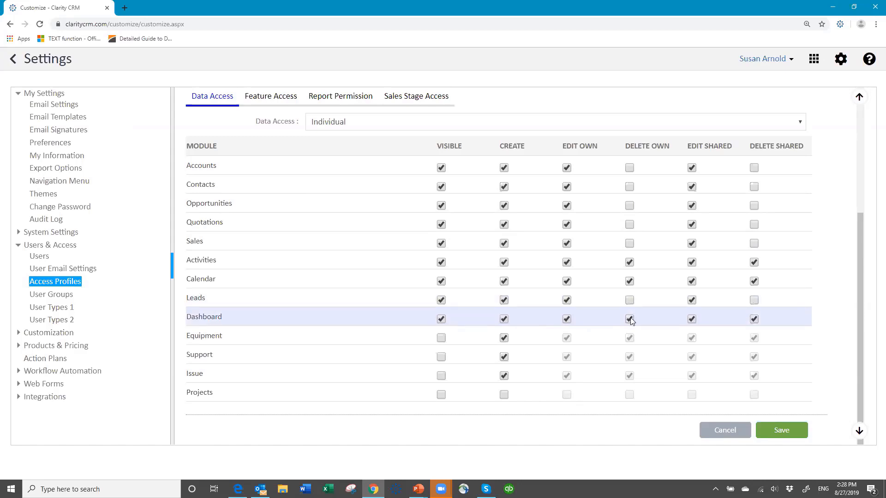
pyautogui.click(630, 319)
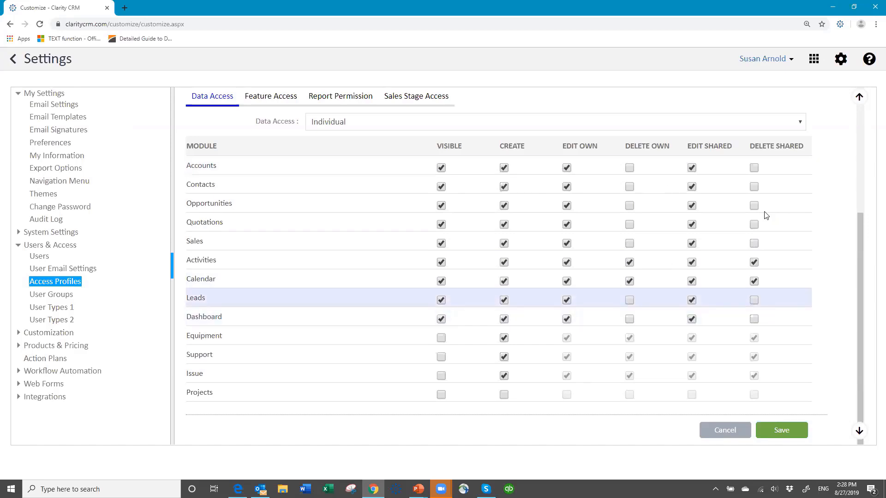
# Remove Edit Shared rights for Accounts, Quotations, Sales, Activities, Calendar, Leads and Dashboard.
pyautogui.click(691, 168)
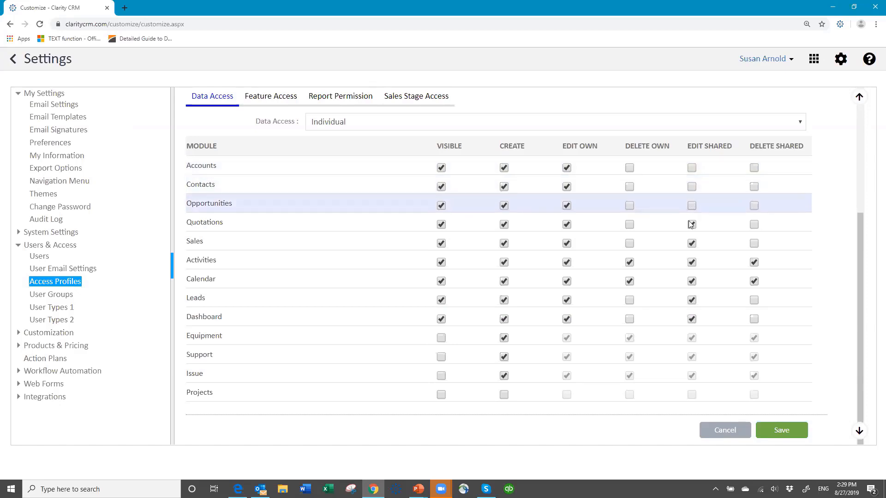
pyautogui.click(691, 224)
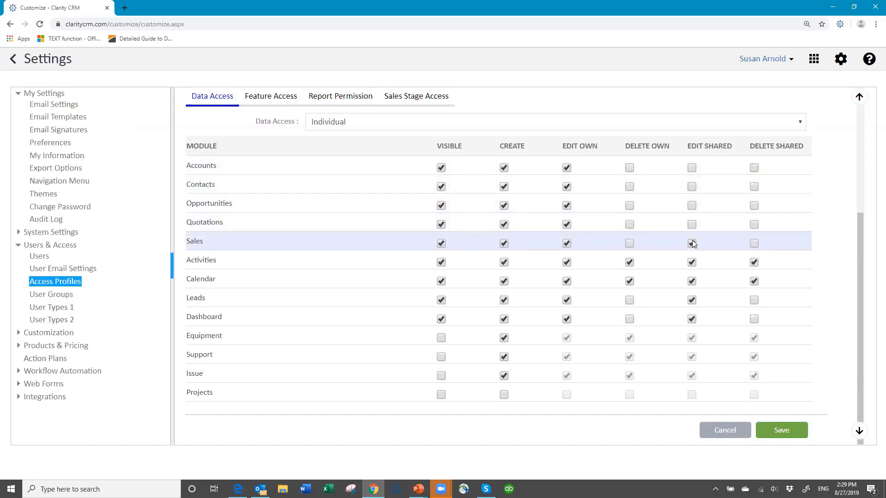
pyautogui.click(692, 243)
pyautogui.click(691, 262)
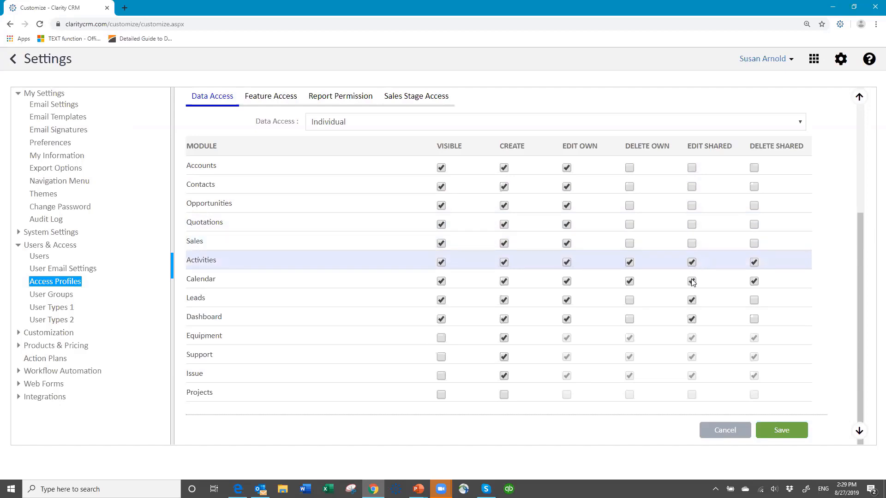
pyautogui.click(691, 281)
pyautogui.click(691, 300)
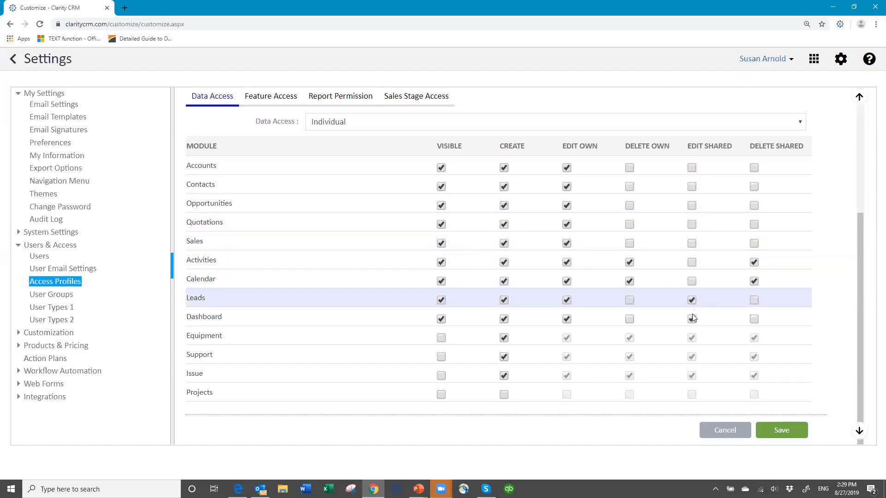
pyautogui.click(692, 319)
# Remove Delete Shared rights for Activities and Calendar, then view Feature Access.
pyautogui.click(754, 262)
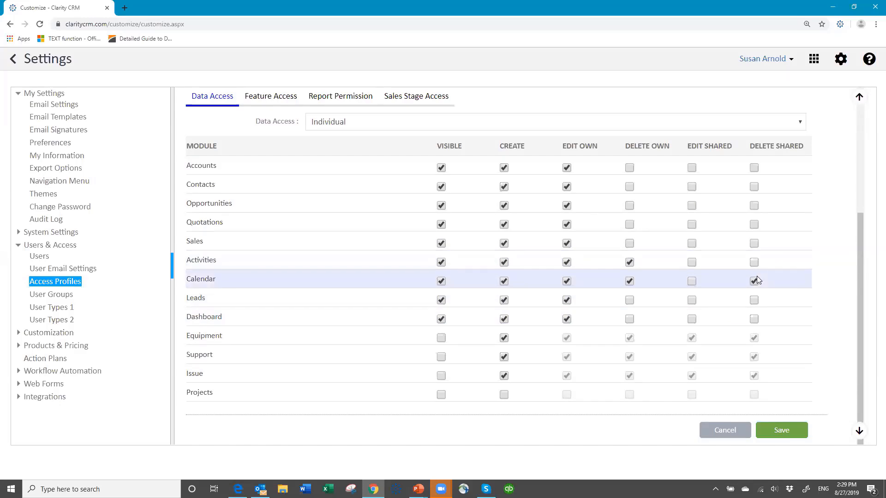
pyautogui.click(755, 281)
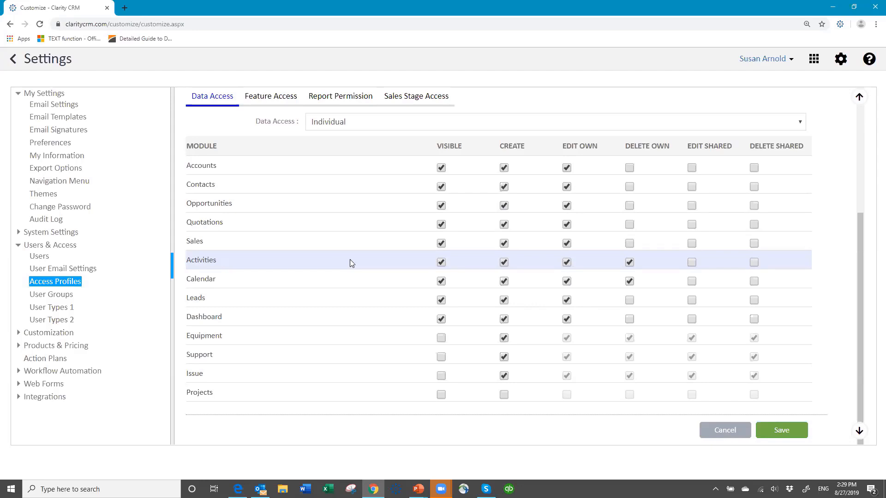
pyautogui.click(279, 98)
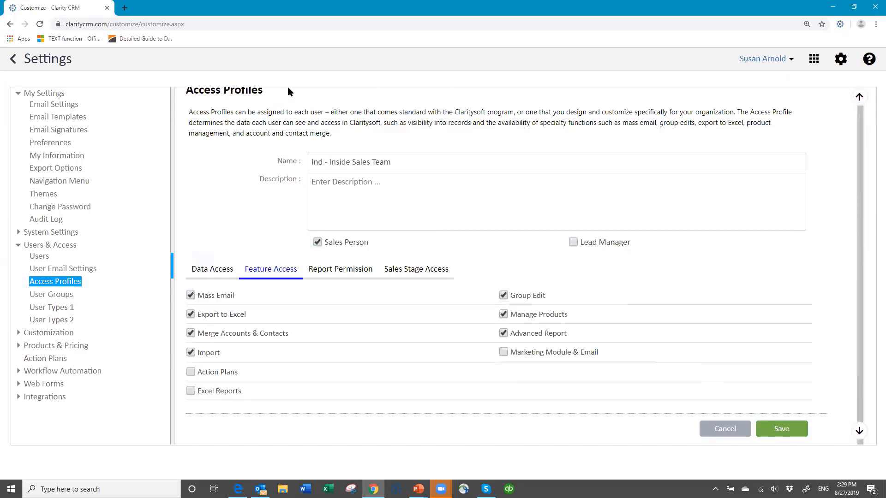
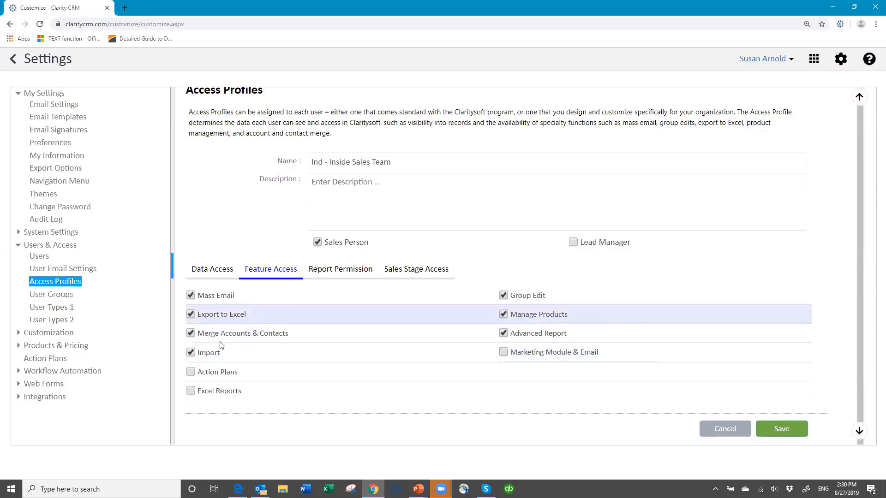
# Uncheck Import on the Ind - Inside Sales Team profile's Feature Access tab.
pyautogui.click(191, 353)
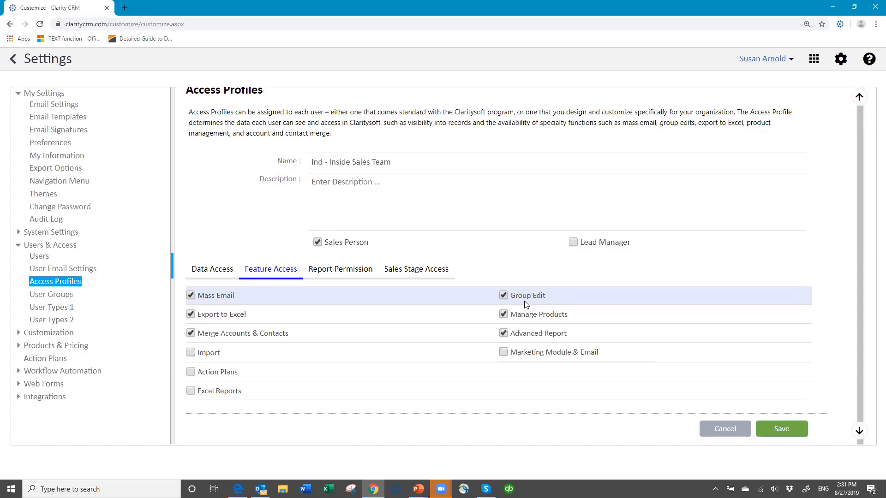
# Uncheck Manage Products in the profile's Feature Access list.
pyautogui.click(503, 314)
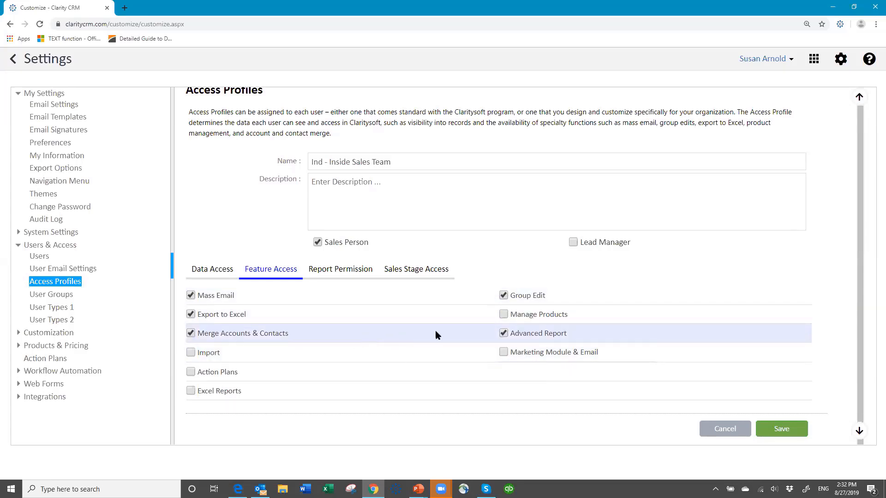
# Review the profile's Report Permission and data access settings.
pyautogui.click(348, 274)
pyautogui.scroll(-3, 346, 272)
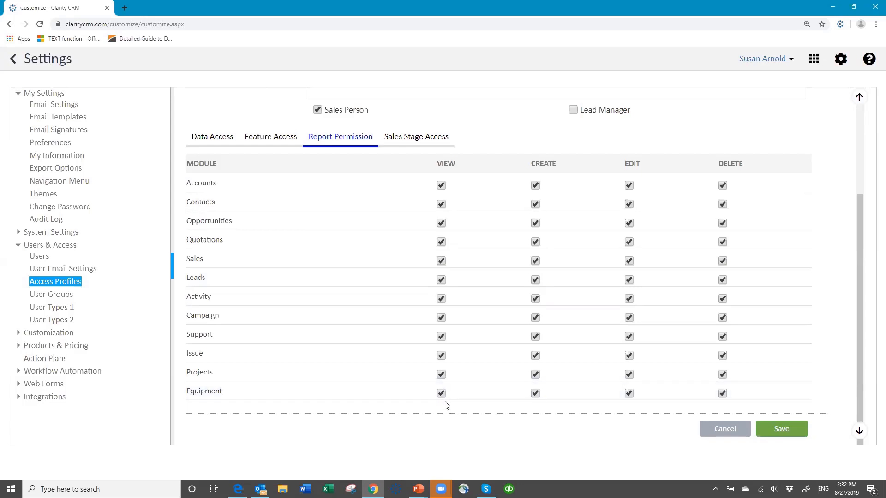
pyautogui.click(224, 139)
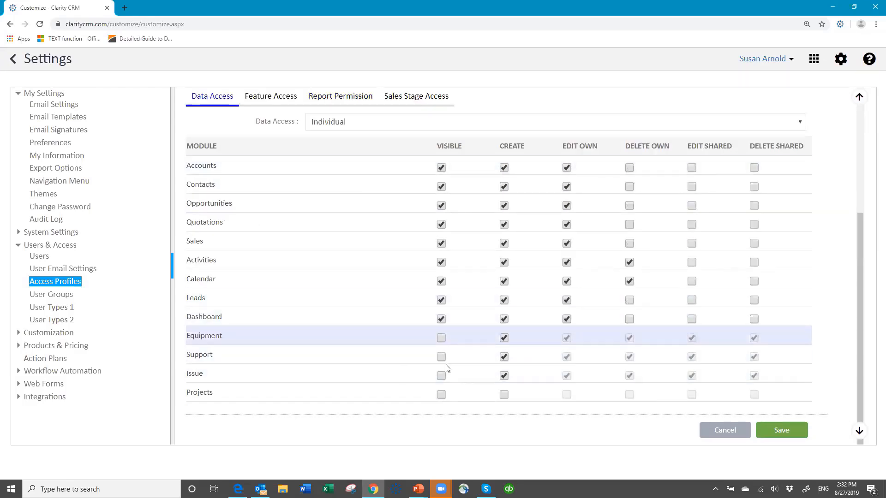
pyautogui.click(337, 99)
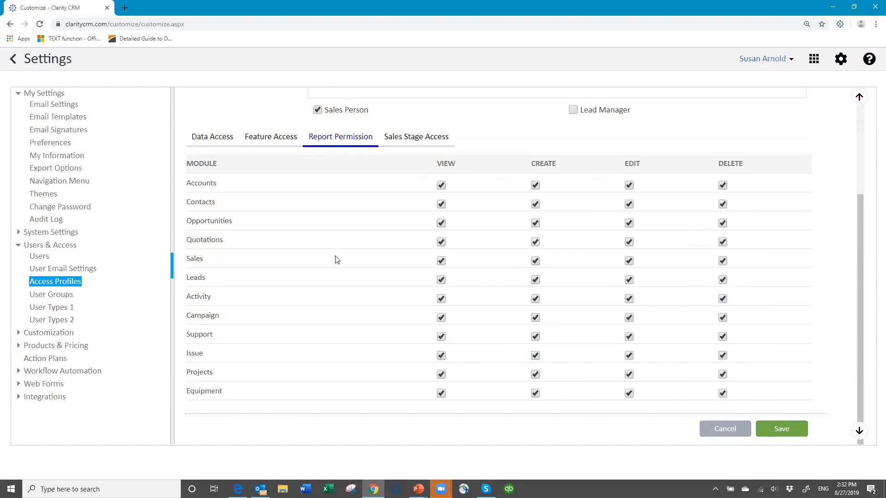
# Uncheck report View for Equipment, Projects, Issue, Support and Campaign, then show Sales Stage Access.
pyautogui.click(441, 375)
pyautogui.click(441, 393)
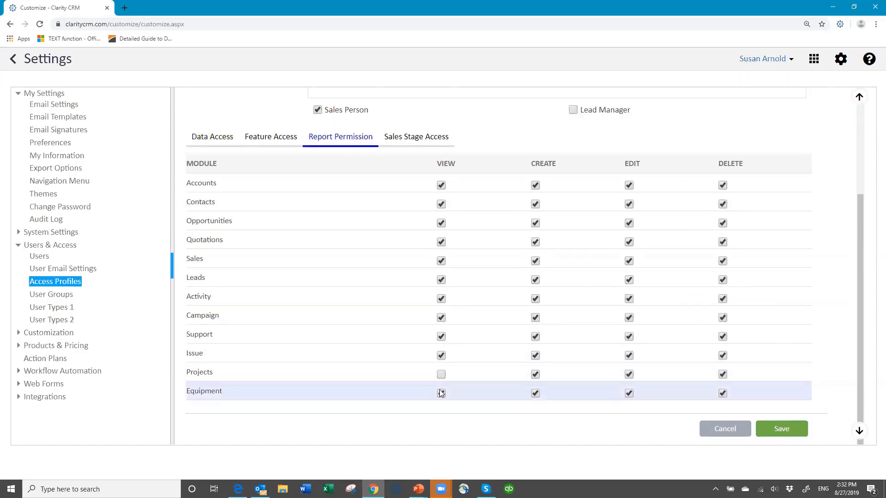
pyautogui.click(440, 355)
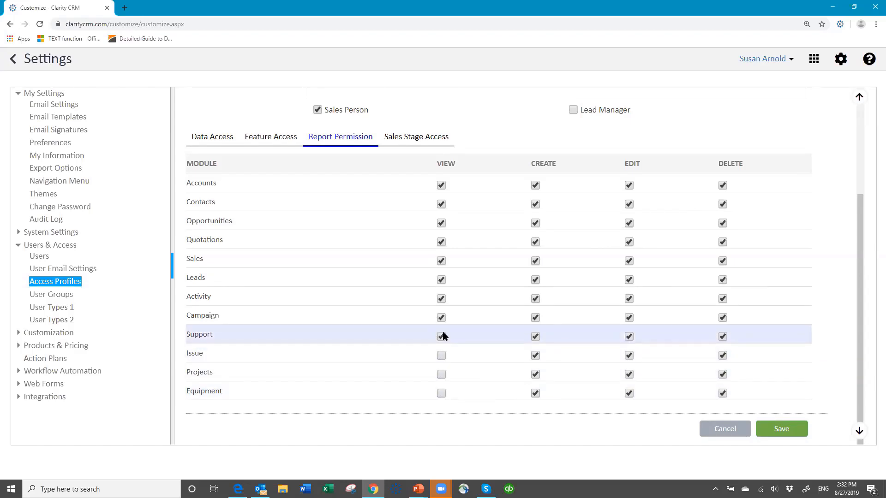
pyautogui.click(441, 318)
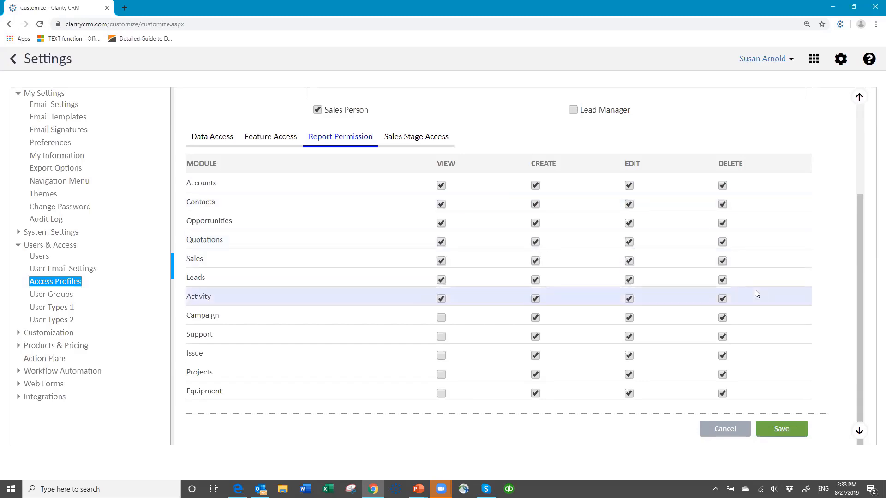
pyautogui.click(404, 141)
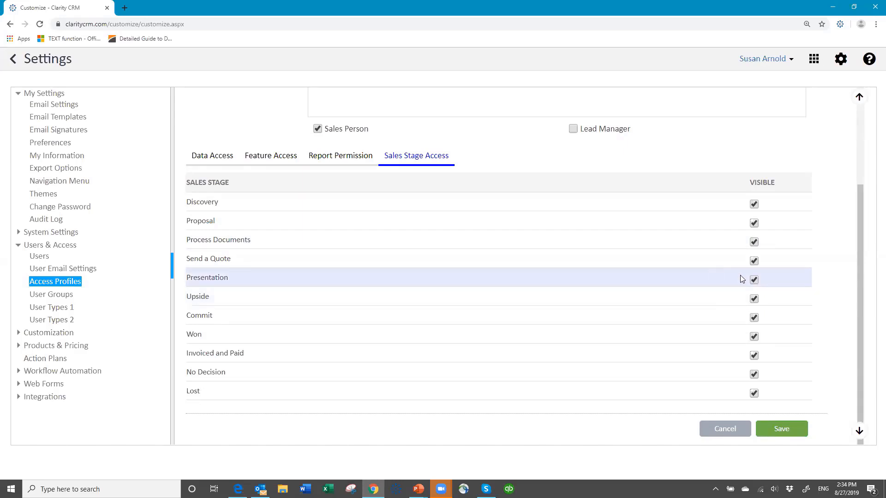
# Uncheck Visible for the Presentation and Process Documents sales stages.
pyautogui.click(754, 282)
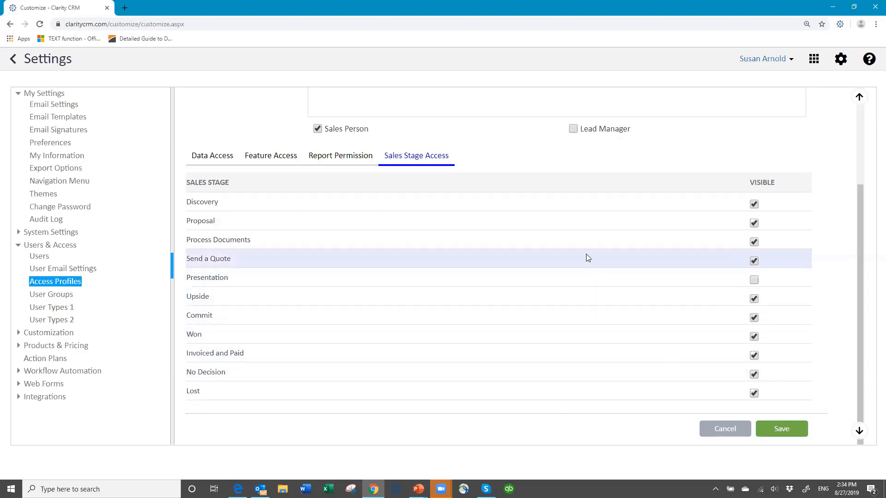
pyautogui.click(754, 242)
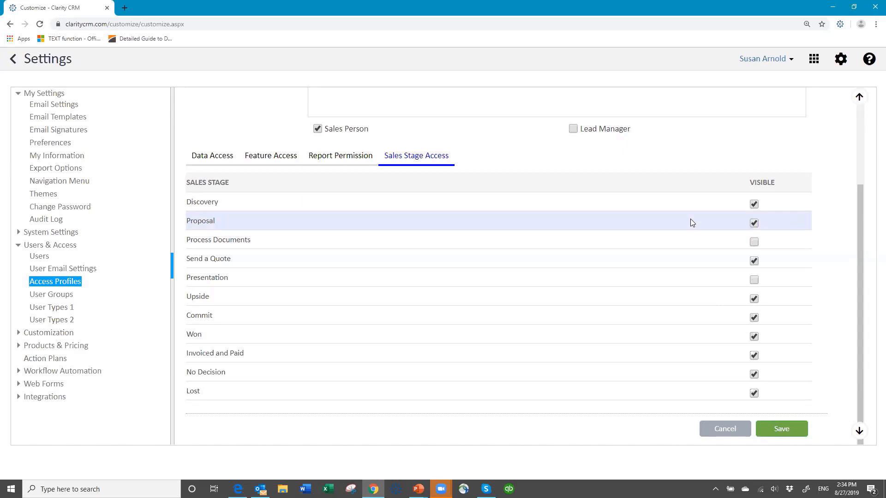
pyautogui.scroll(3, 691, 223)
pyautogui.scroll(-3, 736, 294)
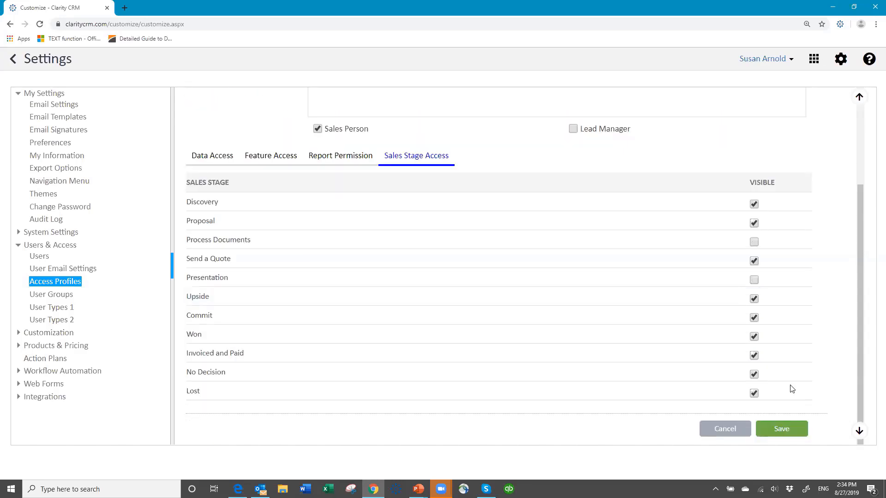
# Save the Inside Sales Team profile, confirming the navigation-menu reset warning.
pyautogui.click(791, 430)
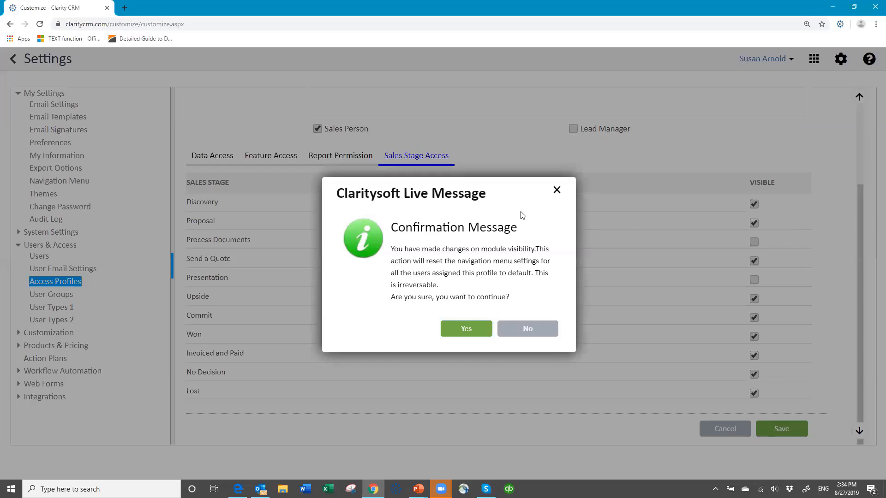
pyautogui.click(466, 330)
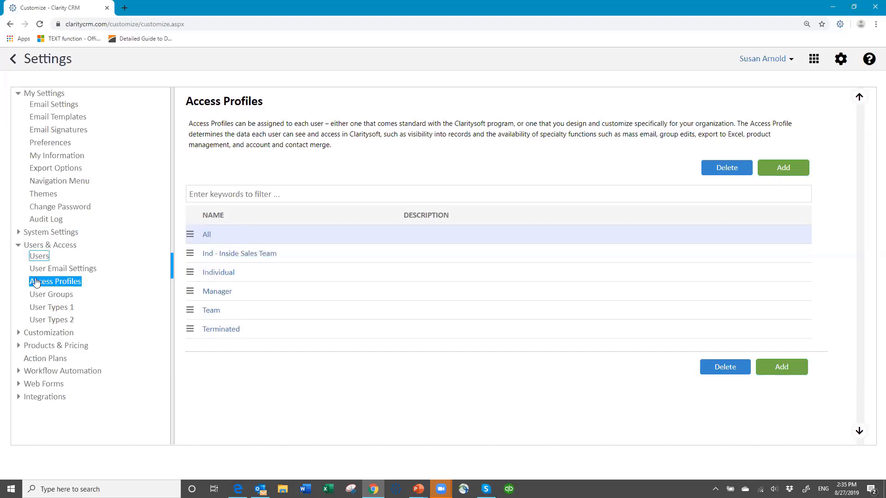
# Go to Customization > UI Templates > Account UI Template.
pyautogui.click(57, 337)
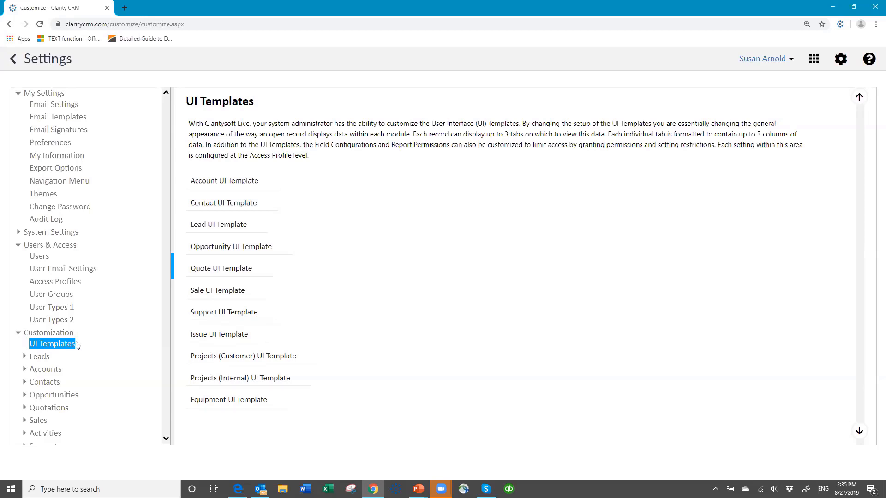
pyautogui.click(234, 185)
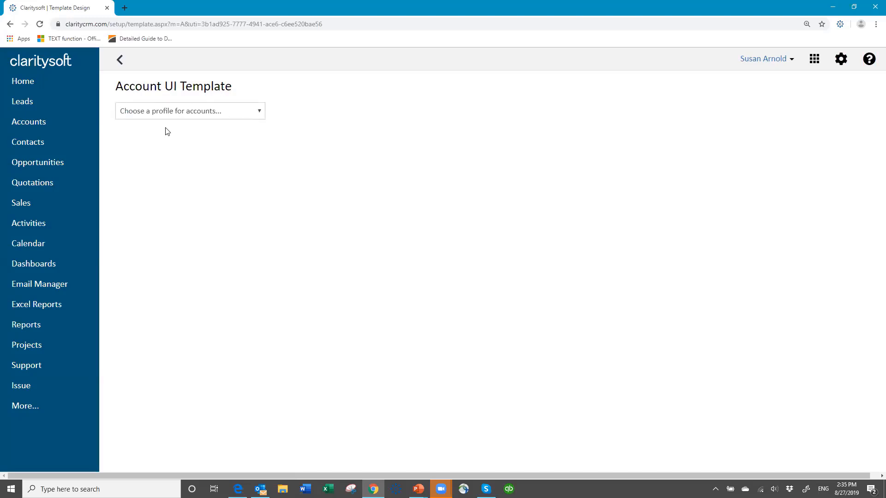
# Compare the All and Ind - Inside Sales Team account layouts, ending on All.
pyautogui.click(259, 114)
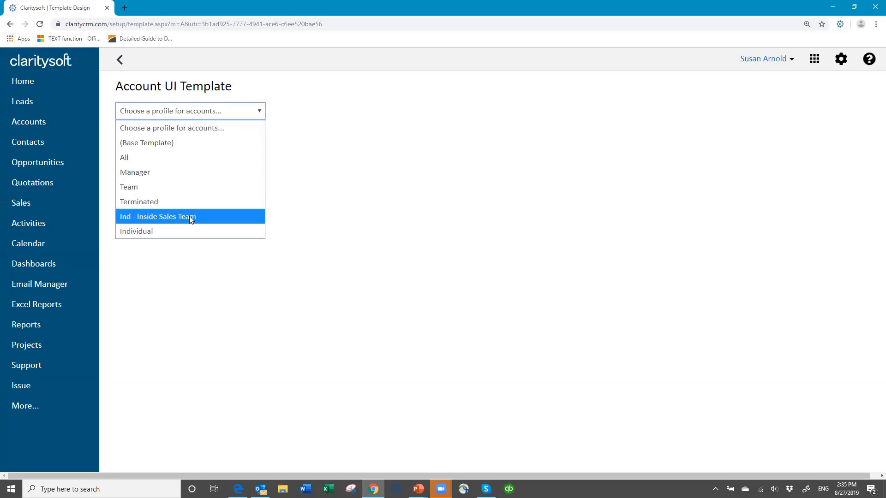
pyautogui.click(205, 157)
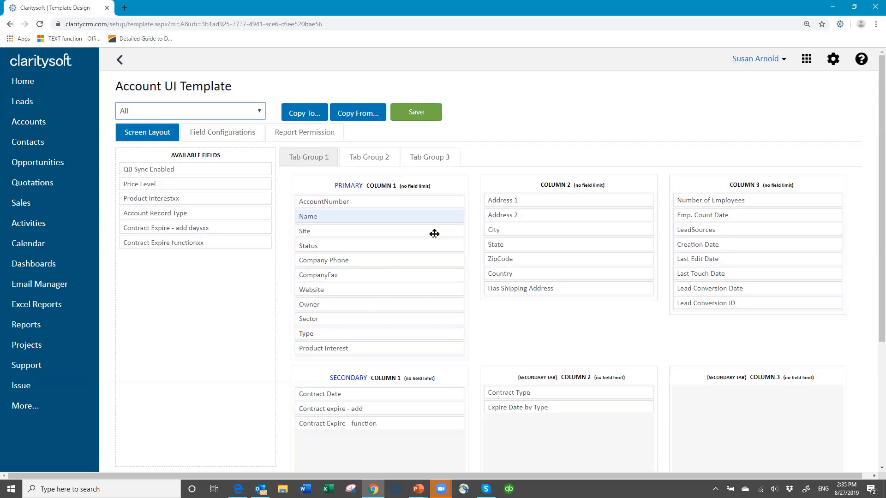
pyautogui.click(259, 111)
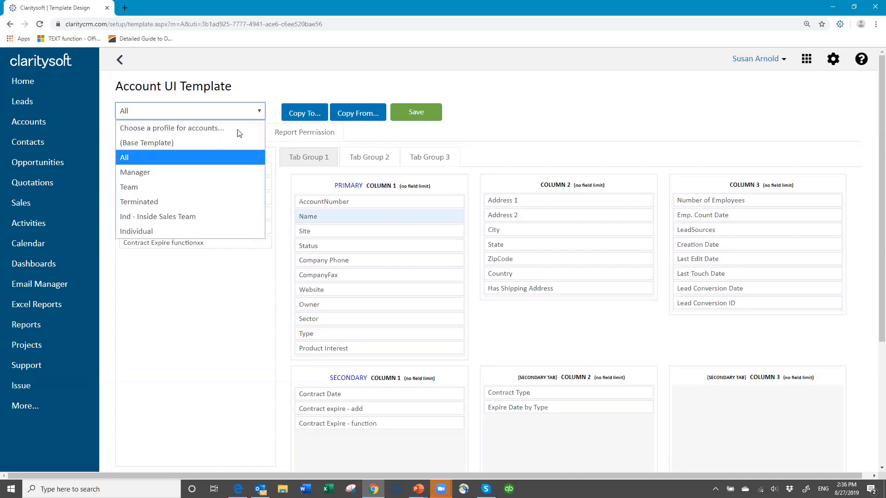
pyautogui.click(202, 216)
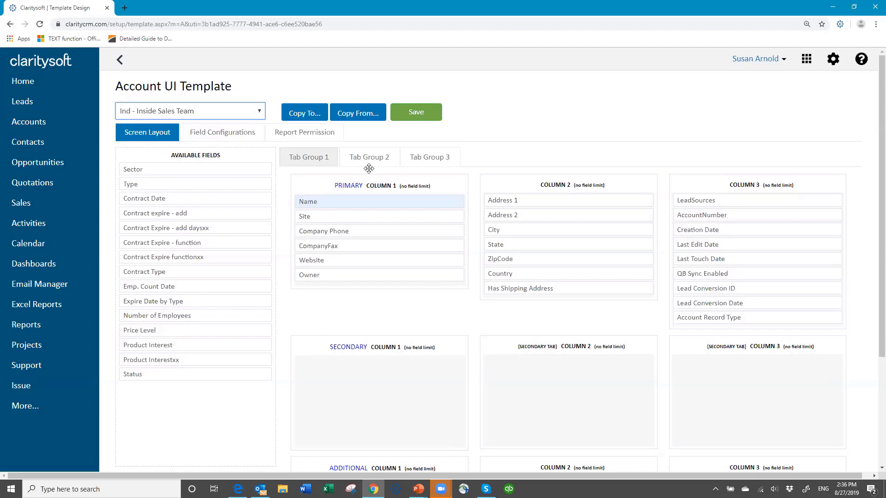
pyautogui.click(261, 113)
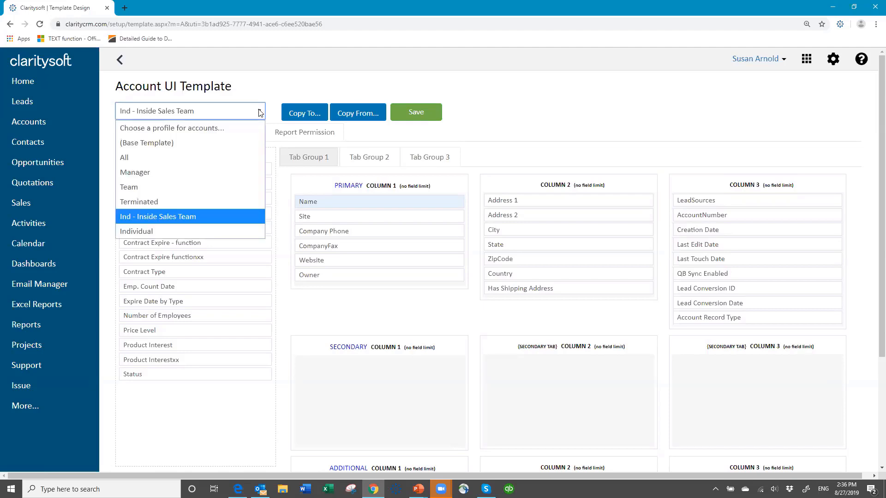
pyautogui.click(231, 157)
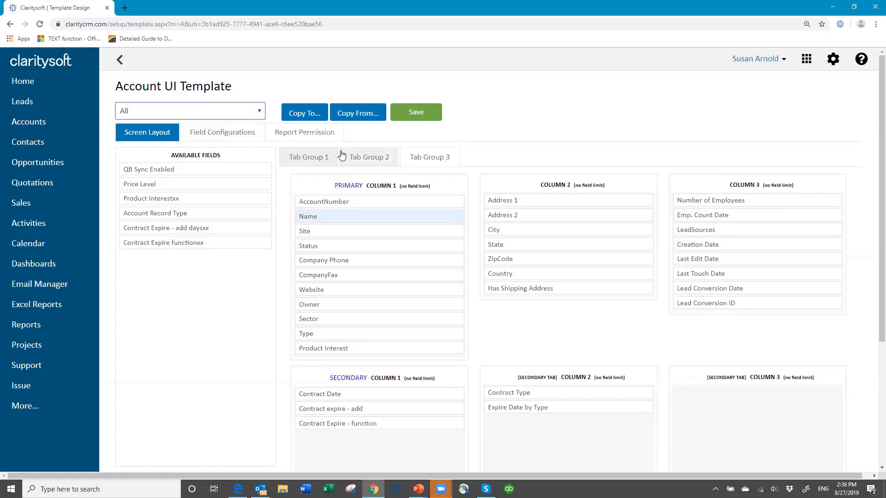
# Copy the All profile's Account screen layout to the Ind - Inside Sales Team profile.
pyautogui.click(309, 116)
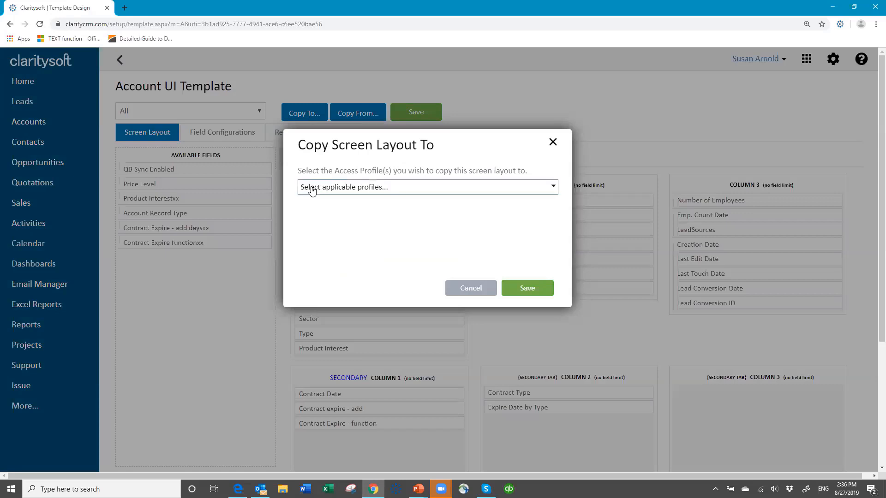
pyautogui.click(312, 189)
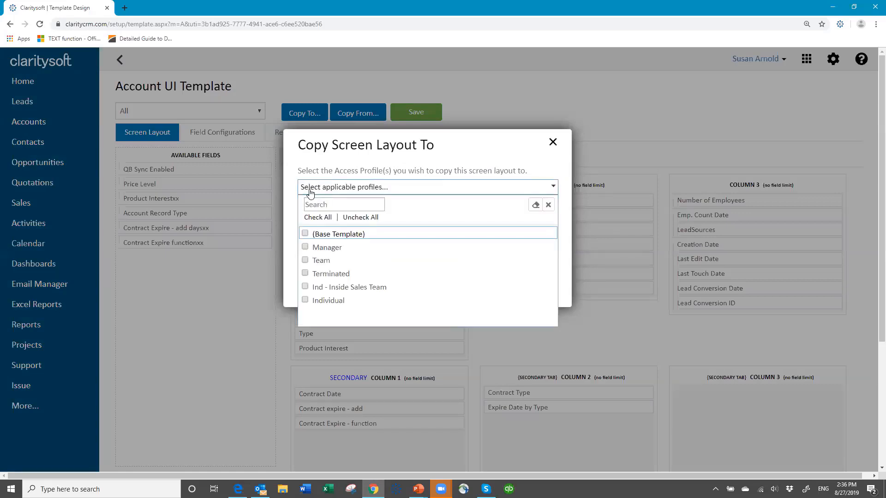
pyautogui.click(306, 287)
pyautogui.click(565, 208)
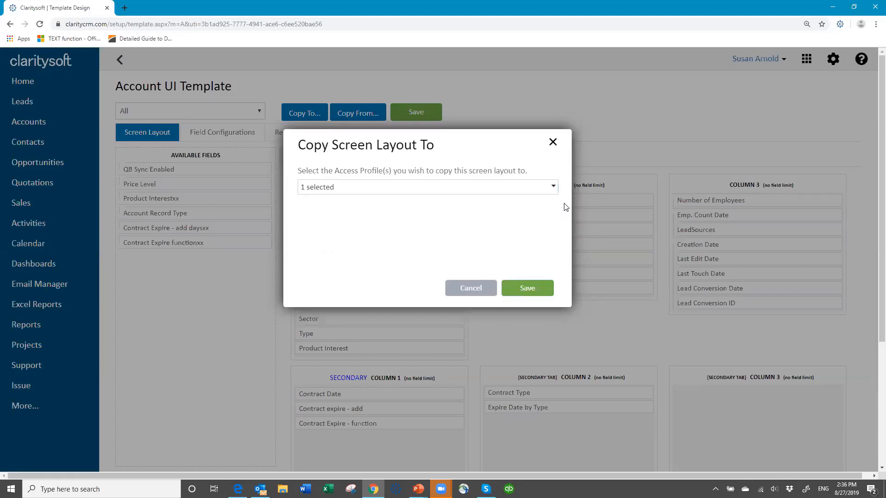
pyautogui.click(526, 283)
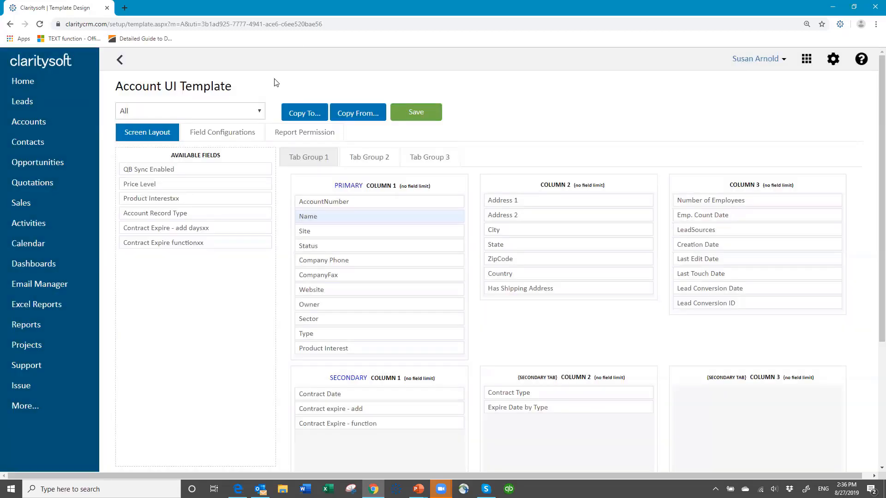
# Load the Ind - Inside Sales Team account layout and try dragging Contract Date toward Column 2.
pyautogui.click(259, 111)
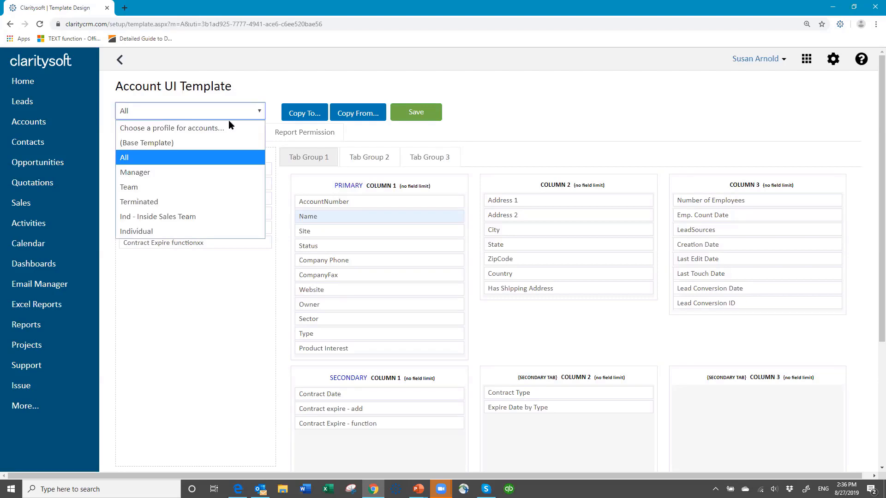
pyautogui.click(169, 216)
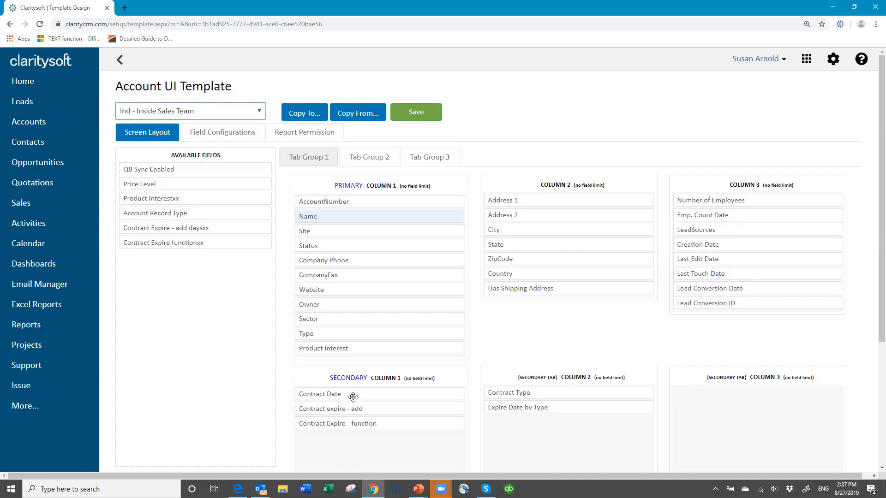
pyautogui.moveTo(352, 397)
pyautogui.mouseDown()
pyautogui.moveTo(521, 338)
pyautogui.moveTo(561, 284)
pyautogui.moveTo(546, 311)
pyautogui.moveTo(358, 392)
pyautogui.mouseUp()
pyautogui.click(260, 114)
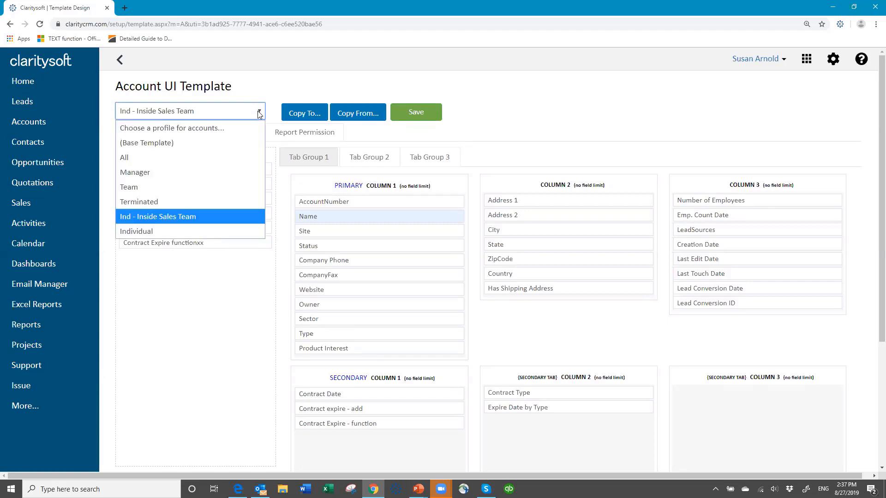
pyautogui.click(200, 143)
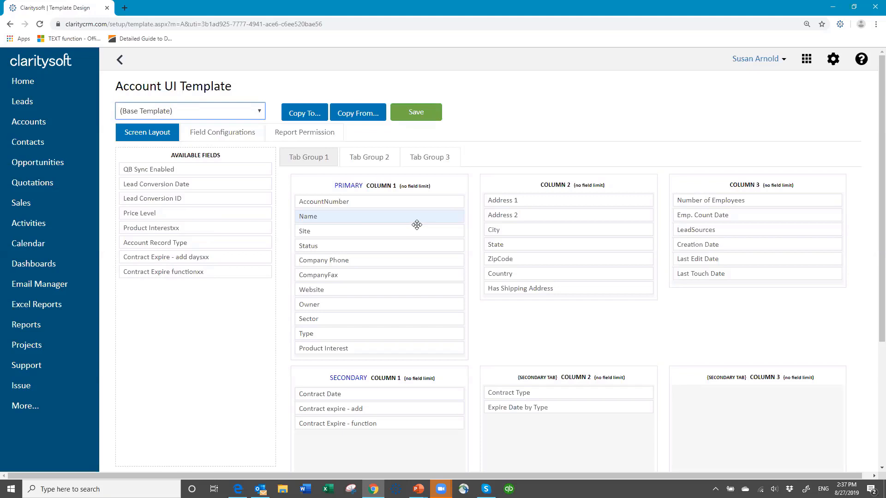
pyautogui.click(259, 113)
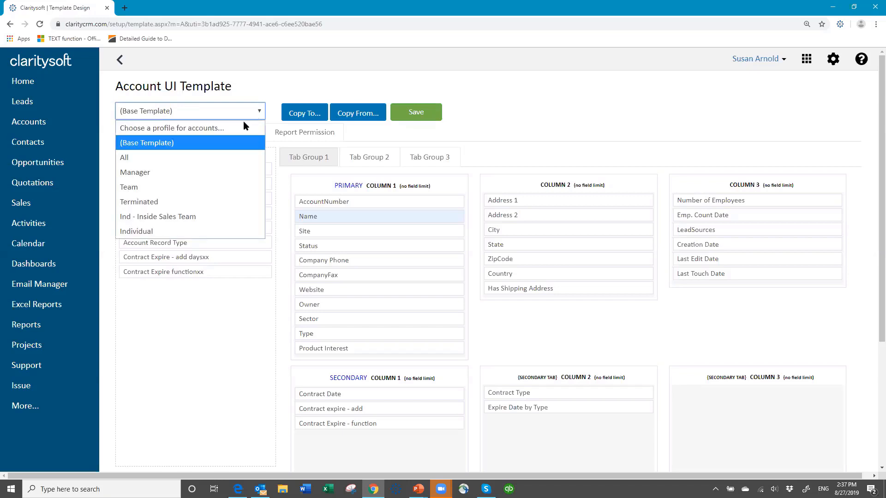
pyautogui.click(213, 215)
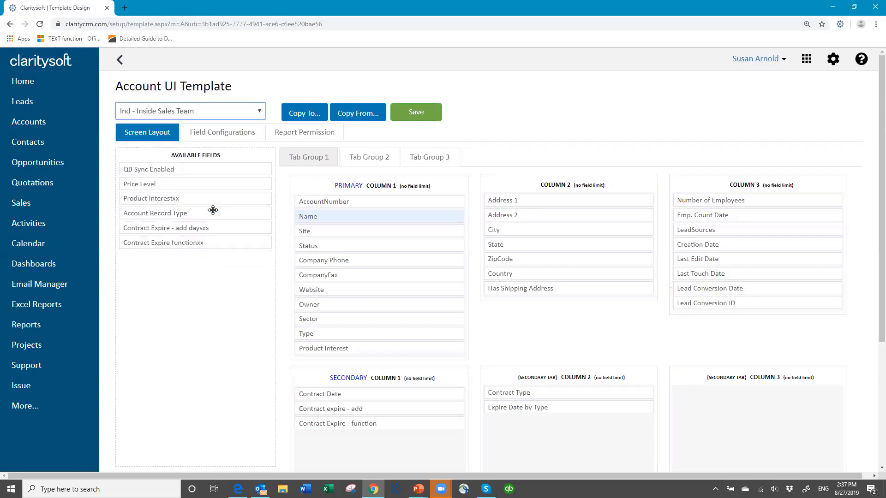
pyautogui.click(260, 111)
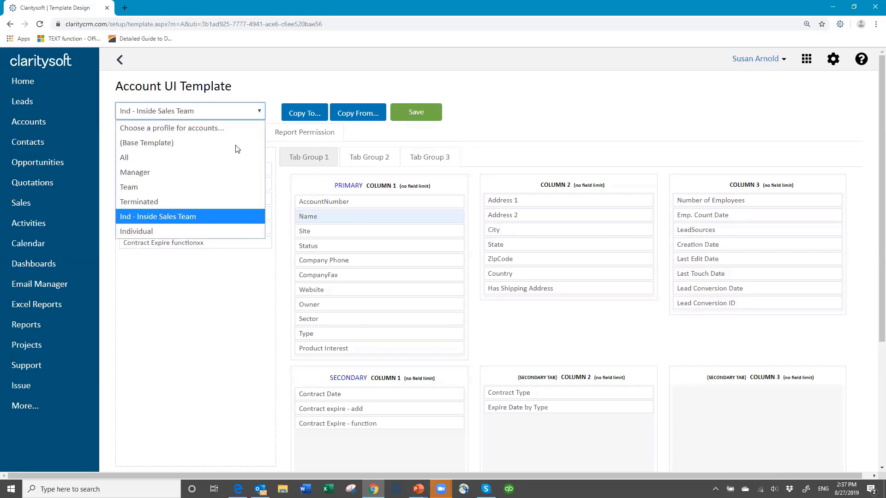
pyautogui.click(180, 231)
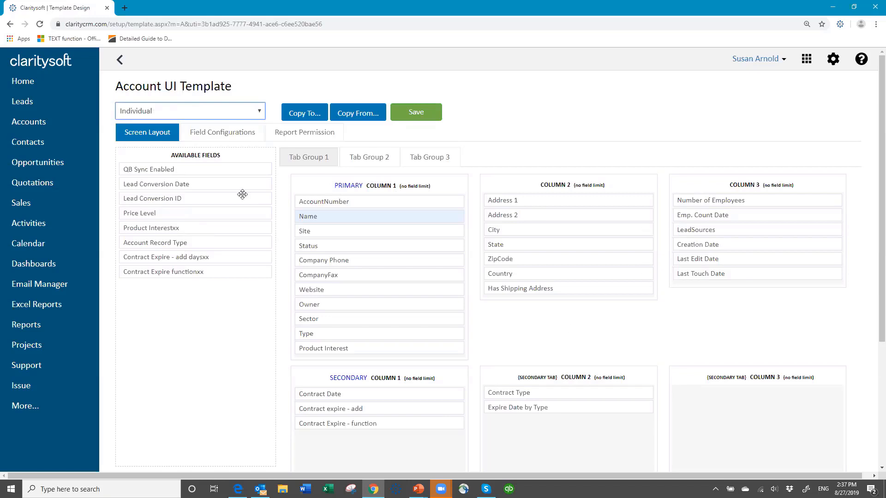
pyautogui.click(260, 113)
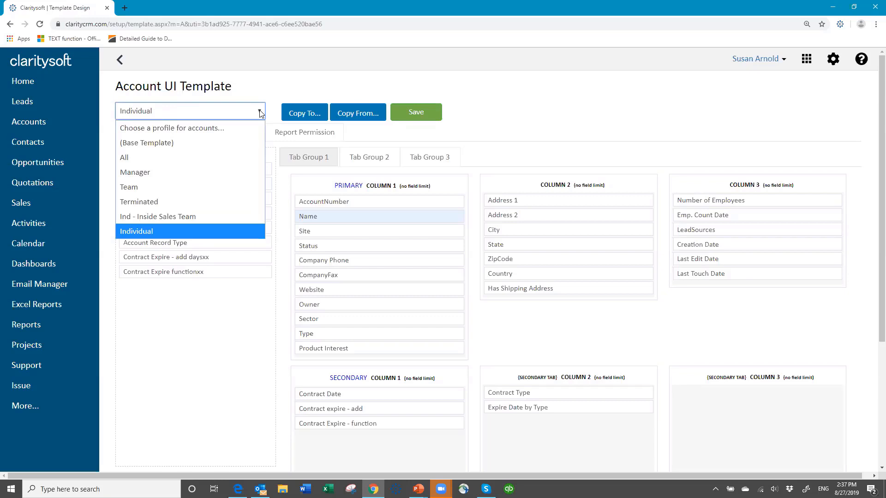
pyautogui.click(189, 210)
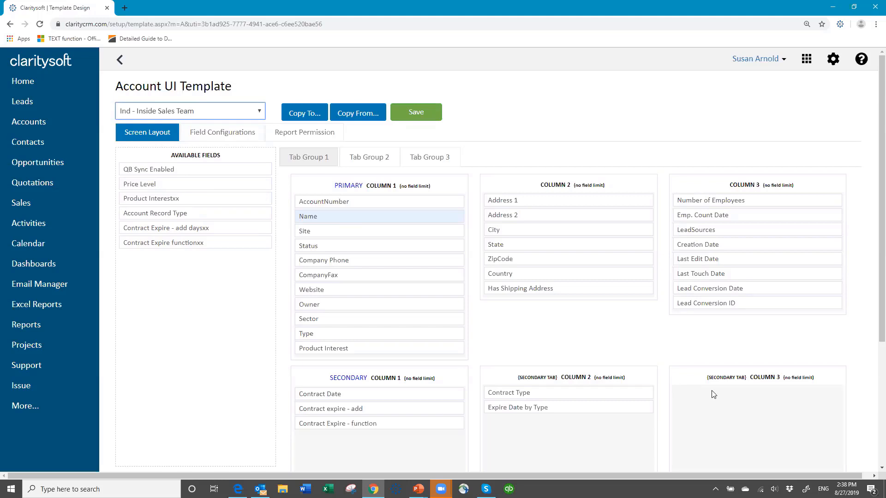
# Browse the Field Configurations table of Inside Sales Team account fields' visible, read-only and required flags.
pyautogui.click(222, 133)
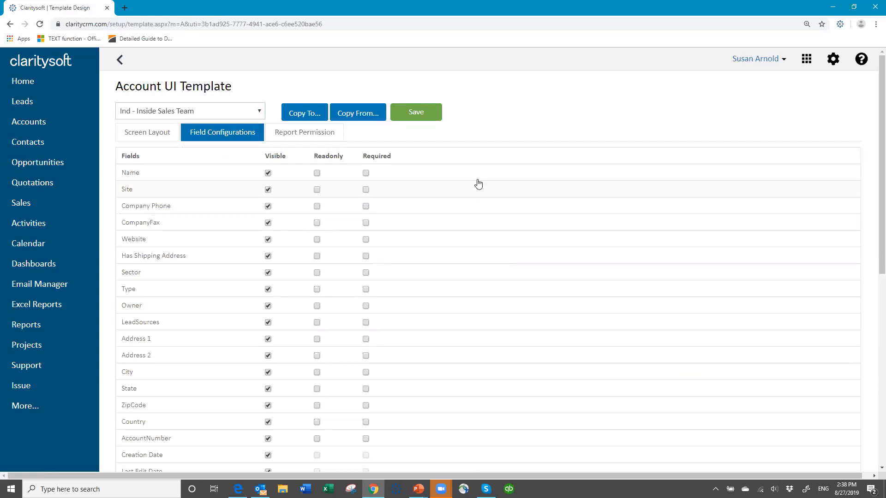
pyautogui.scroll(-1, 470, 177)
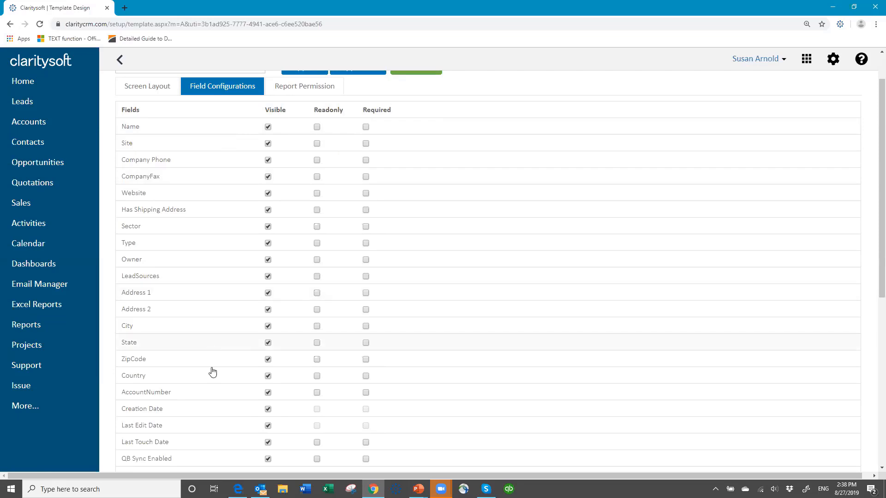
pyautogui.scroll(-5, 166, 383)
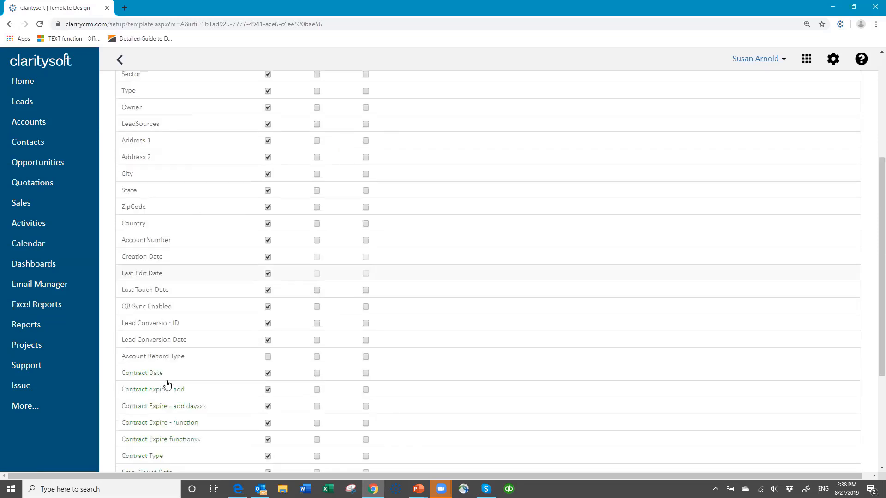
pyautogui.scroll(-1, 165, 381)
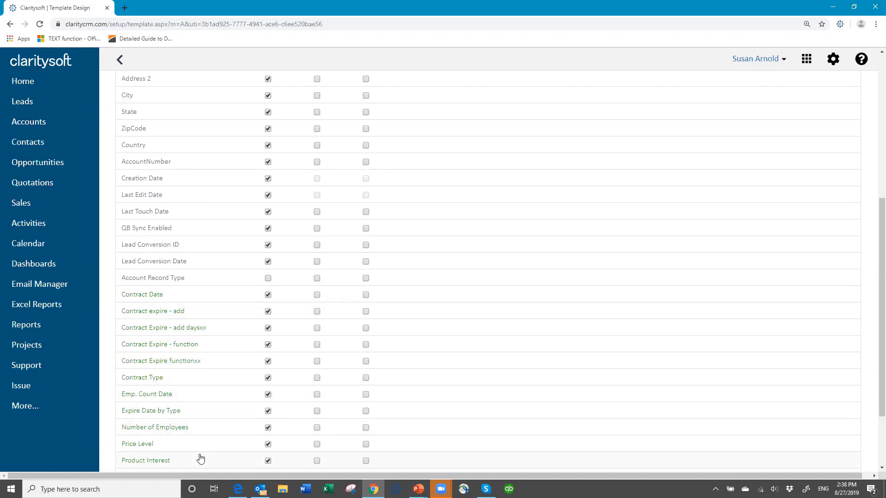
pyautogui.scroll(4, 220, 260)
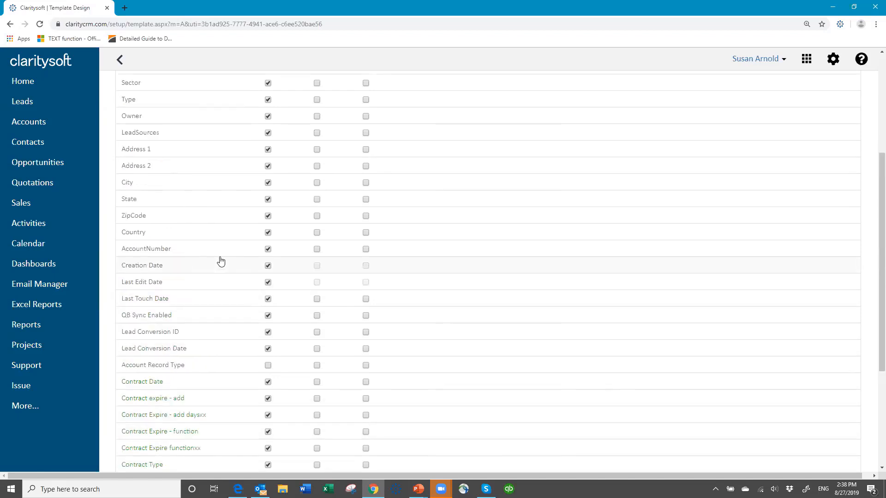
pyautogui.scroll(3, 220, 261)
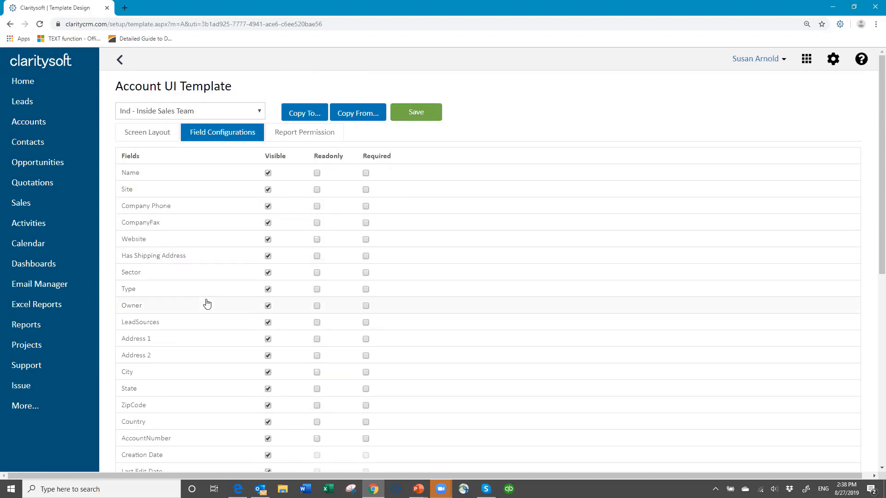
# Drag Has Shipping Address from Column 2 back to Available Fields in the Inside Sales Team layout.
pyautogui.click(148, 135)
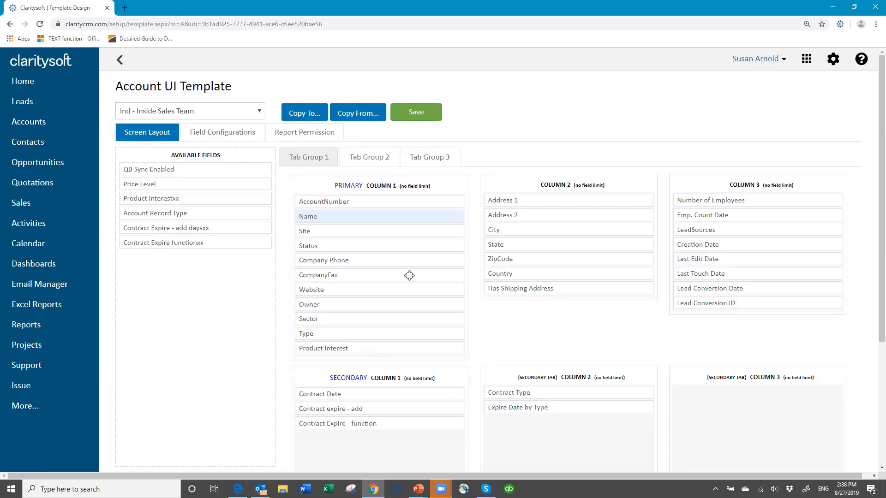
pyautogui.moveTo(410, 276); pyautogui.dragTo(155, 258)
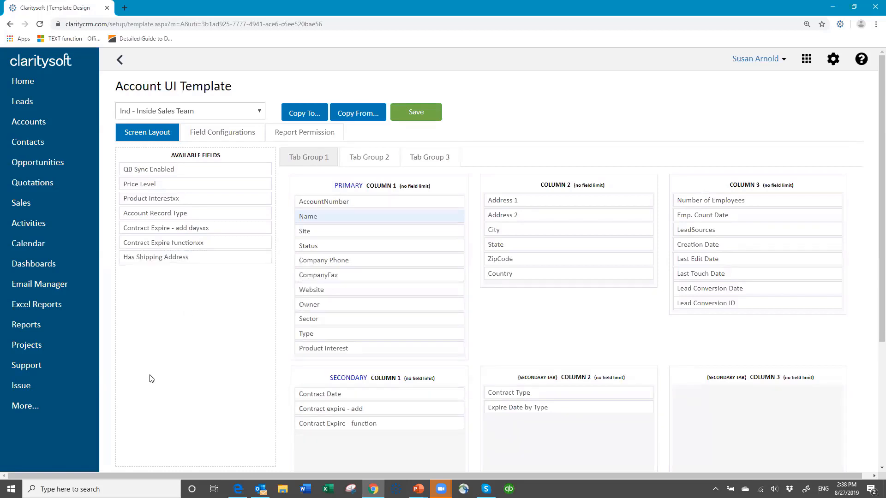
pyautogui.click(238, 134)
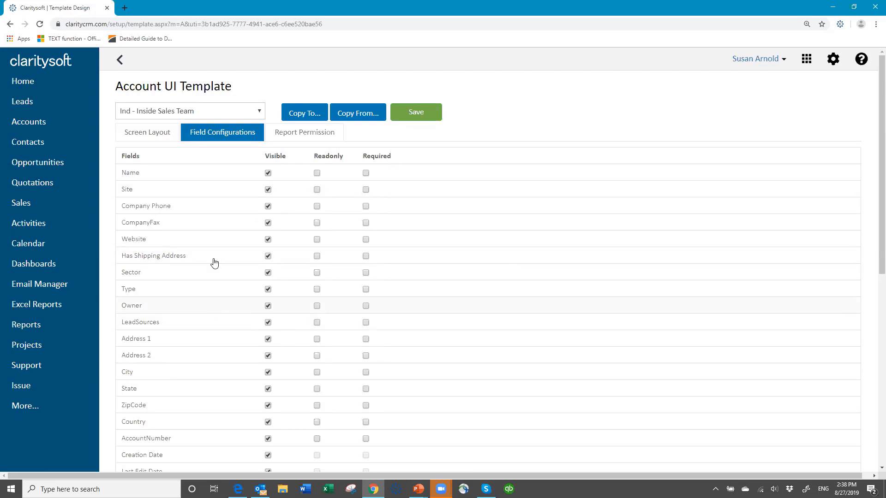
# Tick Required for Company Phone in the Inside Sales Team account template's field configurations.
pyautogui.click(150, 132)
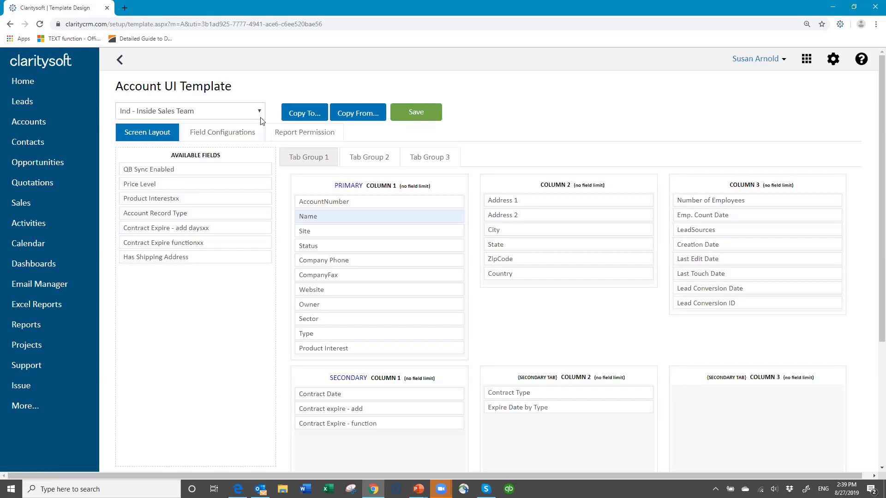
pyautogui.click(223, 134)
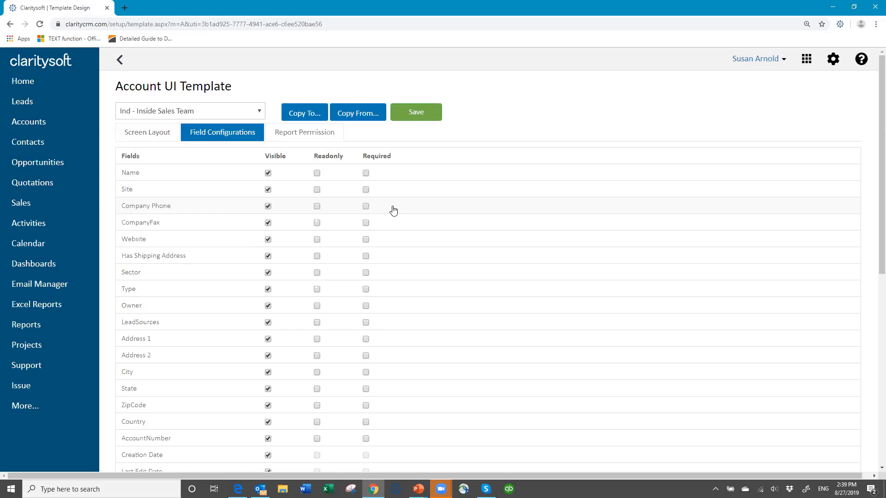
pyautogui.click(366, 206)
# Review the Accounts report permissions, then save the Inside Sales Team template and return to UI Templates.
pyautogui.click(299, 135)
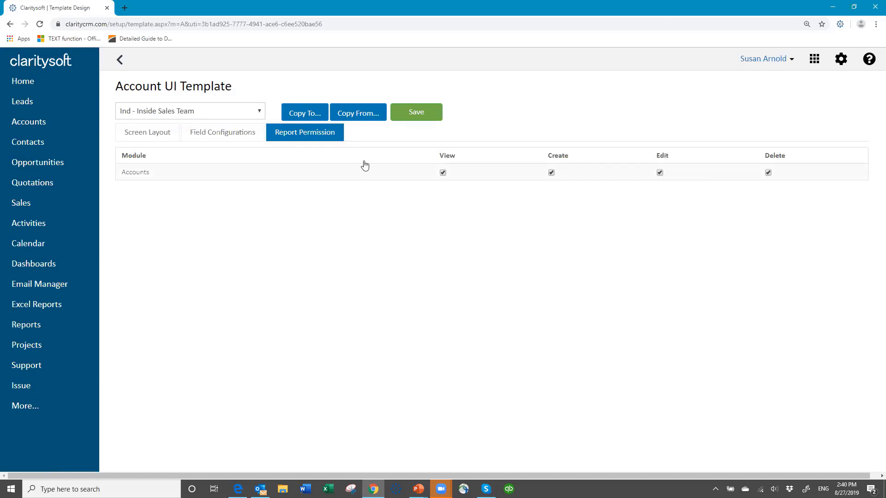
pyautogui.click(159, 138)
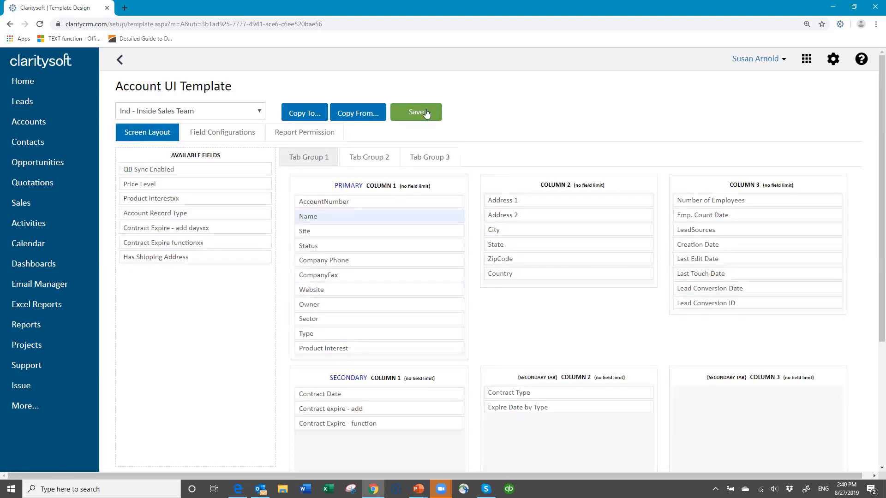
pyautogui.click(425, 113)
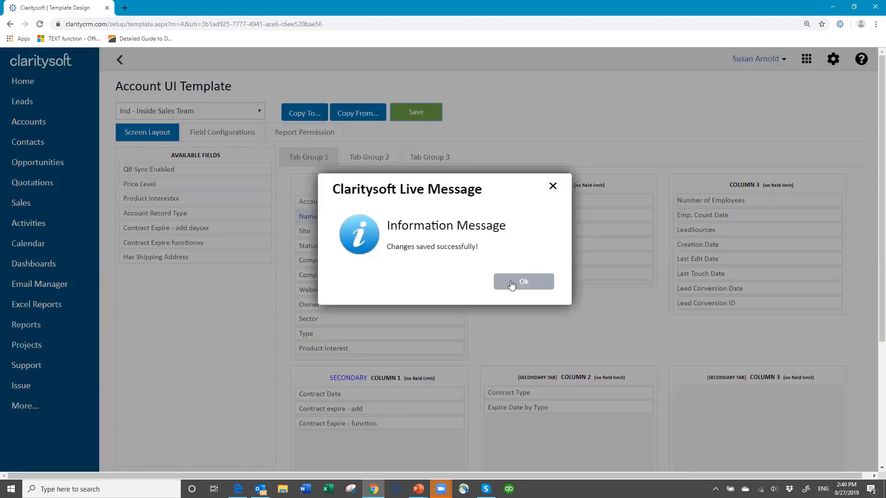
pyautogui.click(511, 284)
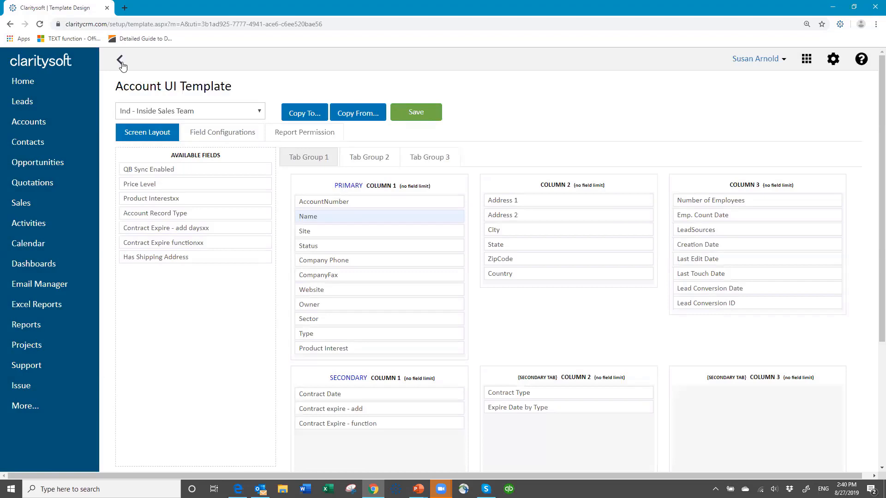
pyautogui.click(120, 61)
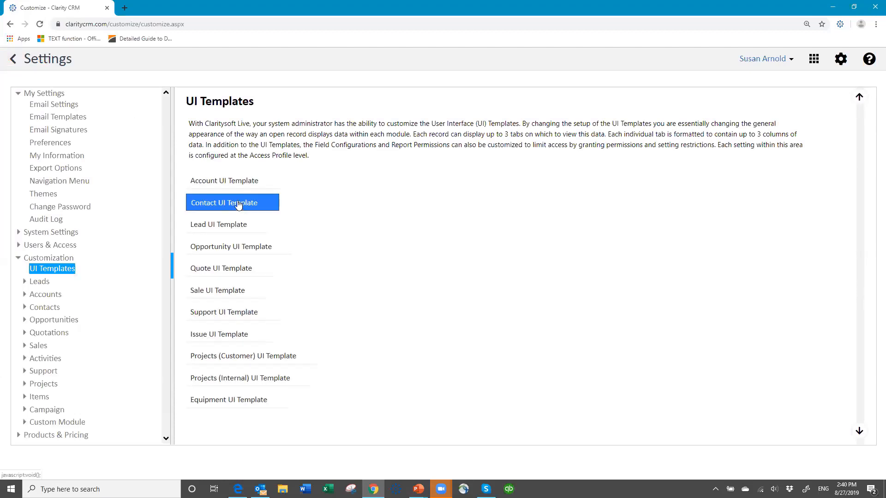
# Load the Ind - Inside Sales Team profile's layout in the Contact UI Template.
pyautogui.click(238, 204)
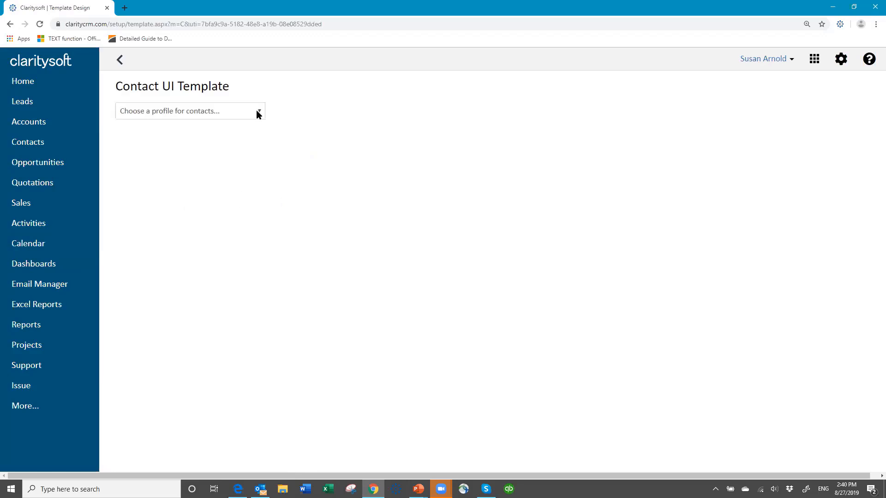
pyautogui.click(256, 113)
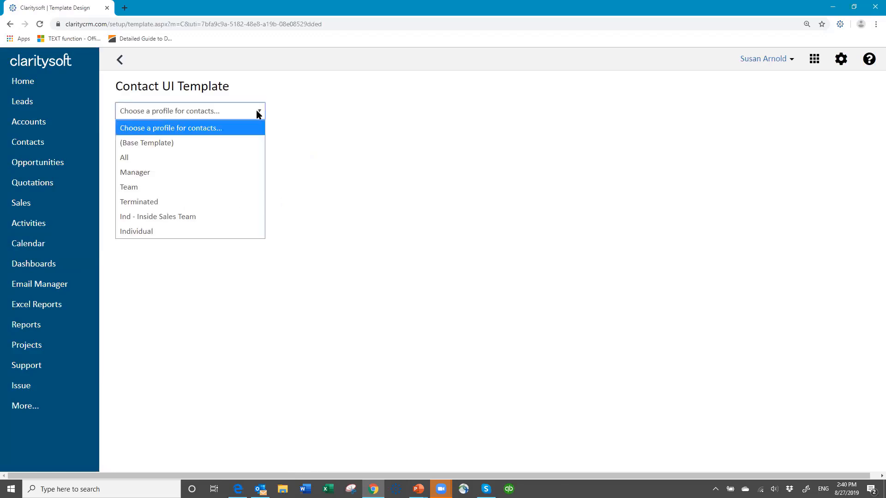
pyautogui.click(185, 217)
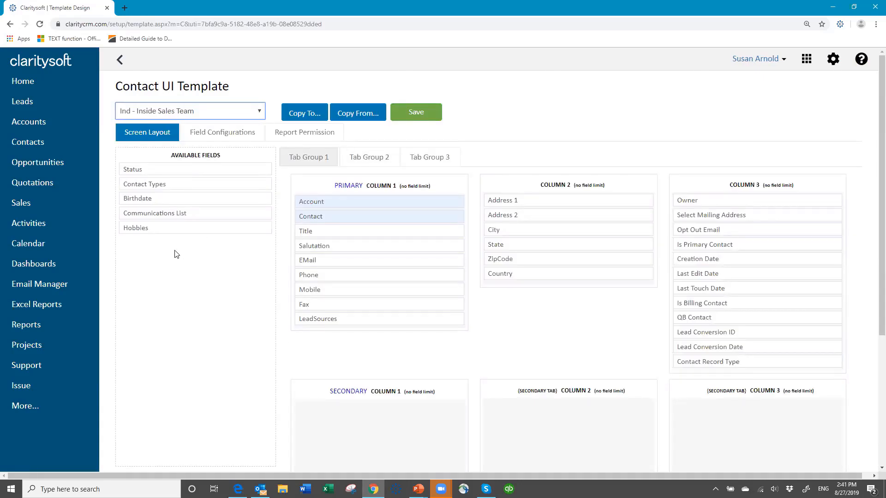
# Copy the All profile's layout into the Ind - Inside Sales Team contact template.
pyautogui.click(259, 132)
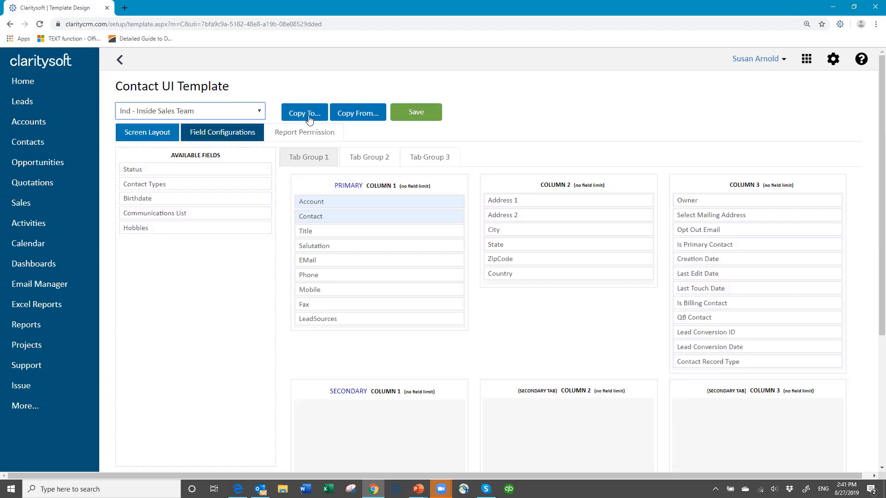
pyautogui.click(350, 116)
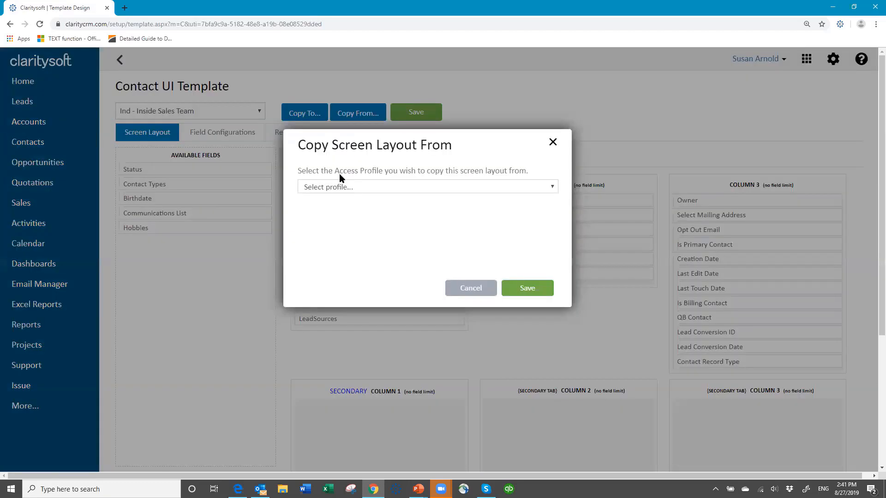
pyautogui.click(339, 186)
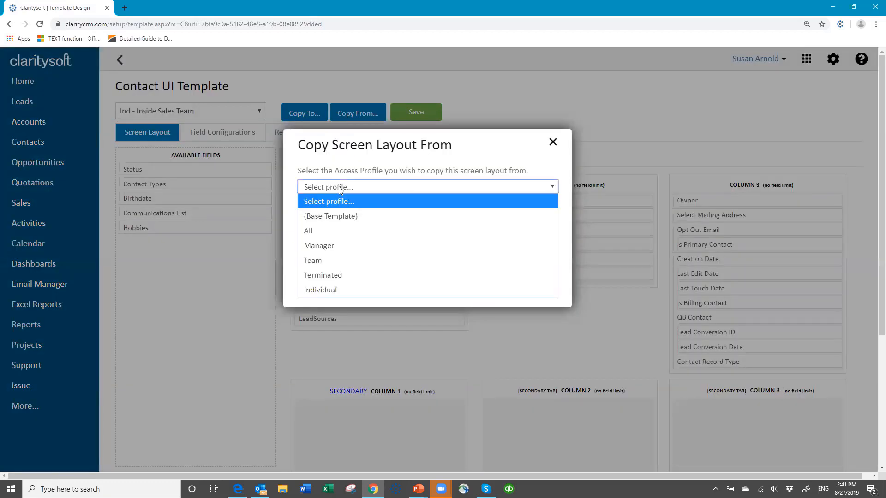
pyautogui.click(341, 231)
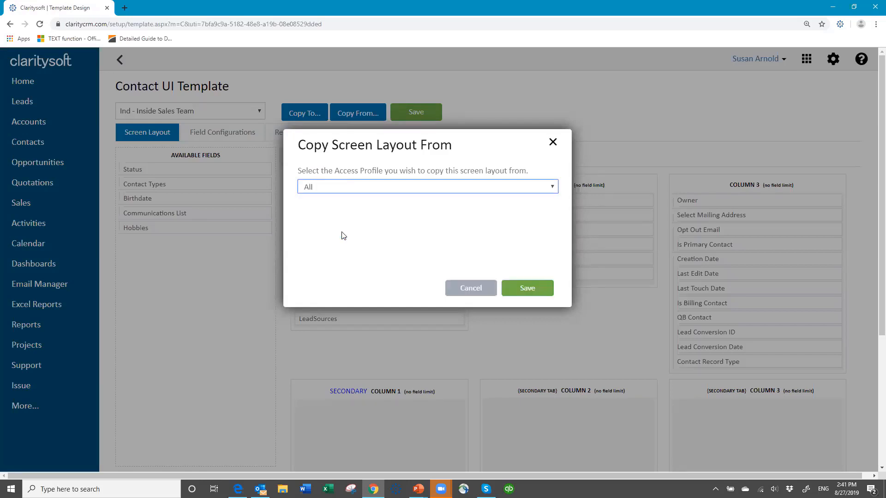
pyautogui.click(536, 289)
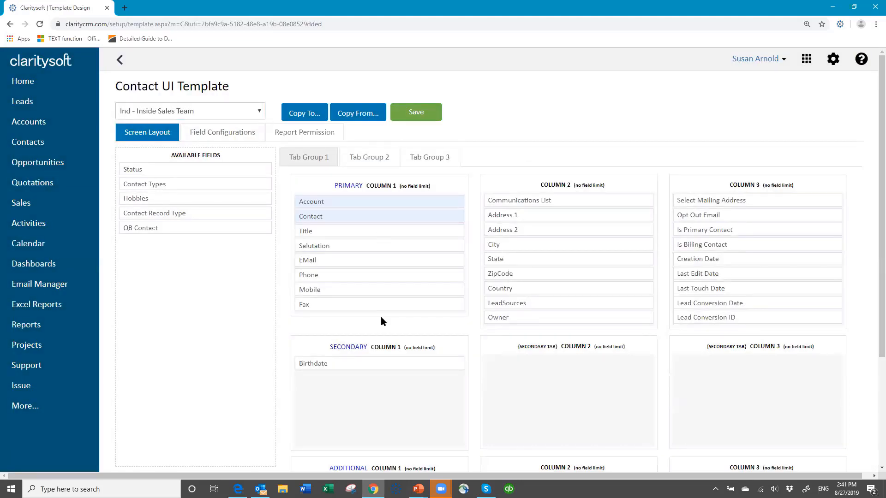
# Save the updated contact template and go back to the UI Templates list.
pyautogui.click(413, 111)
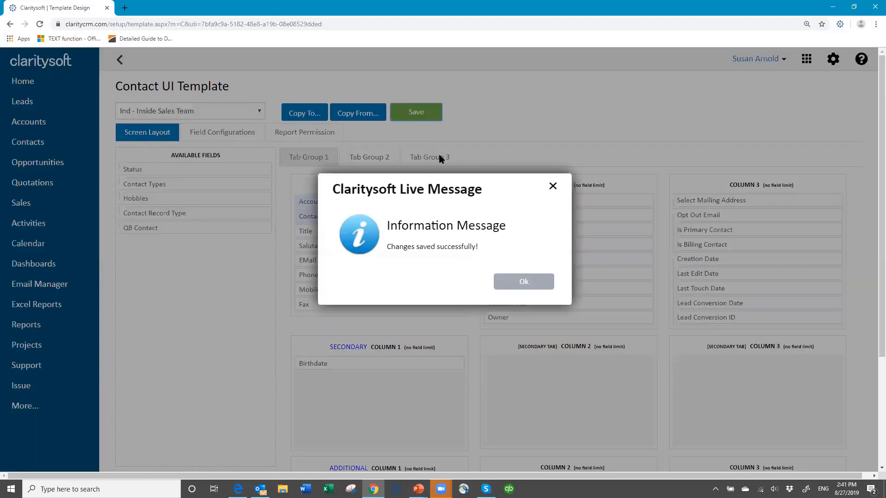
pyautogui.click(524, 280)
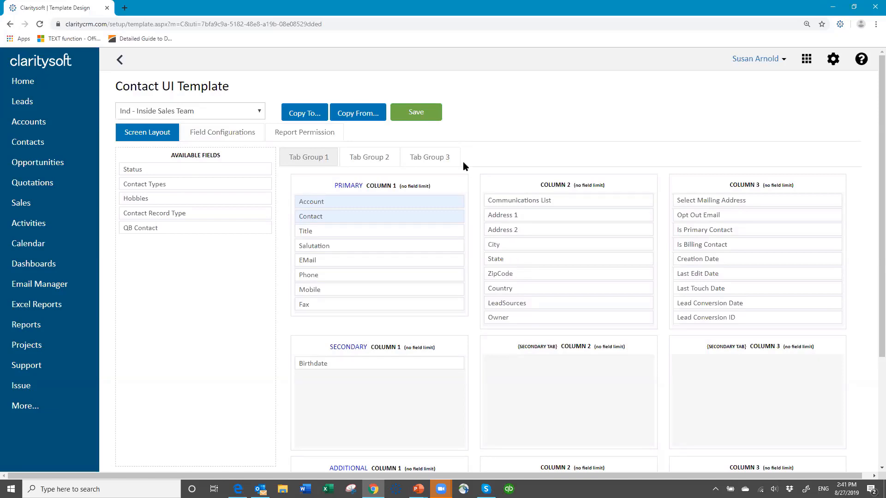
pyautogui.click(119, 62)
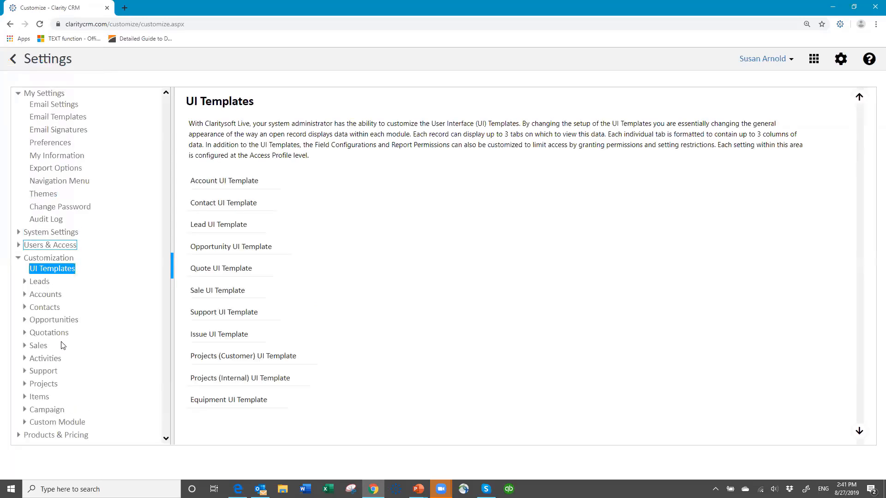
# Set the second user's Profile from Individual to 'Ind - Inside Sales Team' and save.
pyautogui.click(58, 247)
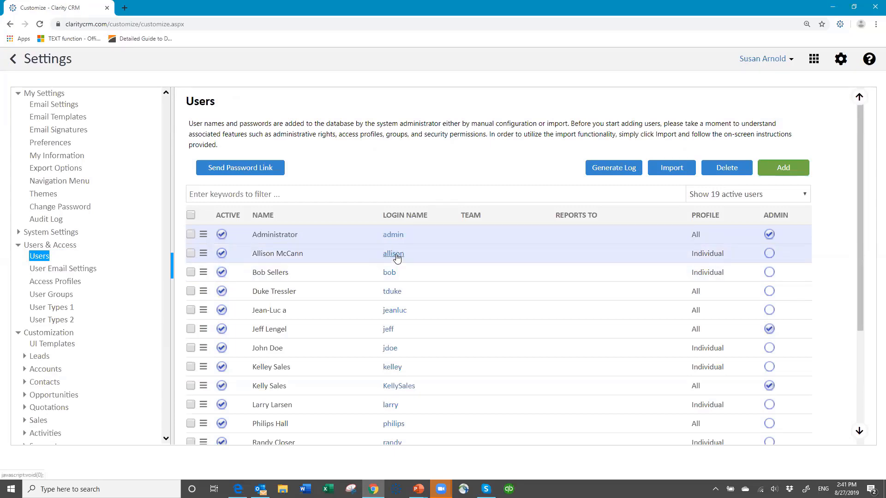
pyautogui.scroll(-1, 396, 254)
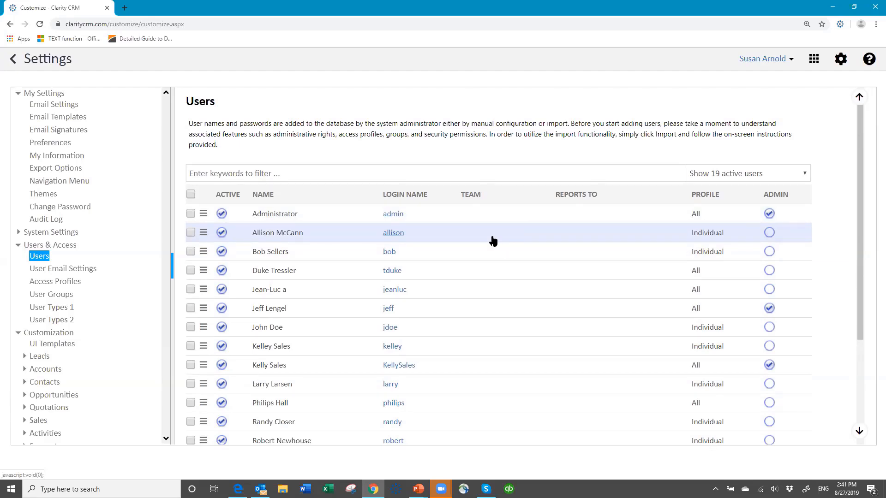
pyautogui.click(393, 232)
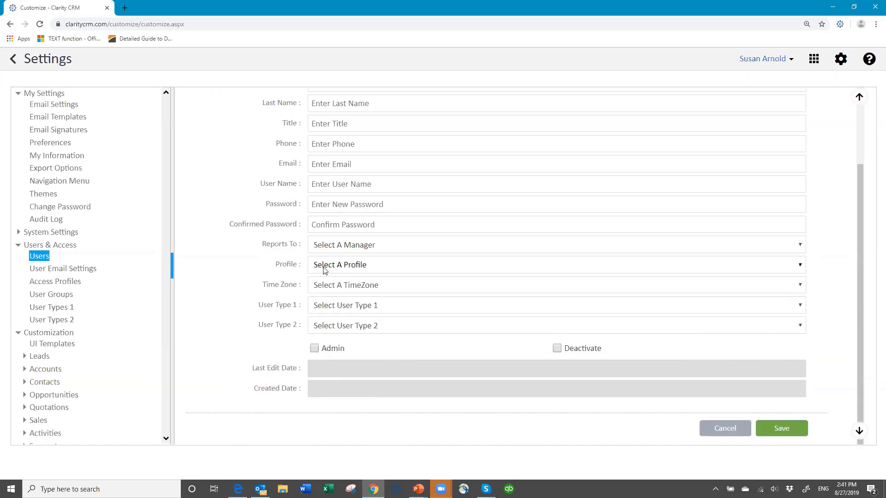
pyautogui.scroll(3, 509, 186)
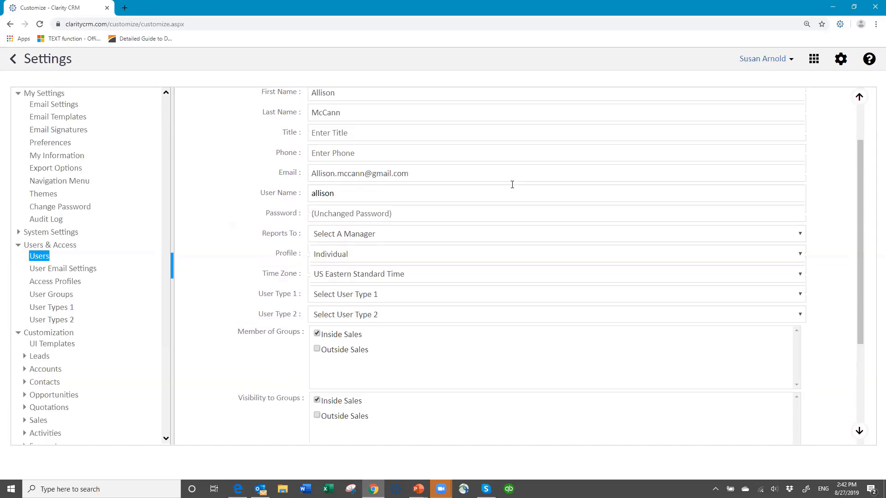
pyautogui.scroll(-4, 503, 194)
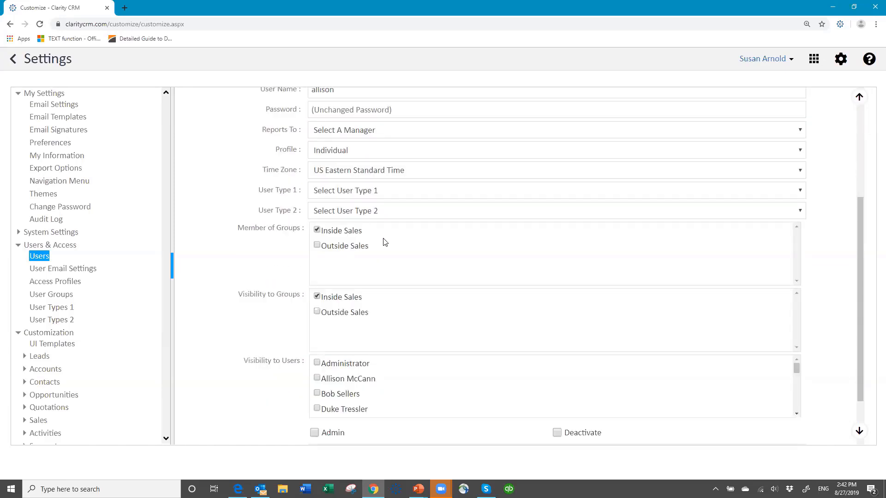
pyautogui.click(407, 154)
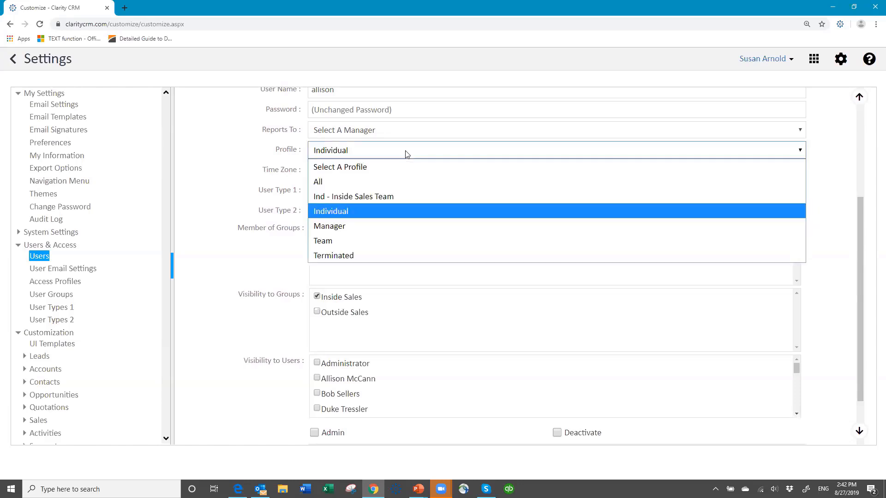
pyautogui.click(391, 196)
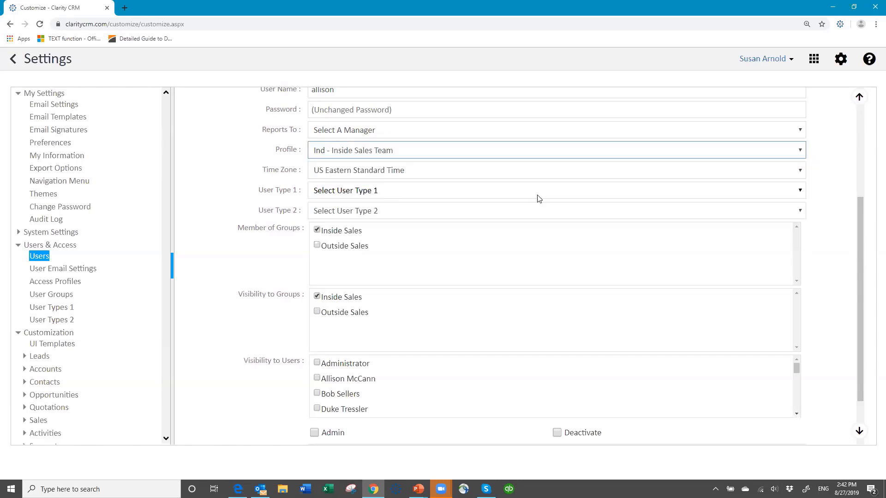
pyautogui.scroll(-1, 642, 218)
pyautogui.scroll(-1, 643, 218)
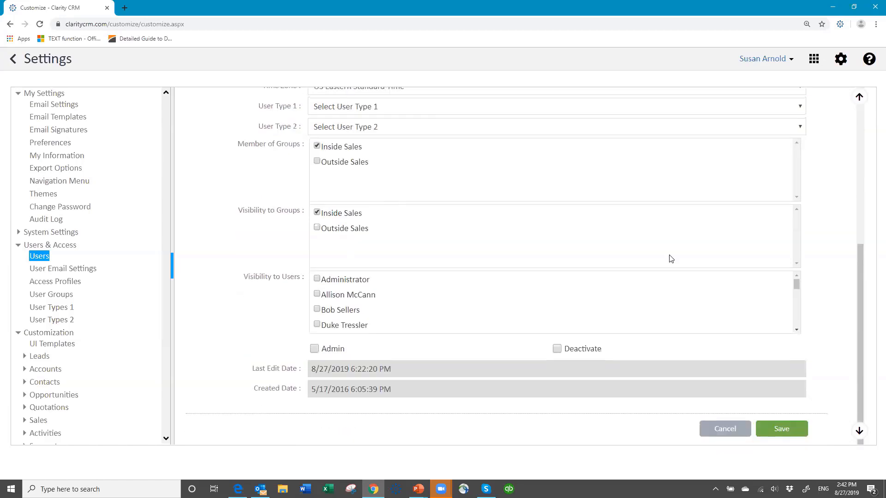
pyautogui.click(787, 432)
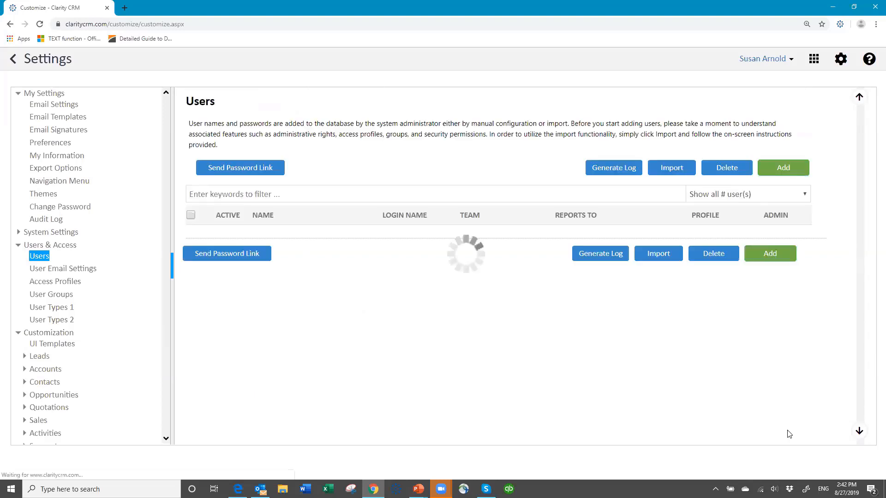
# Log out and sign back in with the reassigned user's username and password.
pyautogui.click(786, 60)
pyautogui.click(734, 125)
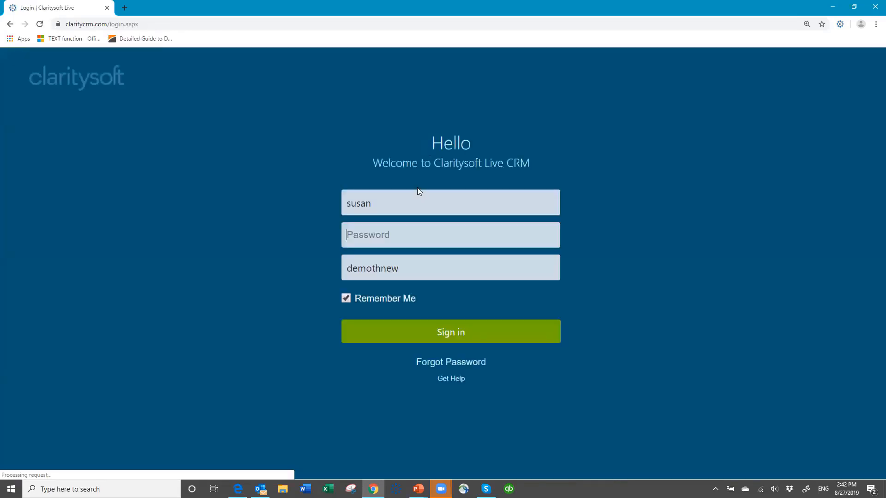
pyautogui.press('BackSpace')
pyautogui.press('BackSpace')
pyautogui.press('BackSpace')
pyautogui.press('BackSpace')
pyautogui.press('BackSpace')
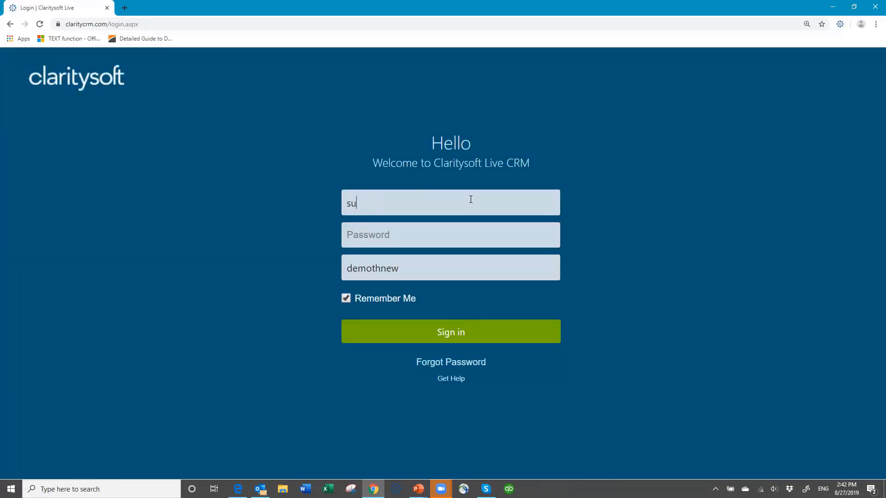
pyautogui.write('allison••')
pyautogui.press('Return')
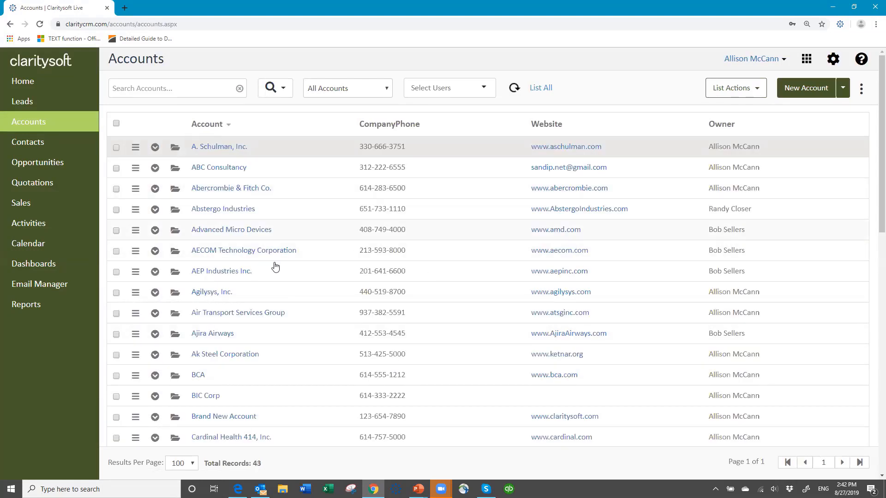
# Open the Advanced Micro Devices account, view its contacts, and cancel a new contact form.
pyautogui.click(217, 230)
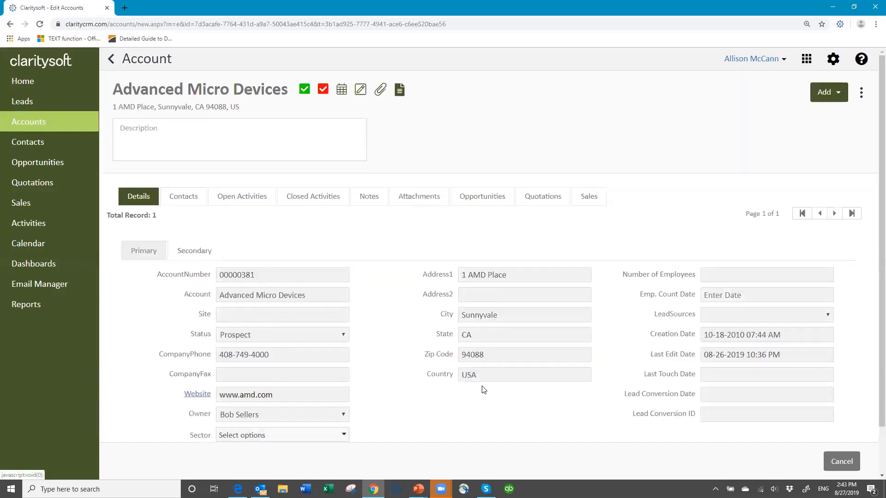
pyautogui.scroll(-1, 521, 386)
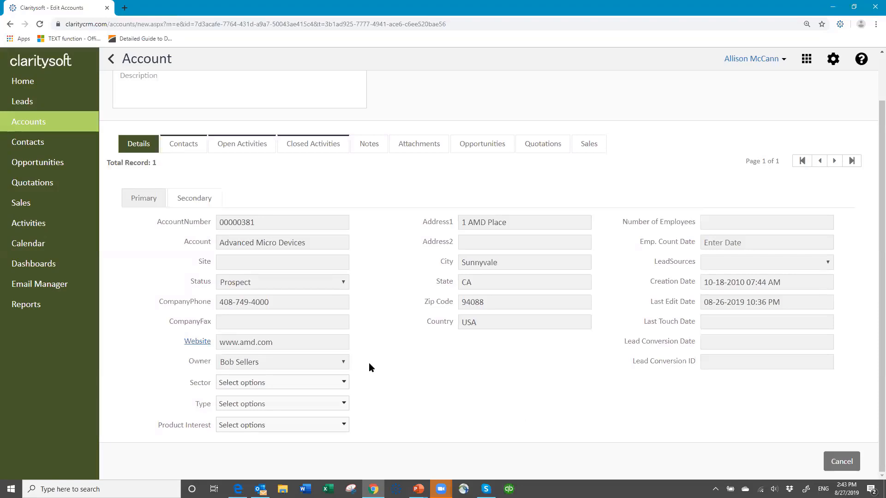
pyautogui.click(183, 145)
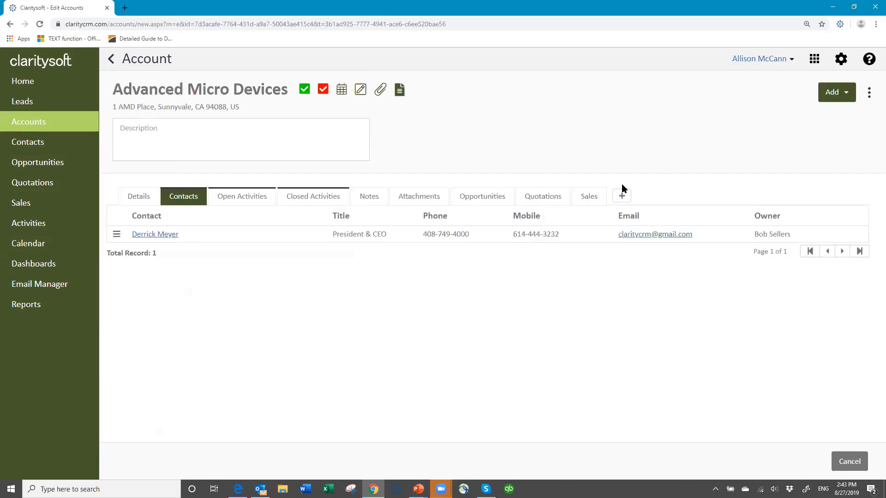
pyautogui.click(623, 196)
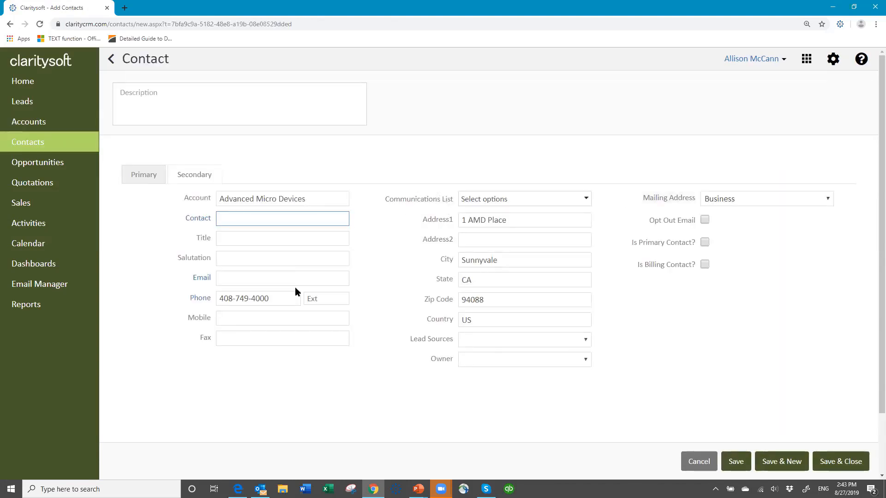
pyautogui.click(697, 463)
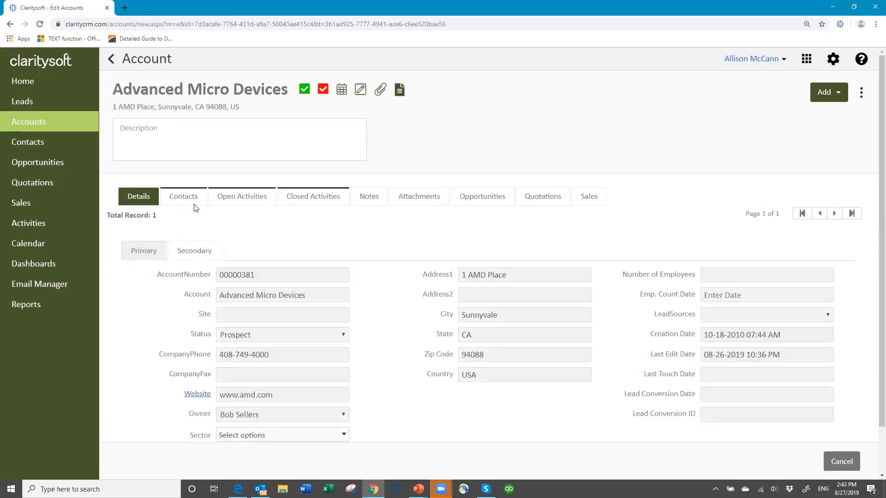
# Open the account's linked contact from the Contacts tab, then cancel back to the Accounts list.
pyautogui.click(183, 198)
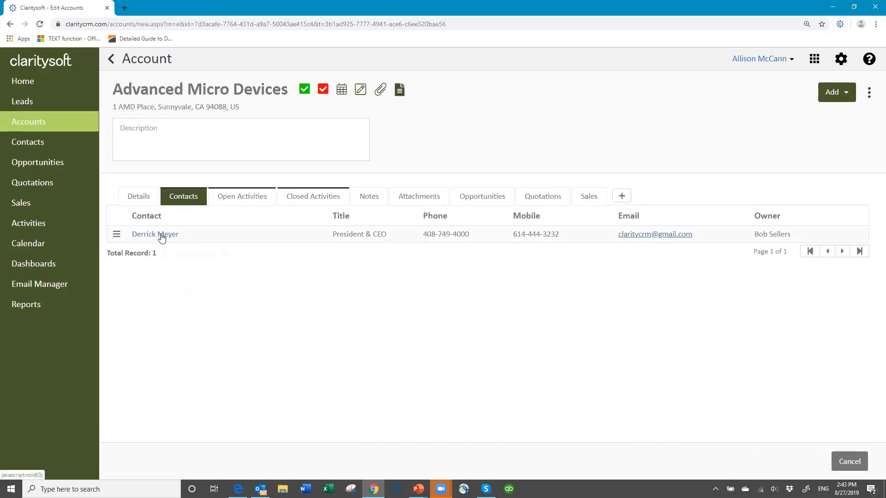
pyautogui.click(161, 235)
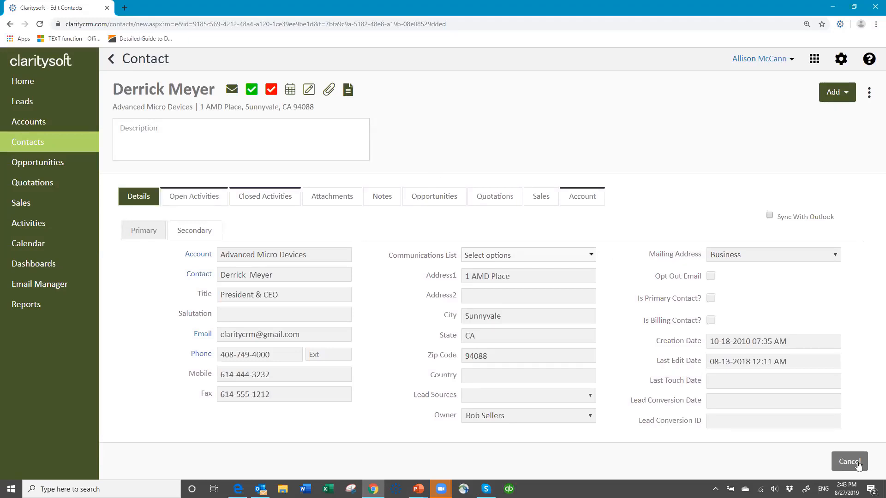
pyautogui.click(282, 203)
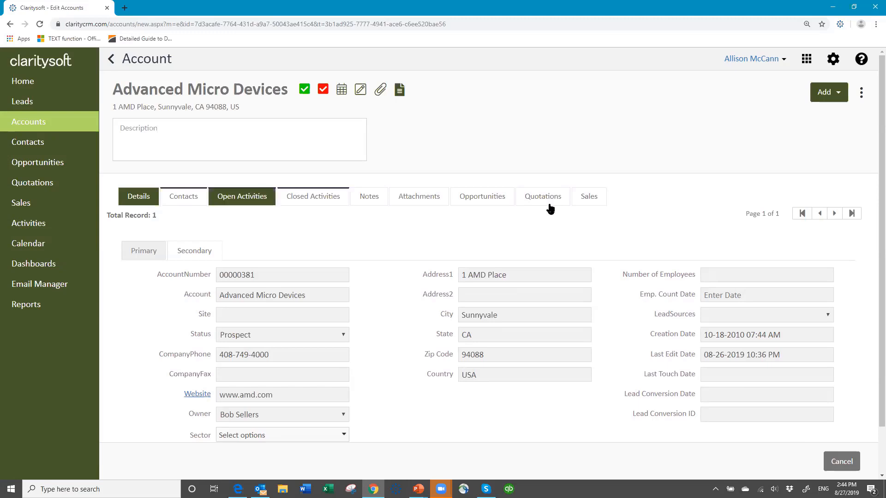
pyautogui.click(848, 463)
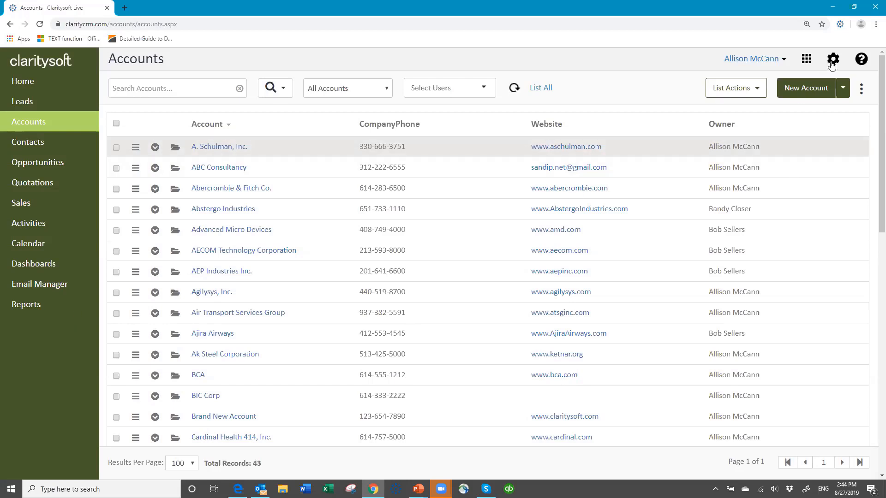
# Log out and sign in as a different user, replacing the username and entering their password.
pyautogui.click(784, 59)
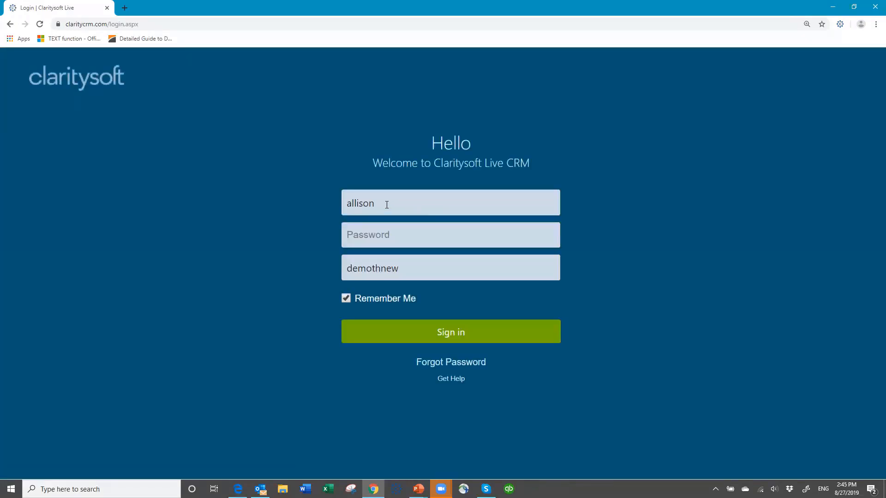
pyautogui.moveTo(387, 204); pyautogui.dragTo(286, 211)
pyautogui.write('susan')
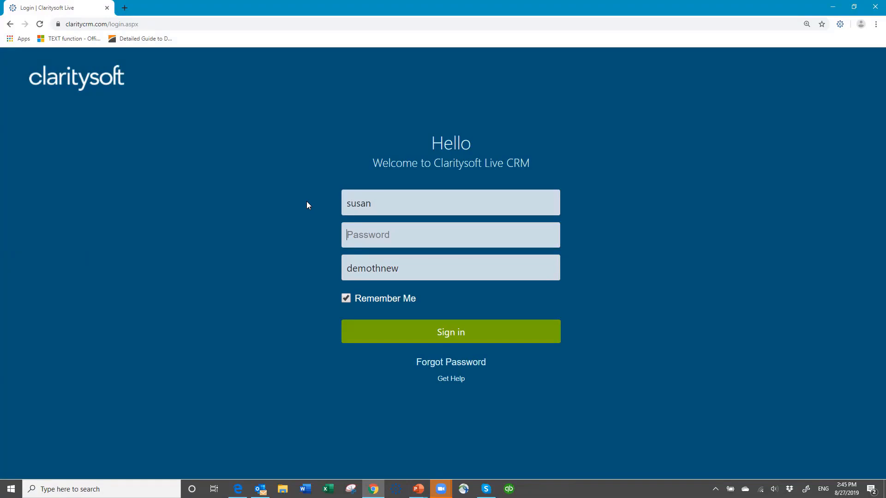
pyautogui.press('Tab')
pyautogui.write('•••••••')
pyautogui.press('Return')
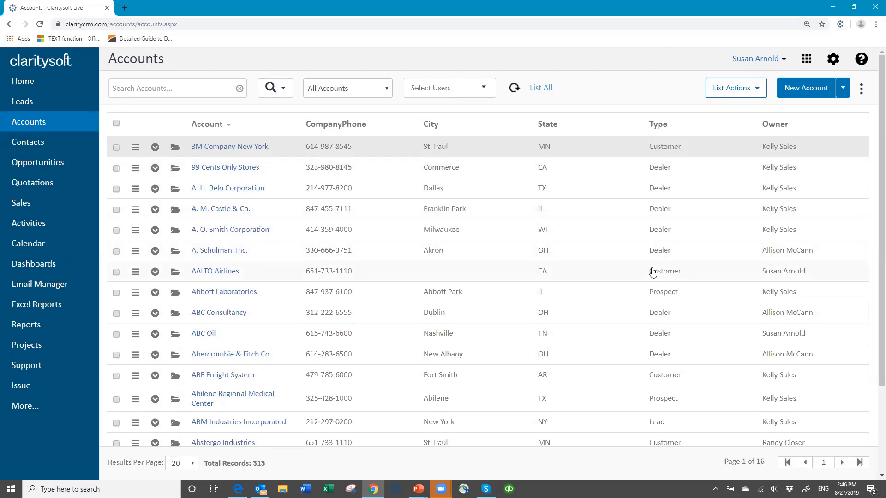
# Open the 3M Company-New York account and review its Secondary, then Primary, fields.
pyautogui.click(175, 147)
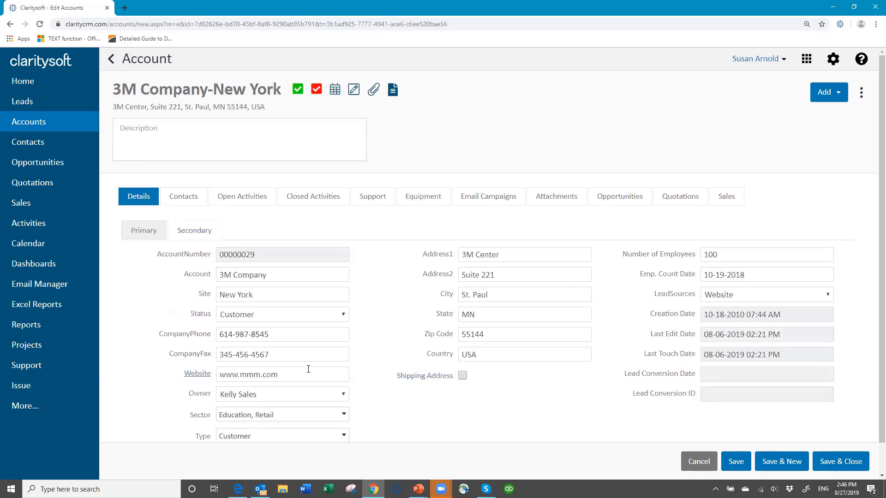
pyautogui.scroll(-1, 350, 416)
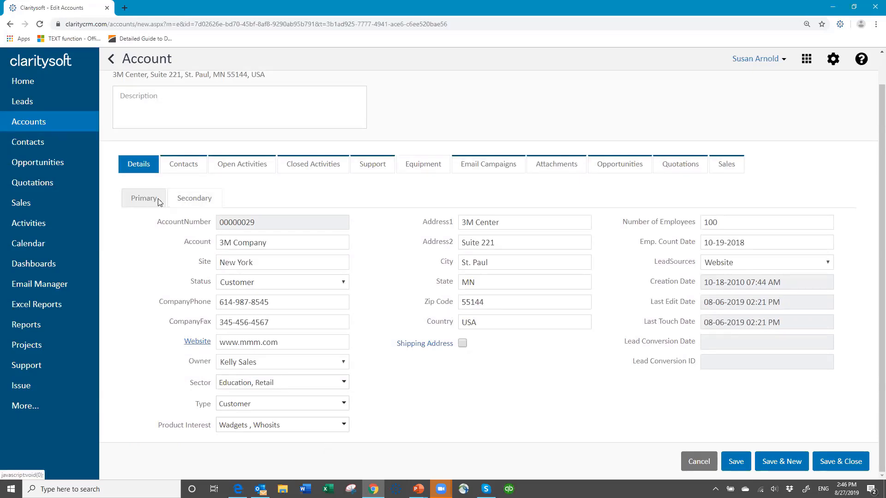
pyautogui.click(199, 199)
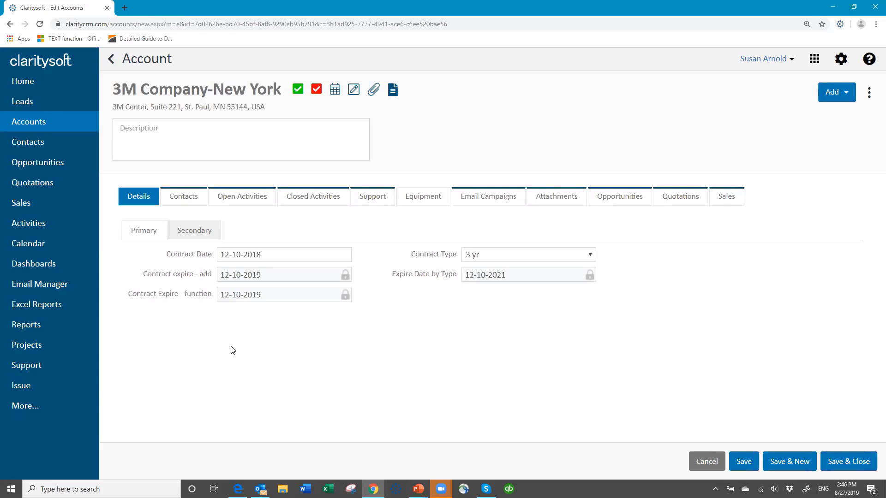
pyautogui.click(140, 234)
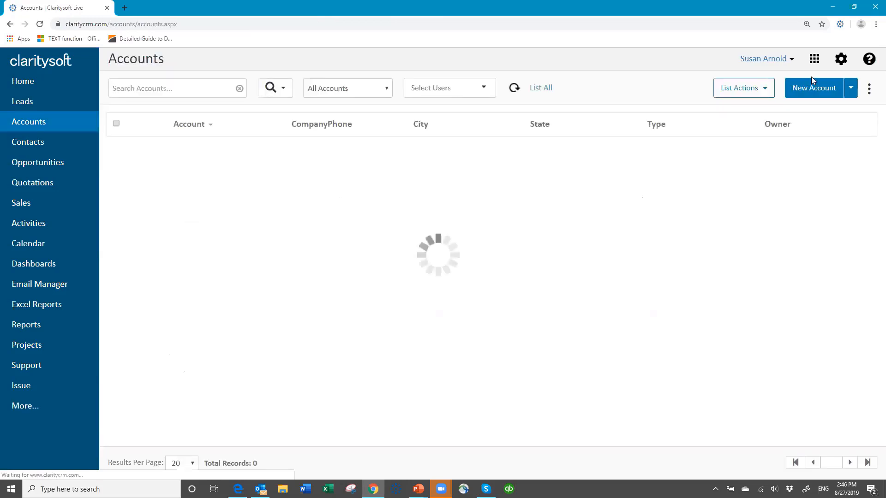
# In Settings, expand Customization > Accounts to reach the Account Custom Fields list.
pyautogui.click(831, 63)
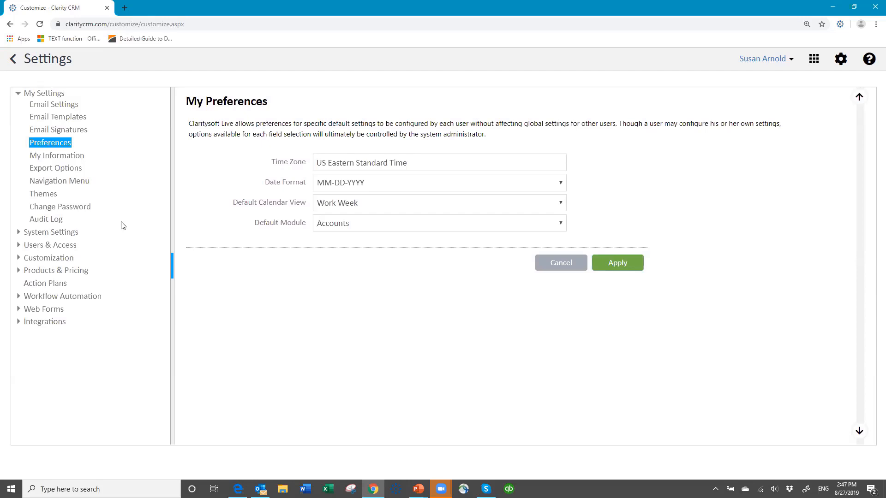
pyautogui.click(18, 258)
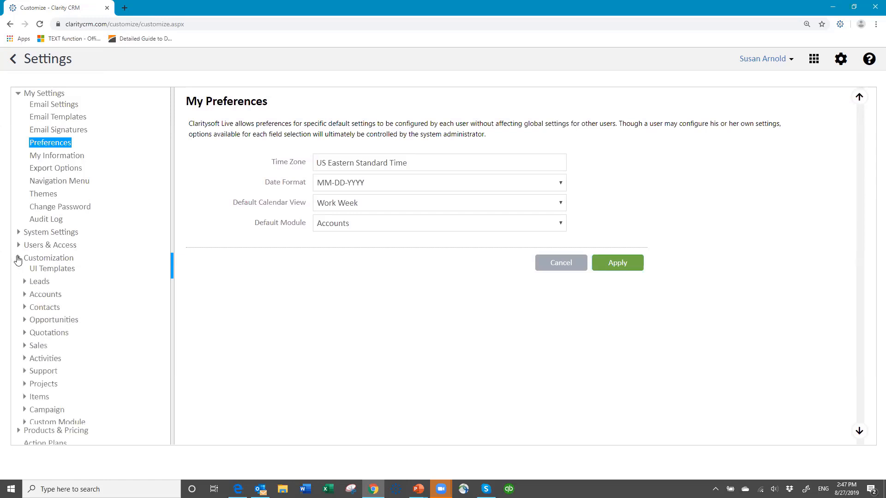
pyautogui.click(54, 299)
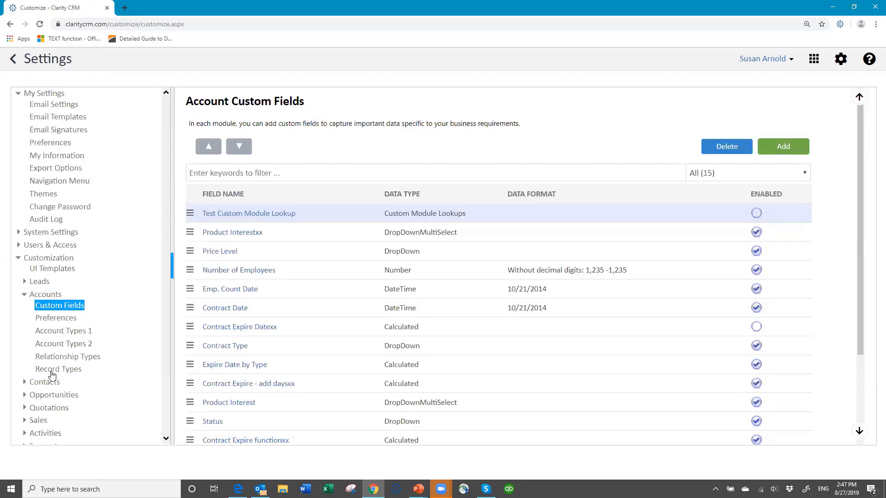
# Add a new account record type named 'Dealer' under Accounts Record Types.
pyautogui.click(65, 372)
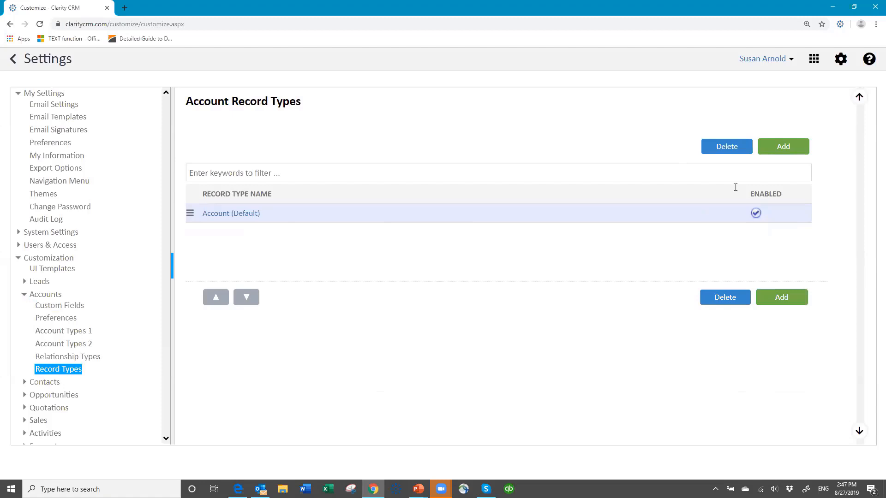
pyautogui.click(782, 147)
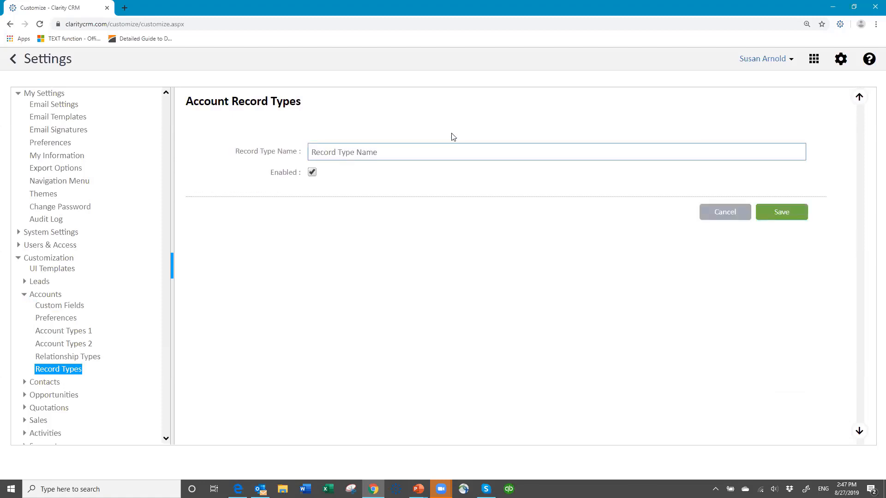
pyautogui.write('Dealer')
pyautogui.click(783, 217)
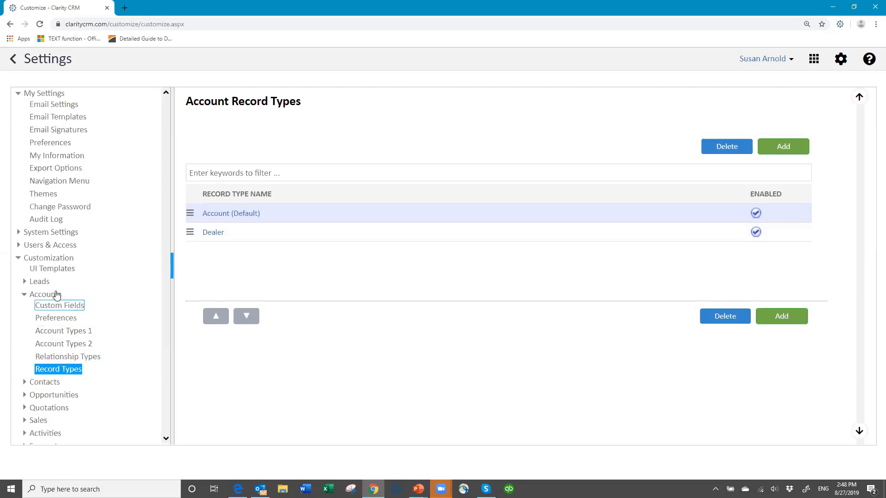
# Load the Account (Dealer) UI Template for the All profile and save its layout.
pyautogui.click(52, 272)
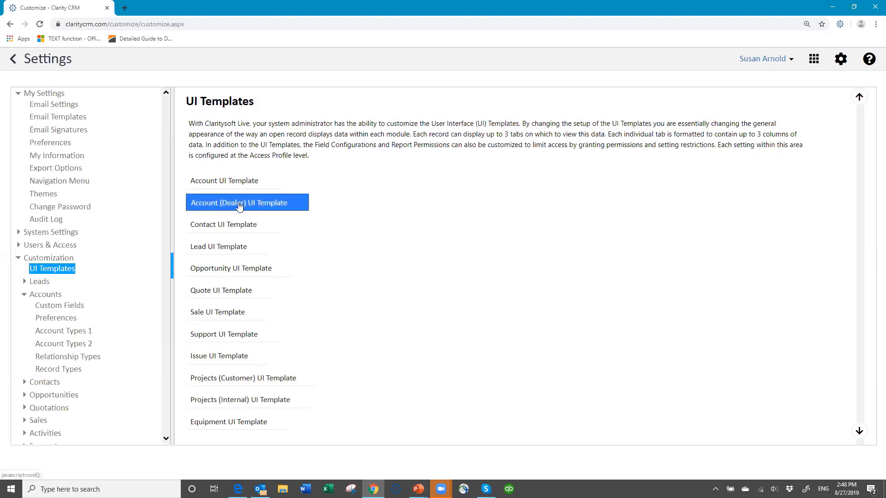
pyautogui.click(238, 206)
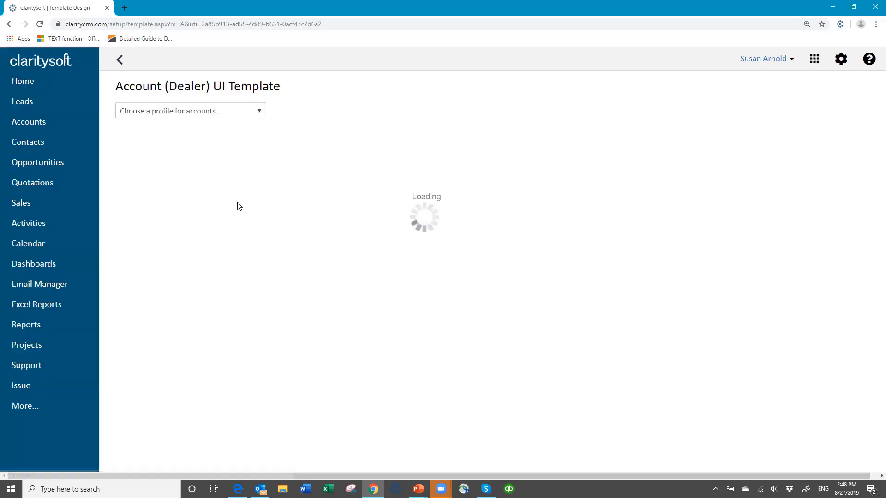
pyautogui.click(261, 112)
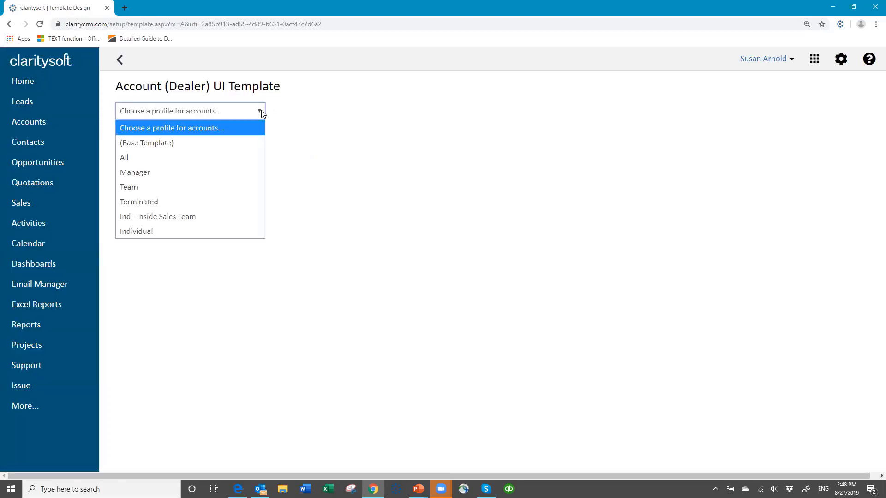
pyautogui.click(208, 156)
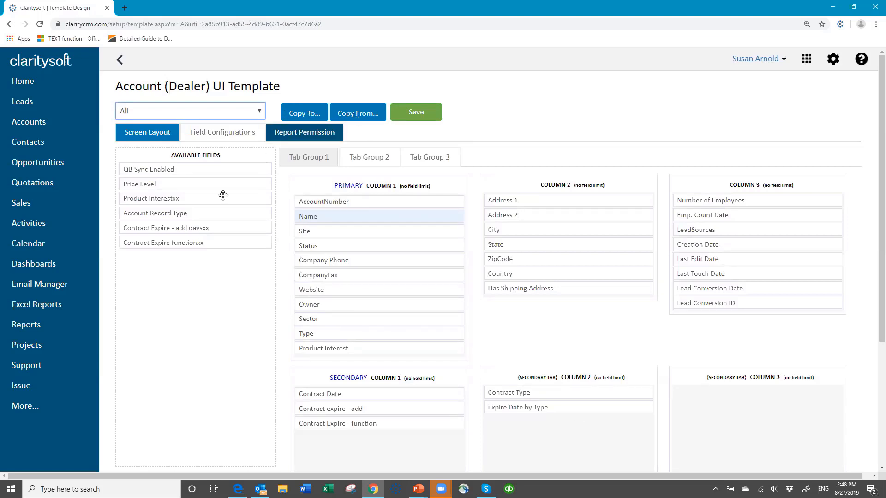
pyautogui.click(413, 113)
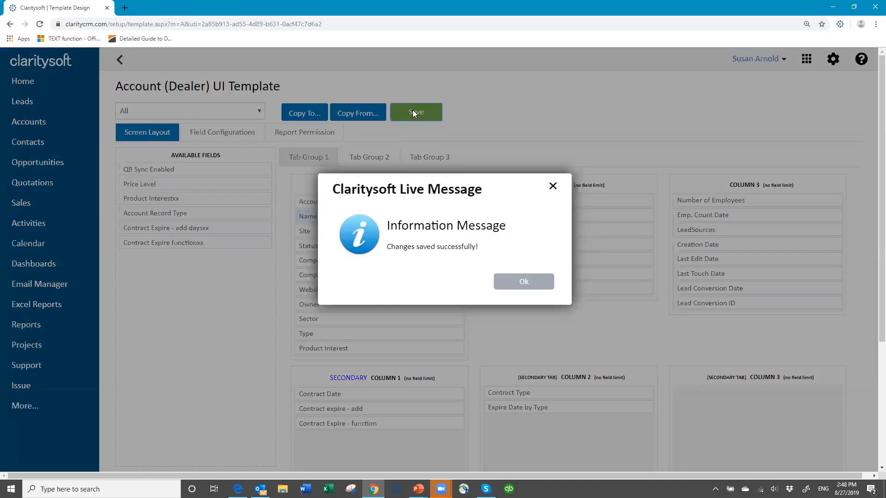
pyautogui.click(517, 277)
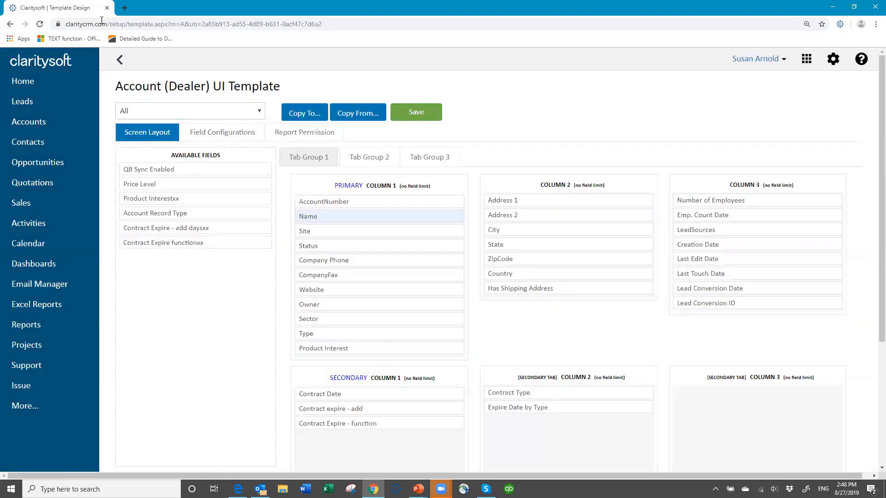
pyautogui.click(119, 64)
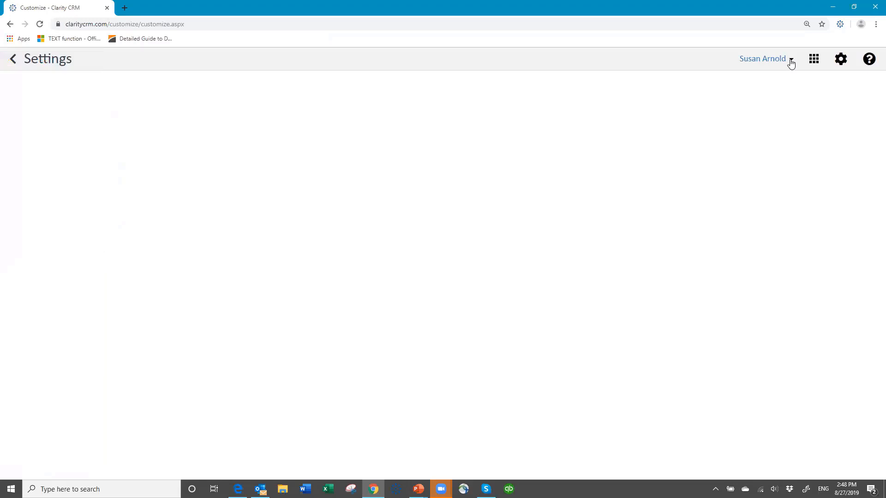
# Log out, then sign back in with the account password to reach the Accounts list.
pyautogui.click(790, 62)
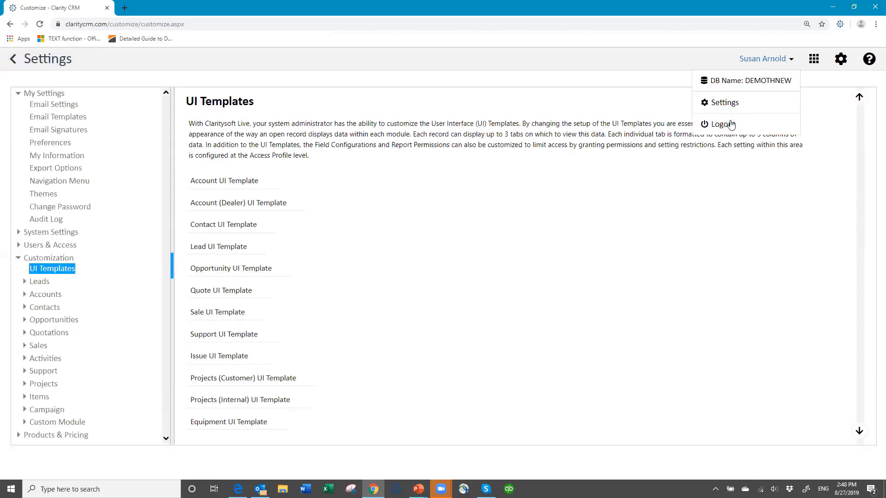
pyautogui.click(727, 124)
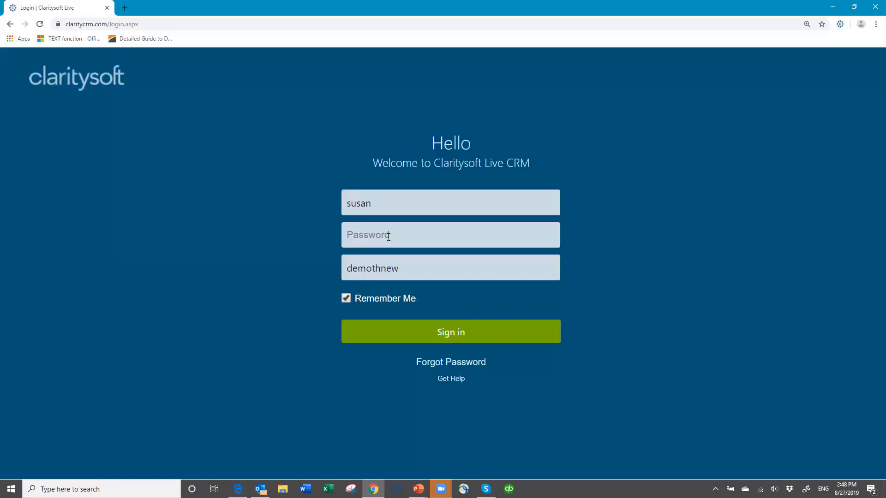
pyautogui.click(390, 238)
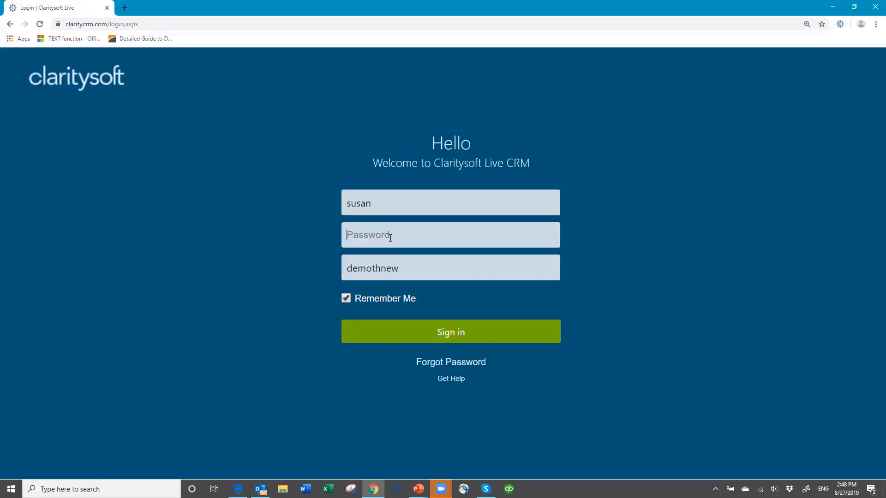
pyautogui.write('•••••••')
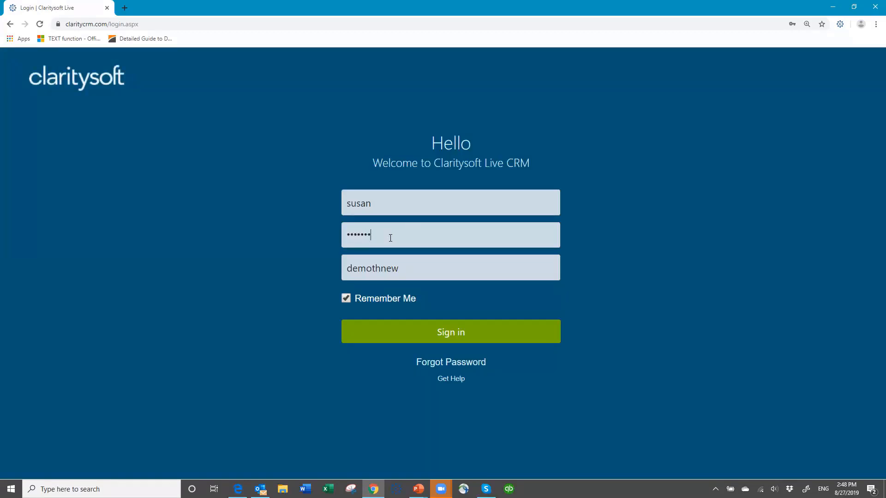
pyautogui.press('Return')
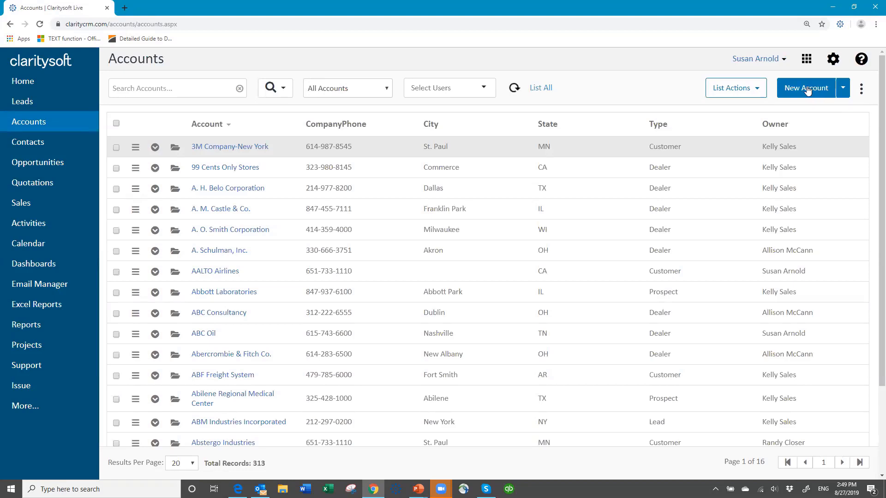
pyautogui.click(807, 90)
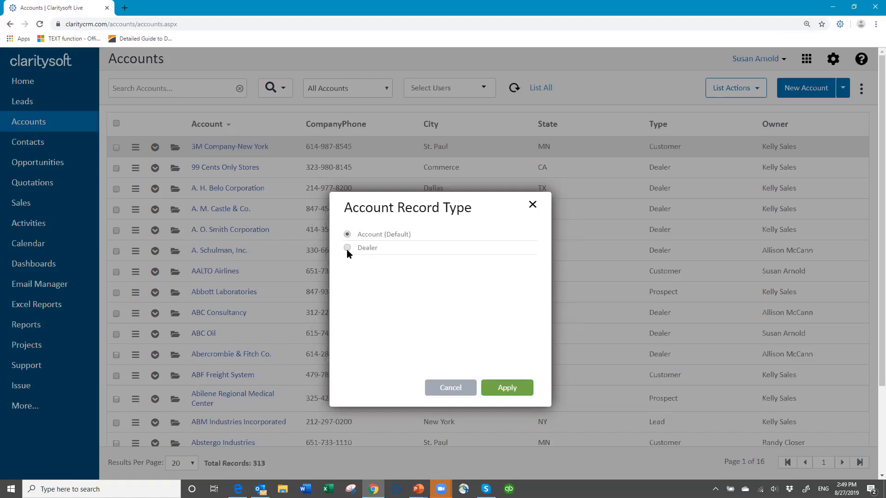
pyautogui.click(506, 388)
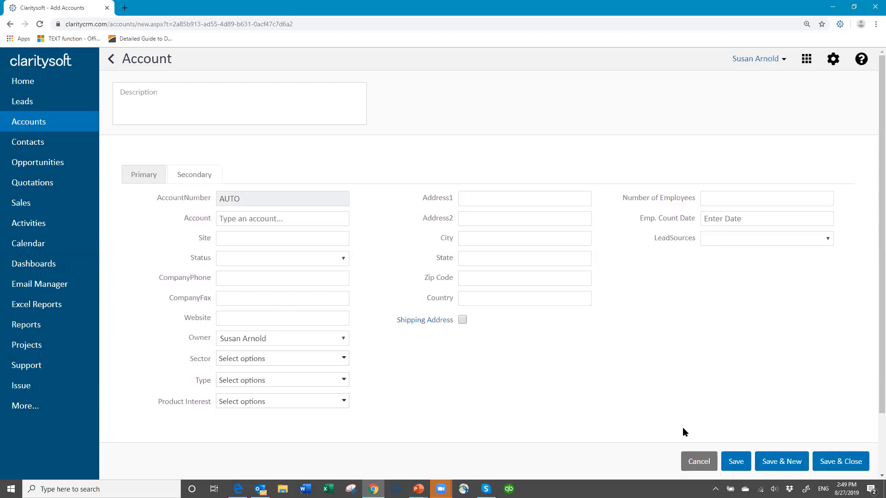
pyautogui.click(699, 463)
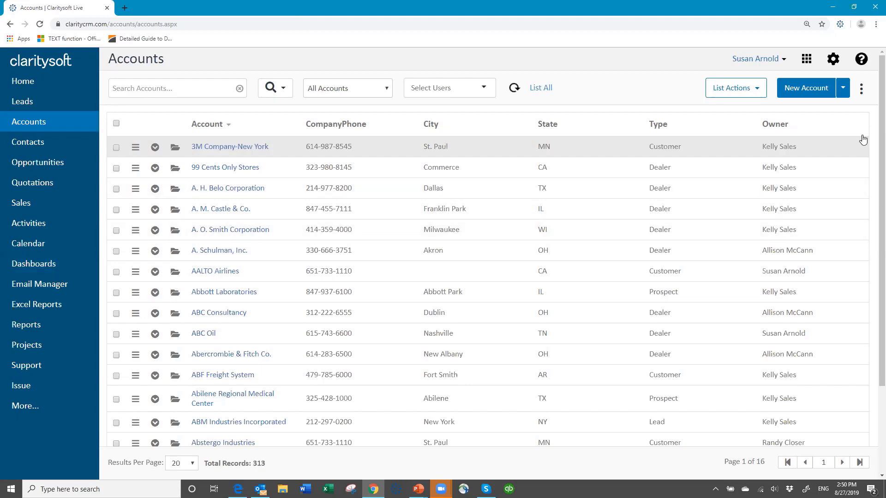
# In Settings > Users, set the inside-sales user's User Type 1 to Region A and save.
pyautogui.click(835, 60)
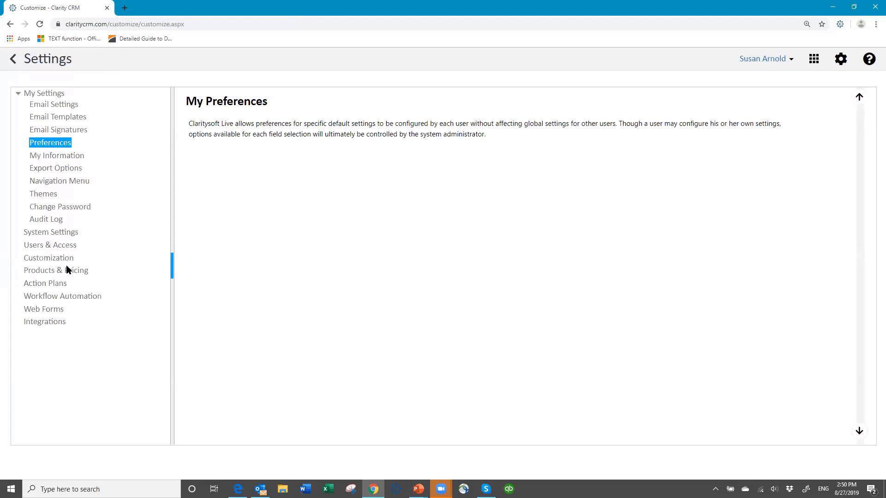
pyautogui.click(42, 247)
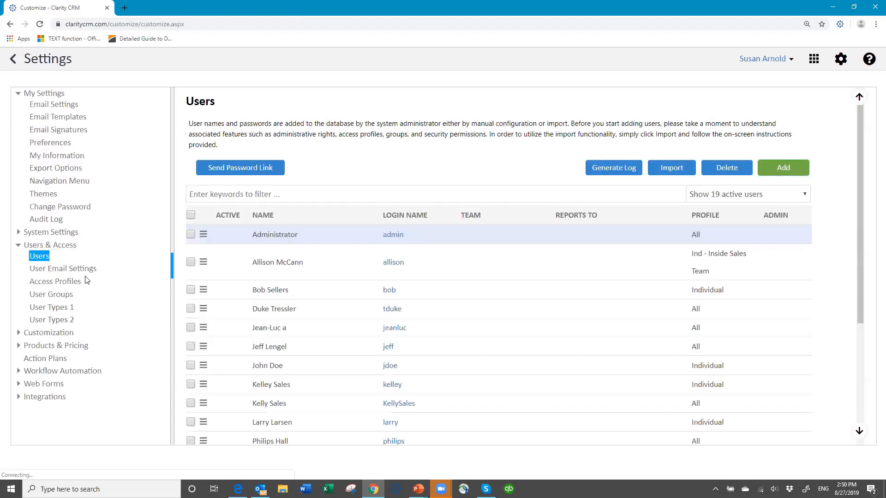
pyautogui.click(388, 256)
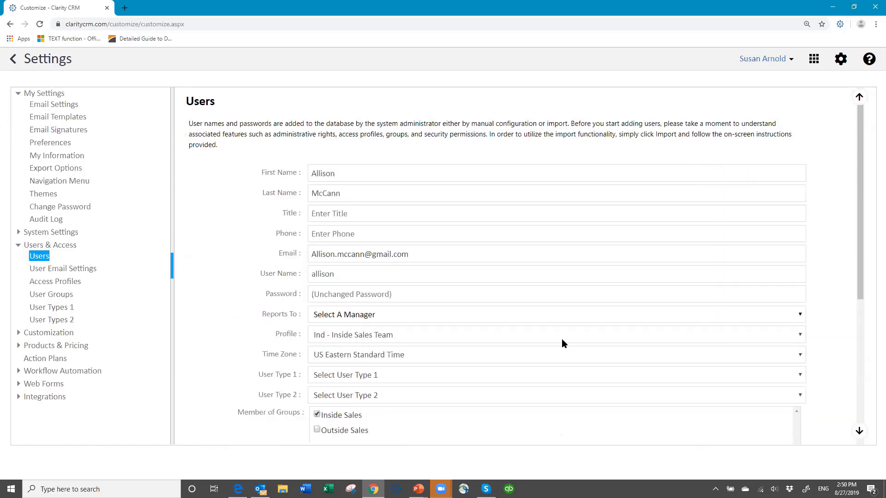
pyautogui.scroll(-1, 402, 352)
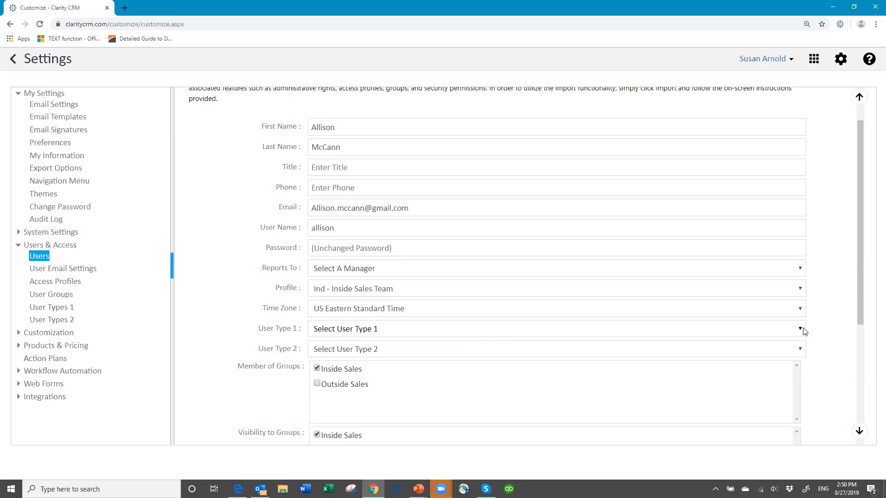
pyautogui.click(782, 329)
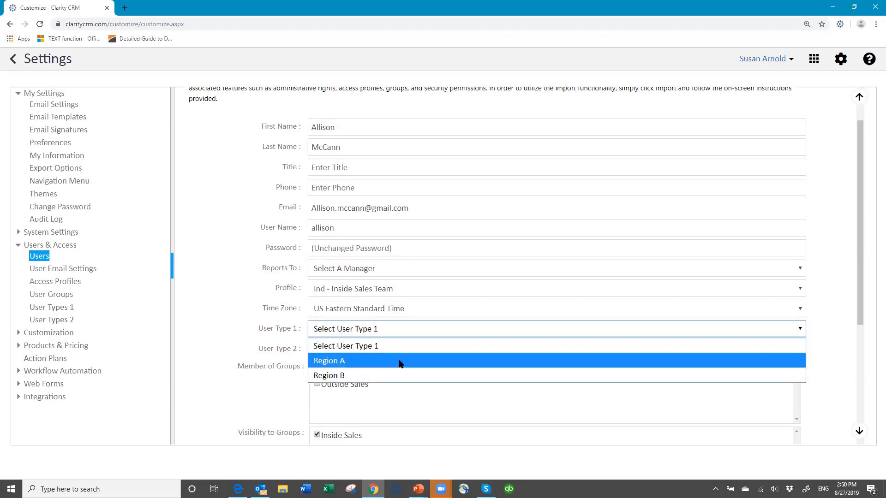
pyautogui.click(400, 362)
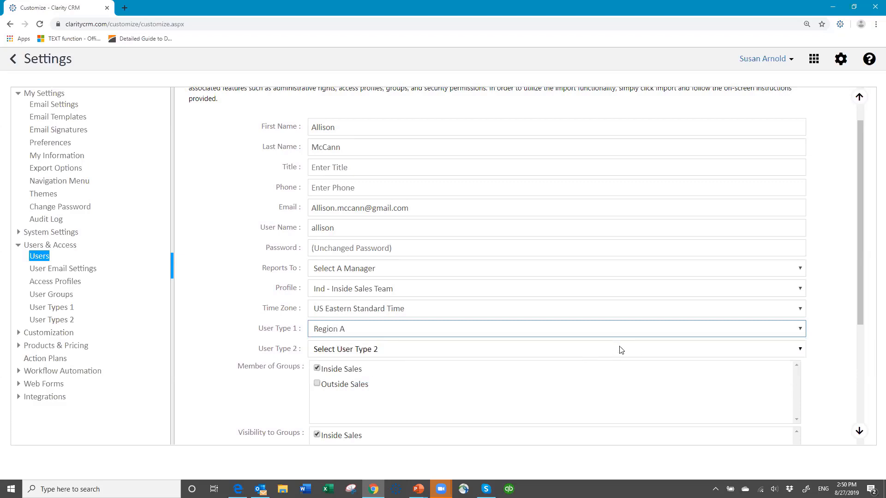
pyautogui.scroll(-5, 764, 443)
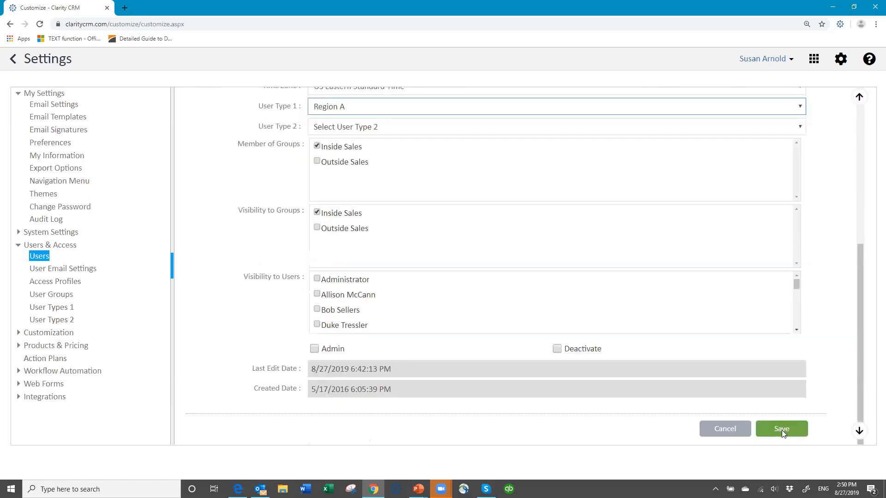
pyautogui.click(780, 430)
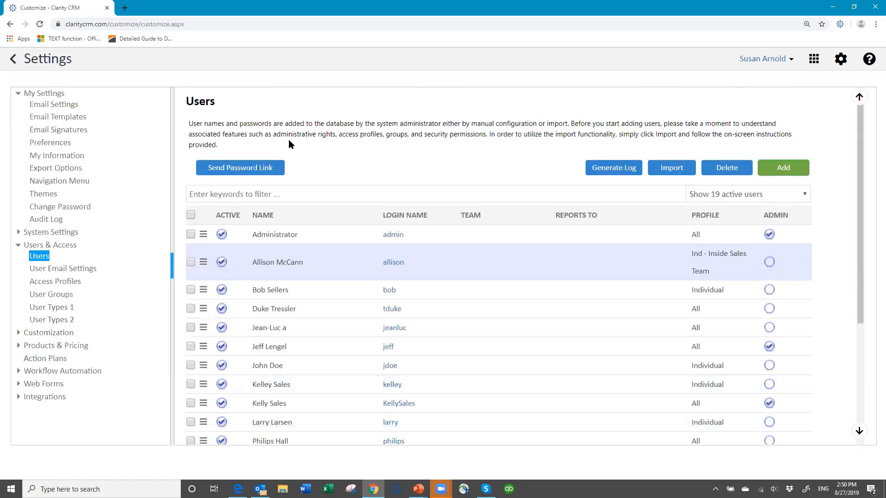
# Log out through the user menu and sign back in with the account password.
pyautogui.click(788, 59)
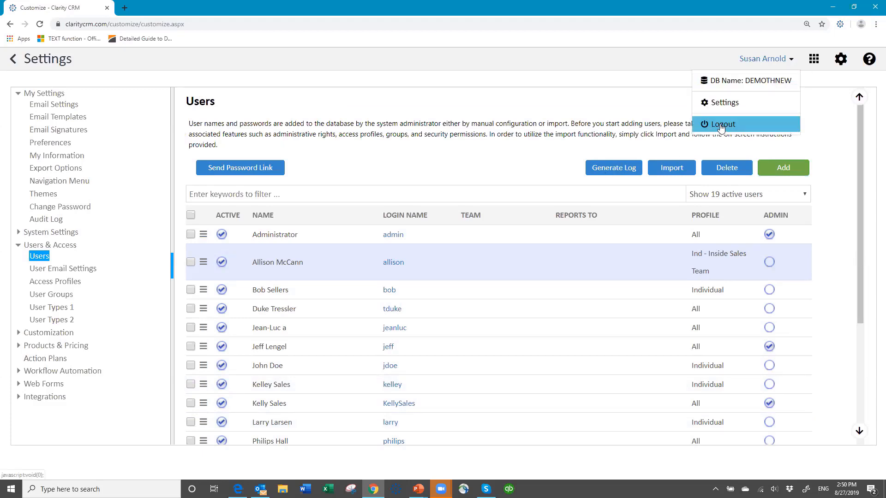
pyautogui.click(721, 126)
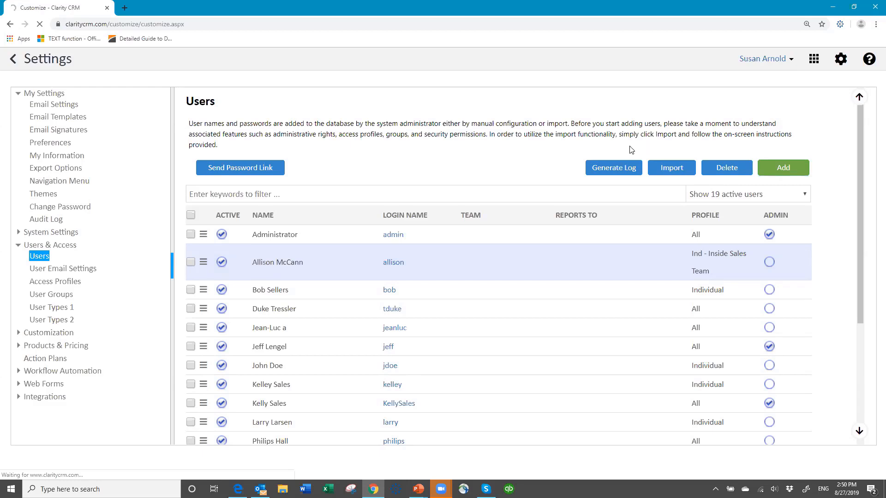
pyautogui.click(790, 61)
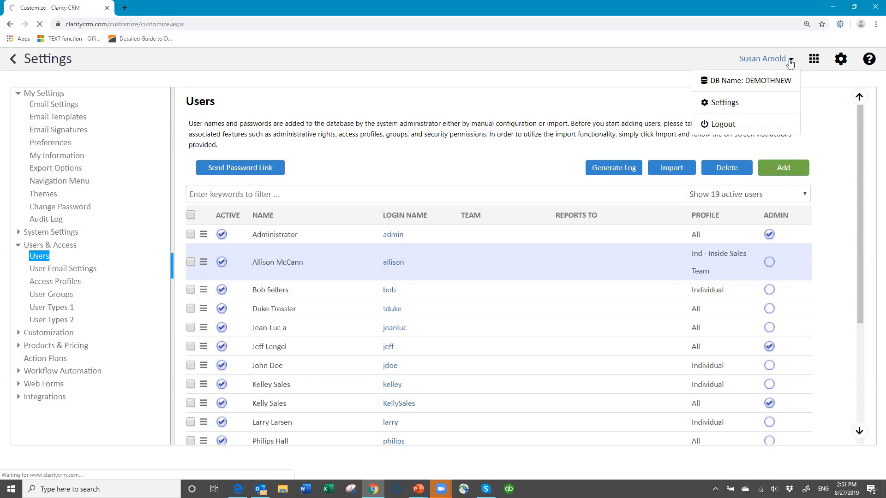
pyautogui.click(721, 125)
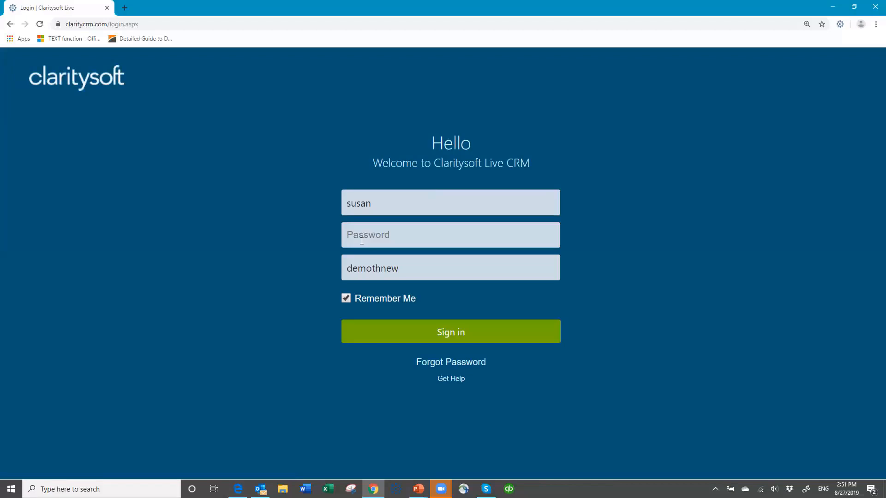
pyautogui.write('•••')
pyautogui.press('Return')
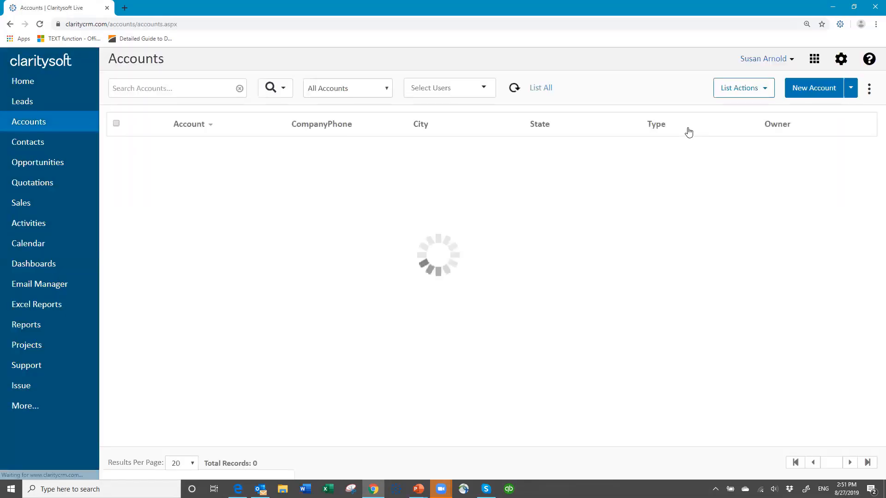
# In Column Settings, make UserType1 visible after CompanyPhone and show 100 results per page.
pyautogui.click(860, 89)
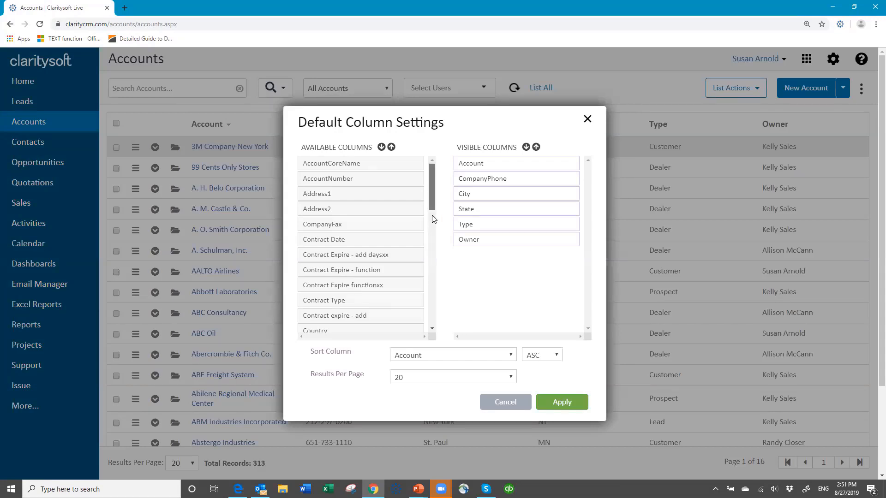
pyautogui.scroll(-1, 432, 234)
pyautogui.scroll(-5, 433, 234)
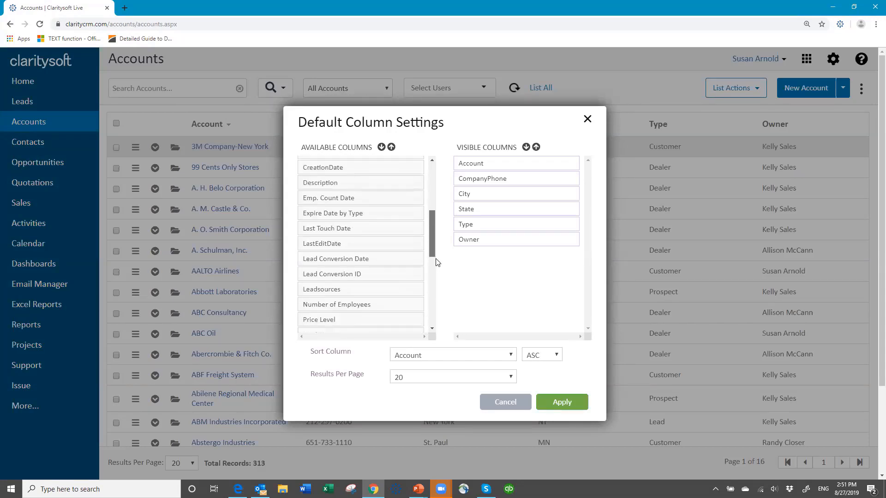
pyautogui.scroll(-5, 439, 275)
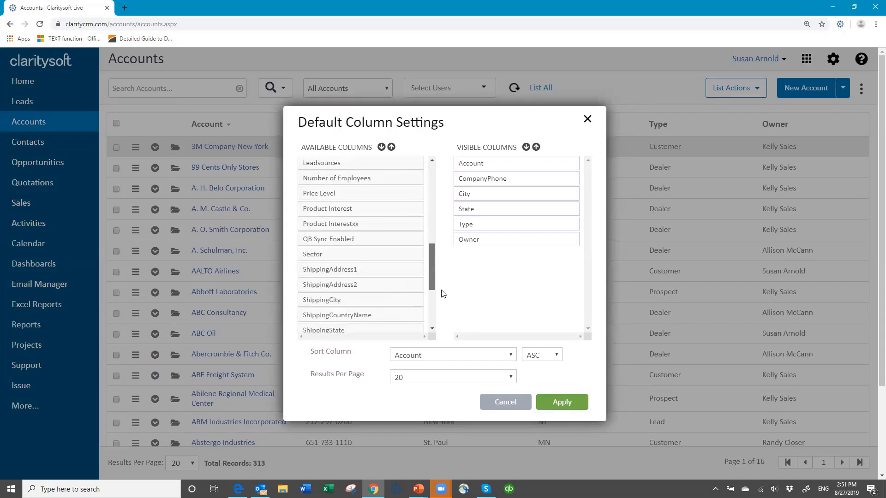
pyautogui.scroll(5, 446, 291)
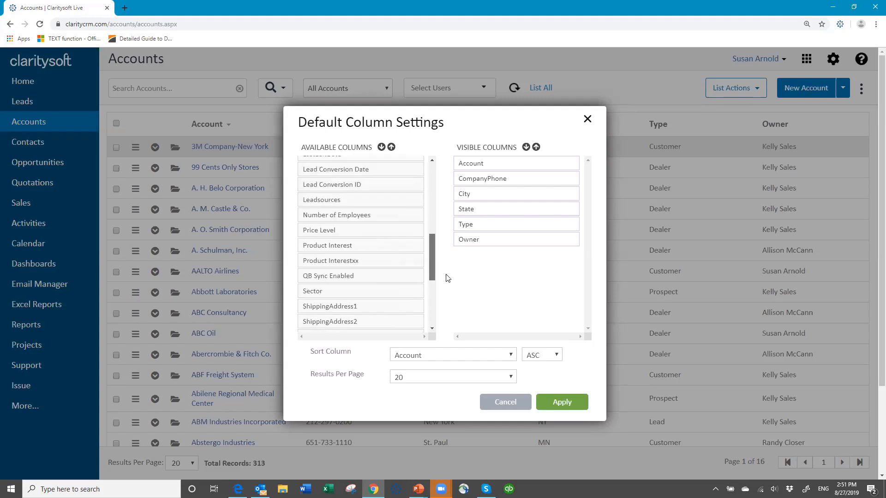
pyautogui.scroll(-6, 448, 281)
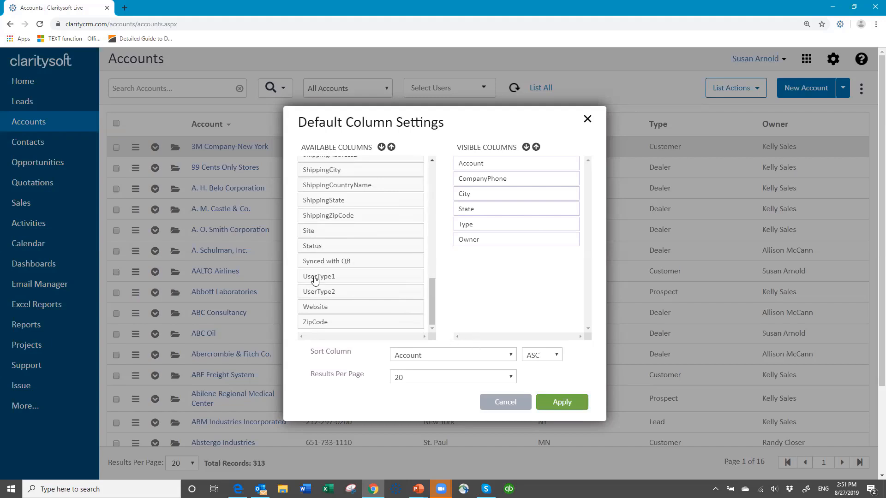
pyautogui.moveTo(315, 280); pyautogui.dragTo(473, 191)
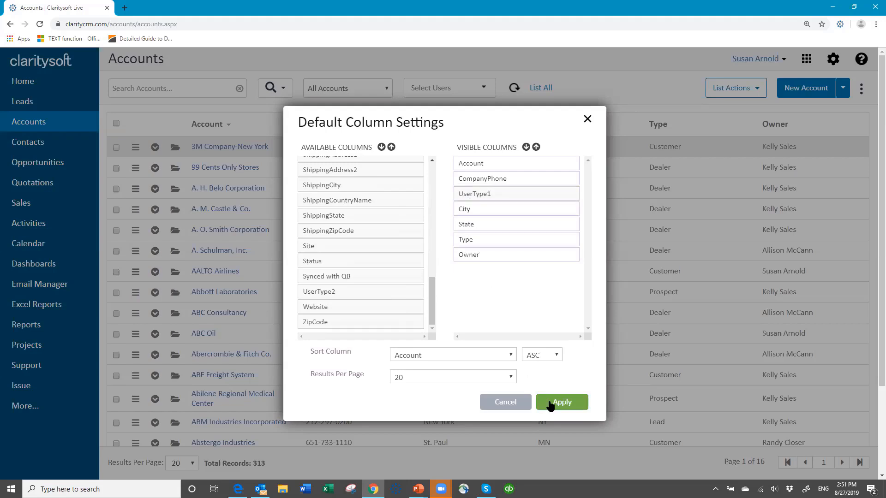
pyautogui.click(457, 377)
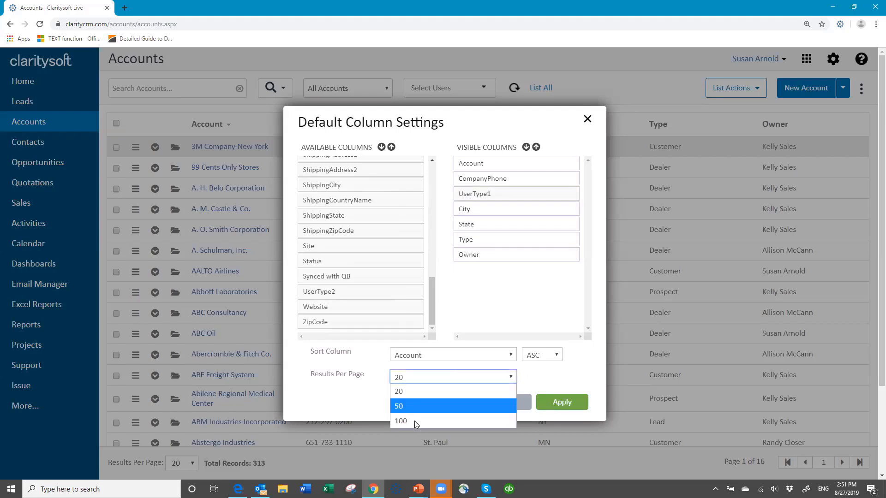
pyautogui.click(482, 421)
pyautogui.click(569, 404)
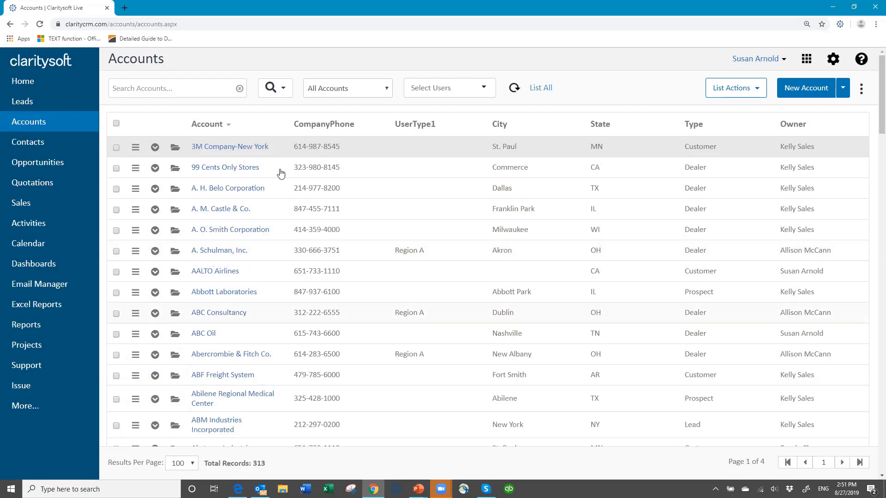
# In Advanced Search, build a standard filter: UserType1 Contains 'Region A'.
pyautogui.click(279, 90)
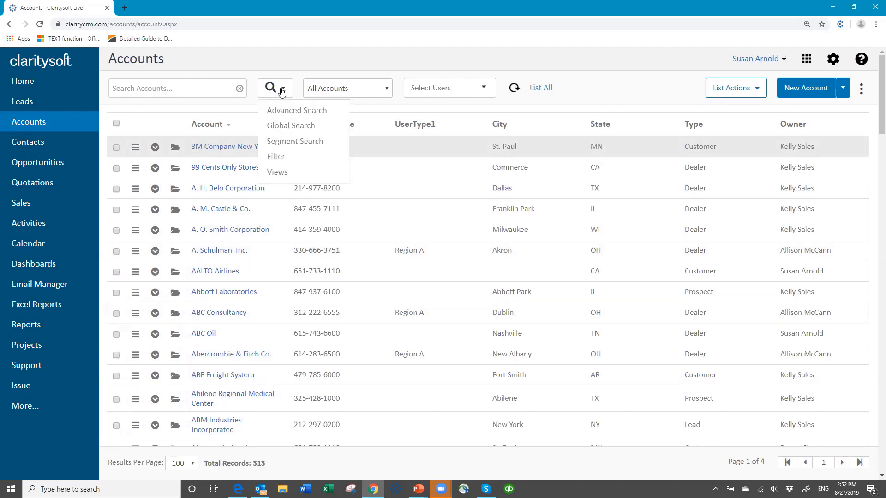
pyautogui.click(285, 114)
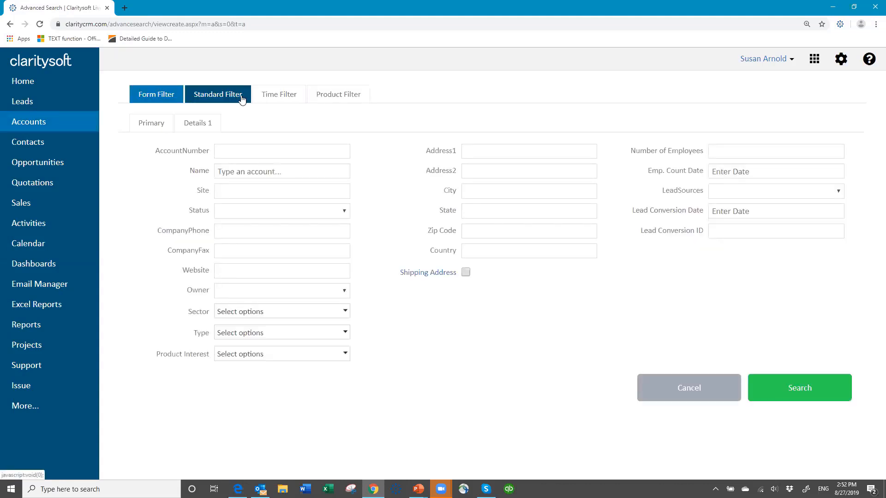
pyautogui.click(233, 102)
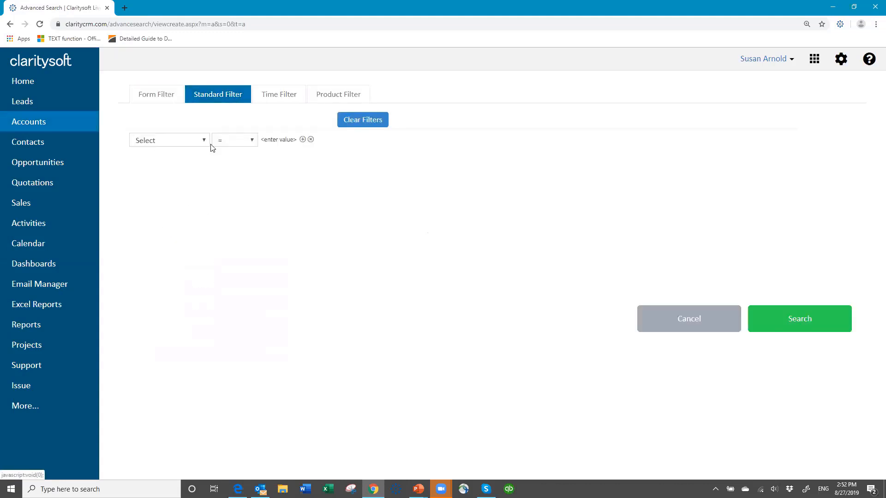
pyautogui.click(205, 141)
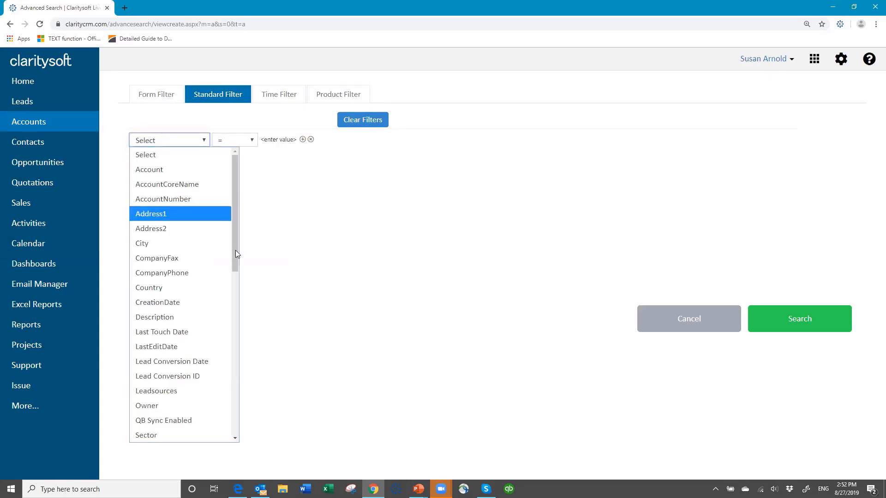
pyautogui.moveTo(237, 278); pyautogui.dragTo(243, 392)
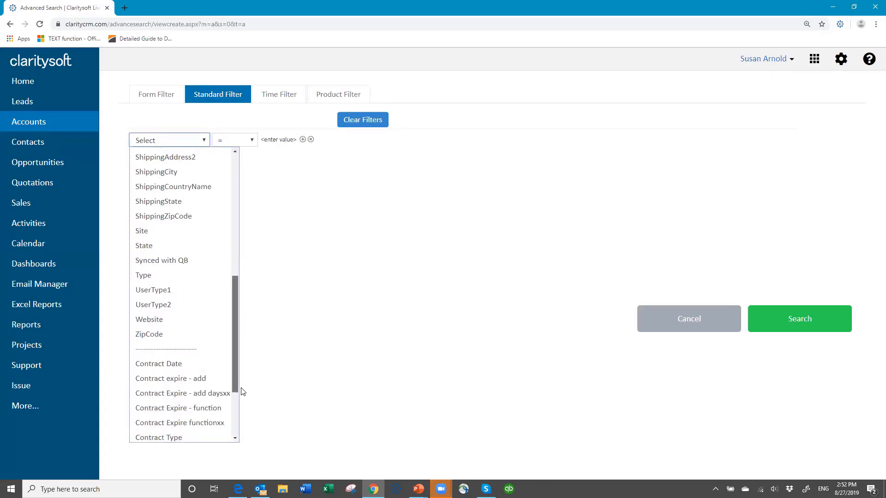
pyautogui.click(163, 290)
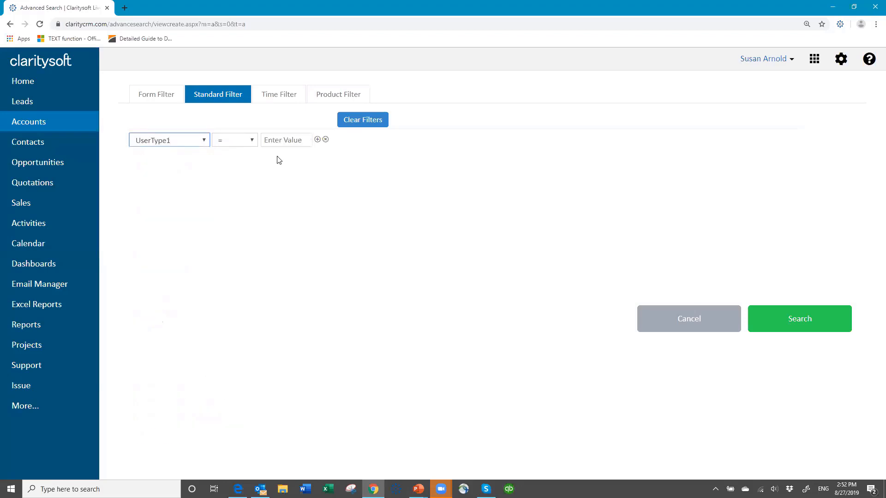
pyautogui.click(253, 143)
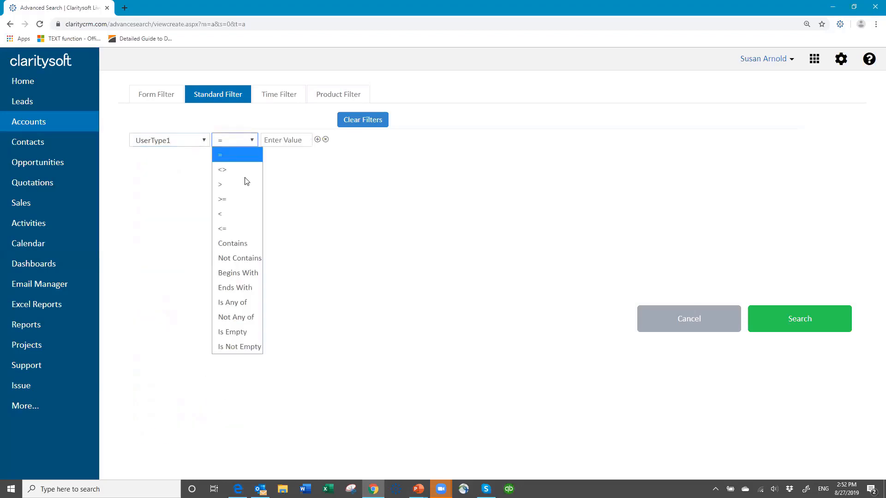
pyautogui.click(238, 240)
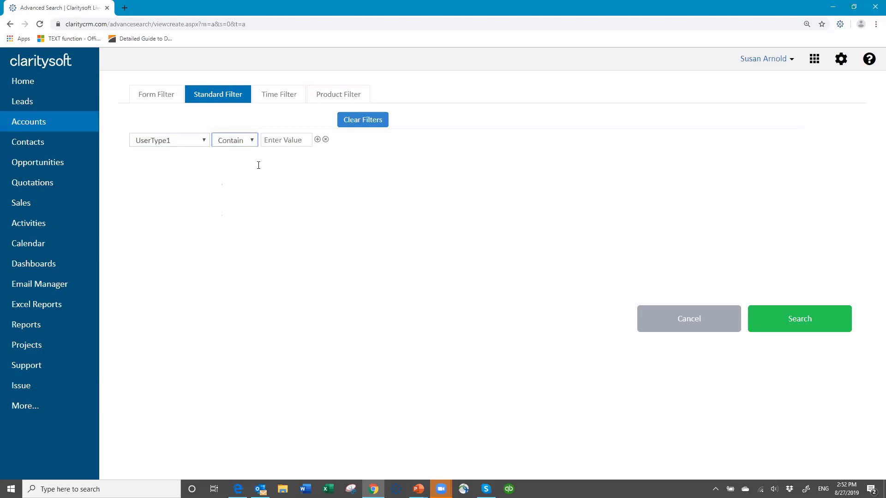
pyautogui.click(276, 142)
pyautogui.write('Region A')
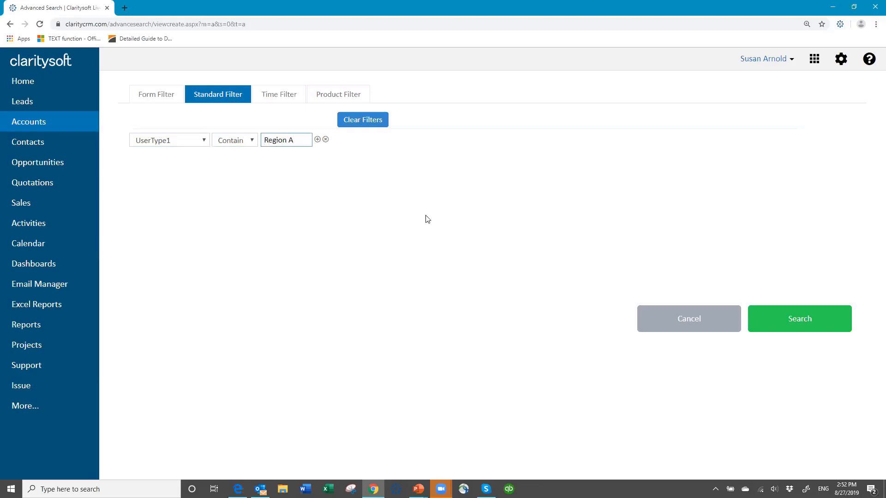
# Run the Region A search to list the 31 matching accounts, then open Settings.
pyautogui.click(805, 326)
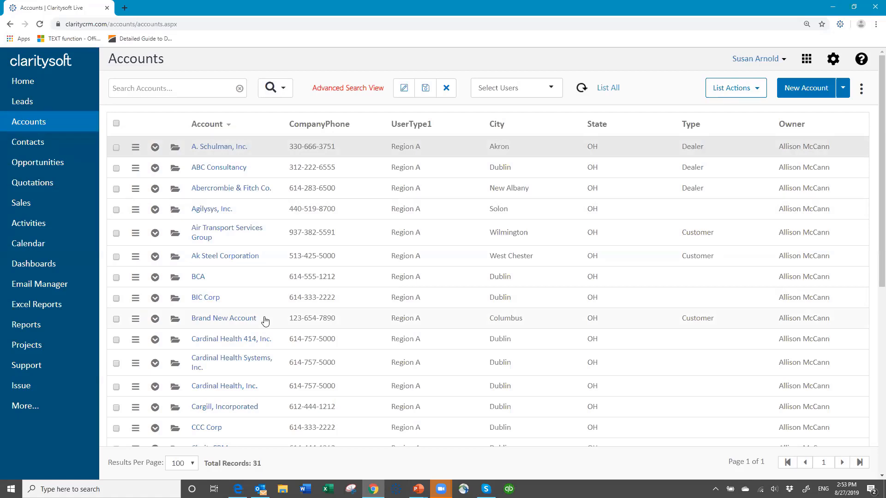
pyautogui.click(833, 60)
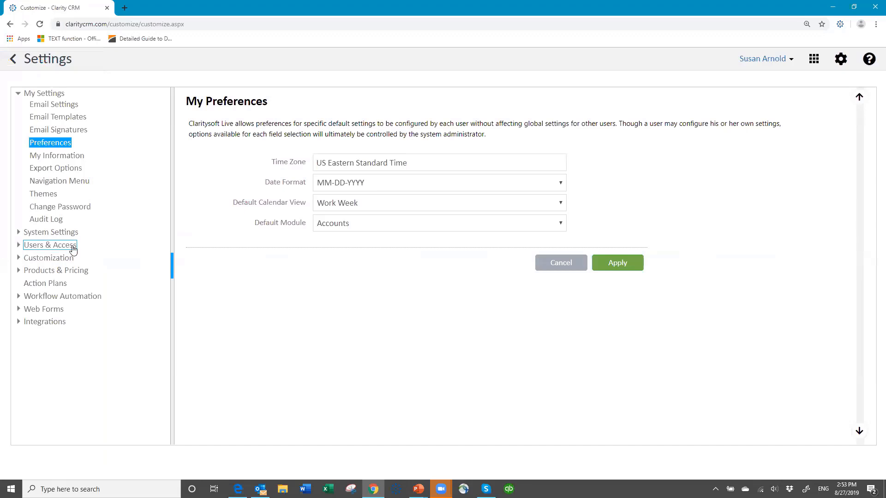
# Go to Users & Access in Settings and list the six Access Profiles, All through Terminated.
pyautogui.click(73, 249)
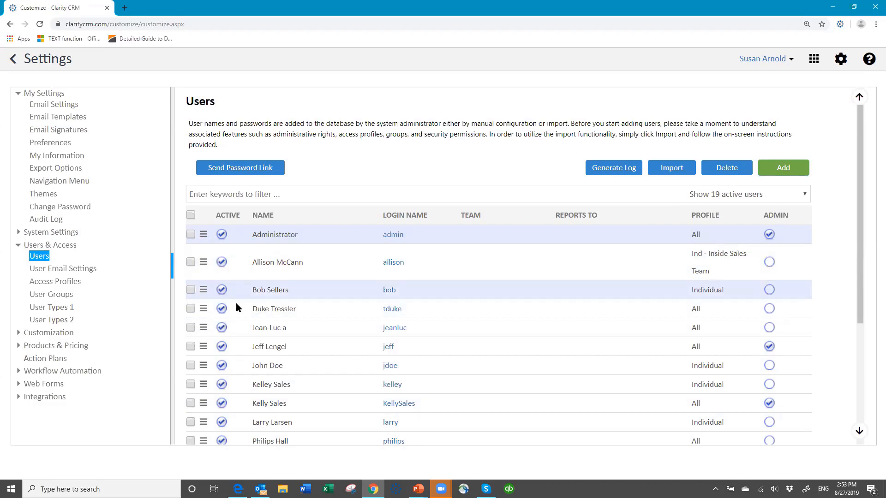
pyautogui.click(74, 282)
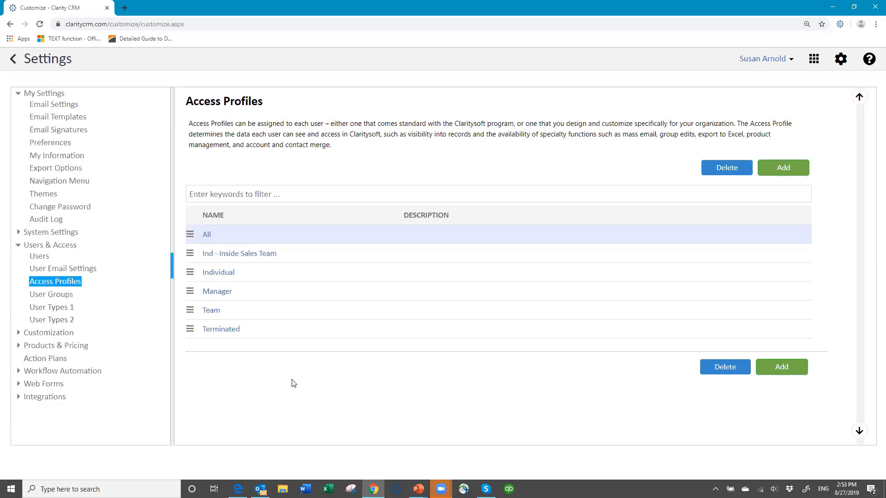
# Look over Ind - Inside Sales Team's Data Access grid, cancel without saving, then view User Groups.
pyautogui.click(261, 254)
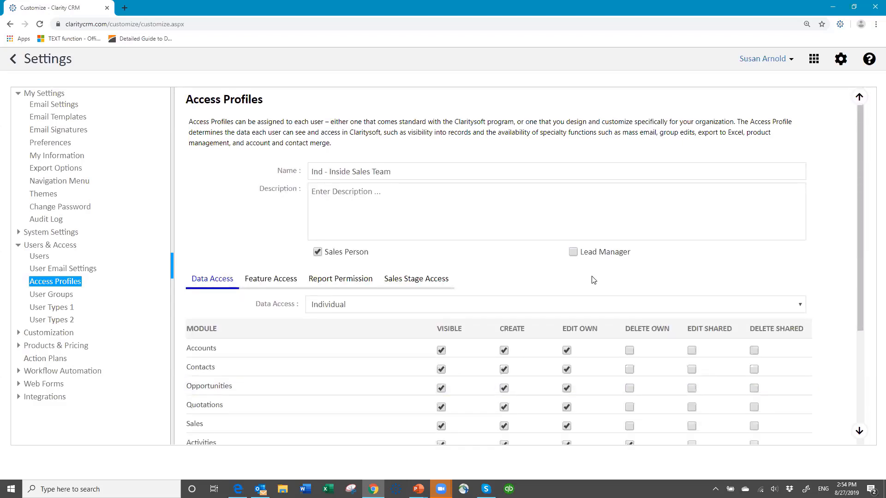
pyautogui.scroll(-4, 595, 277)
pyautogui.scroll(4, 600, 277)
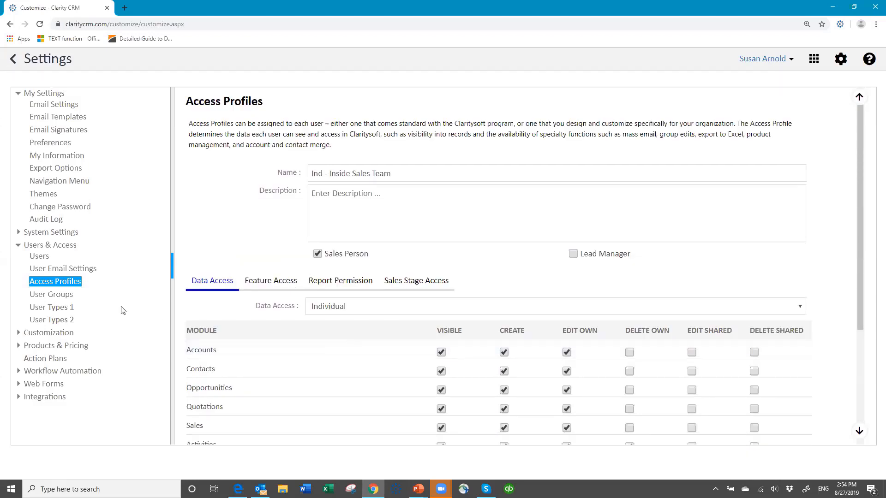
pyautogui.scroll(-3, 576, 401)
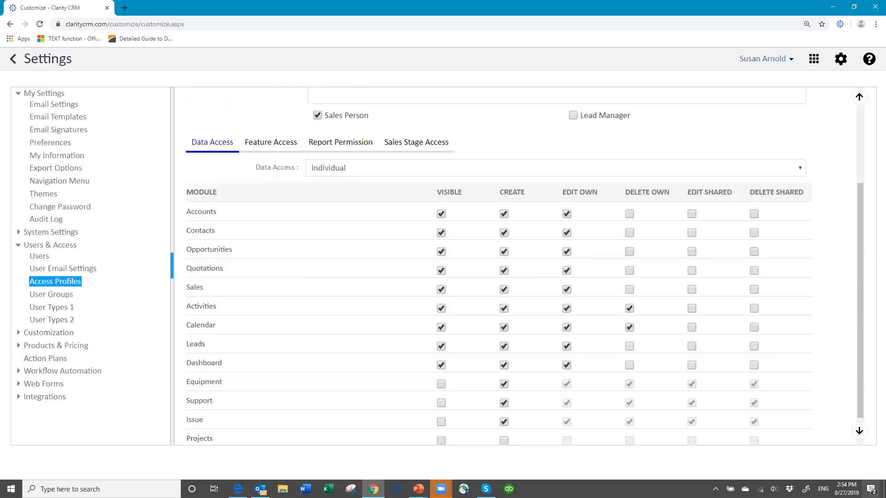
pyautogui.scroll(-1, 649, 370)
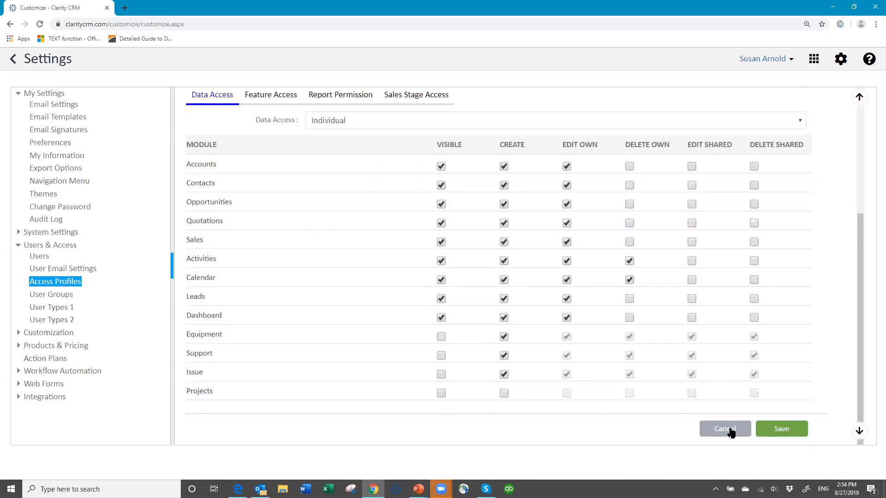
pyautogui.click(726, 429)
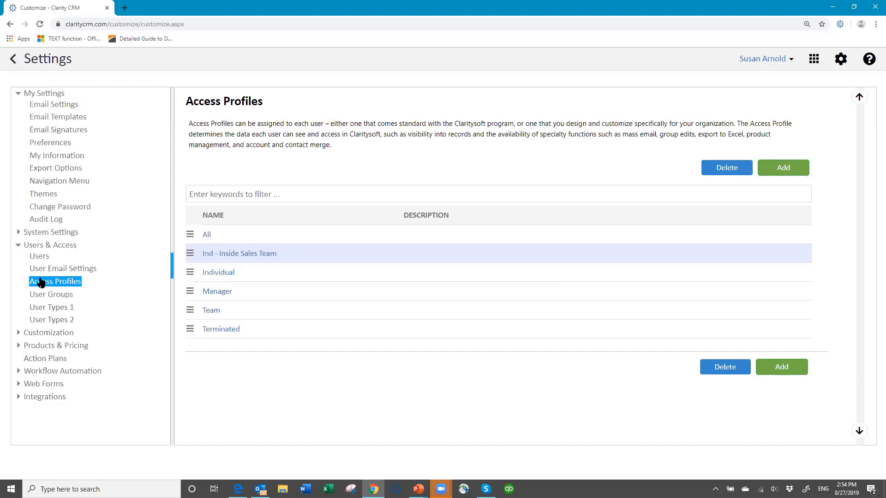
pyautogui.click(34, 298)
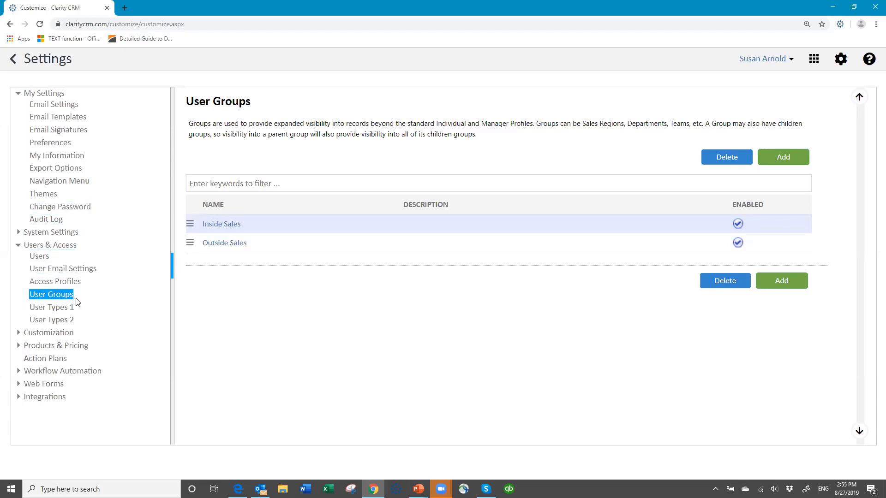
# View the UI Templates list with Account (Dealer), then return to the 'Thank You for Attending!' slide.
pyautogui.click(57, 335)
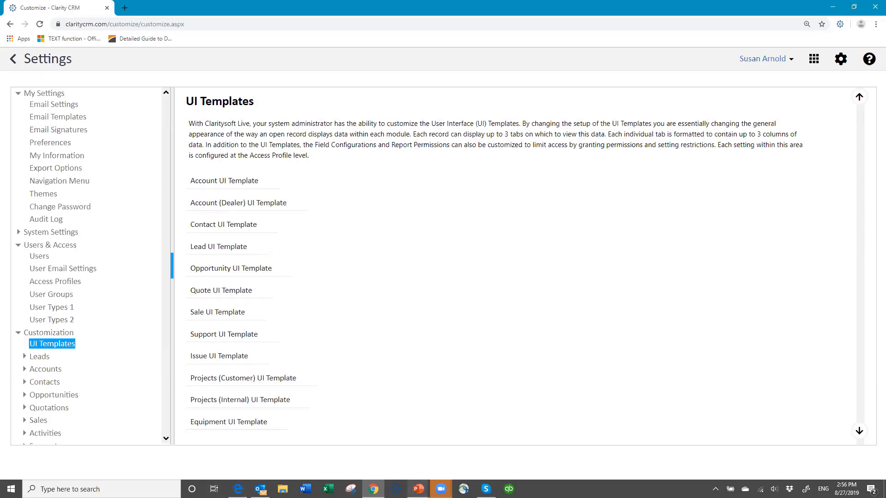
pyautogui.moveTo(418, 488)
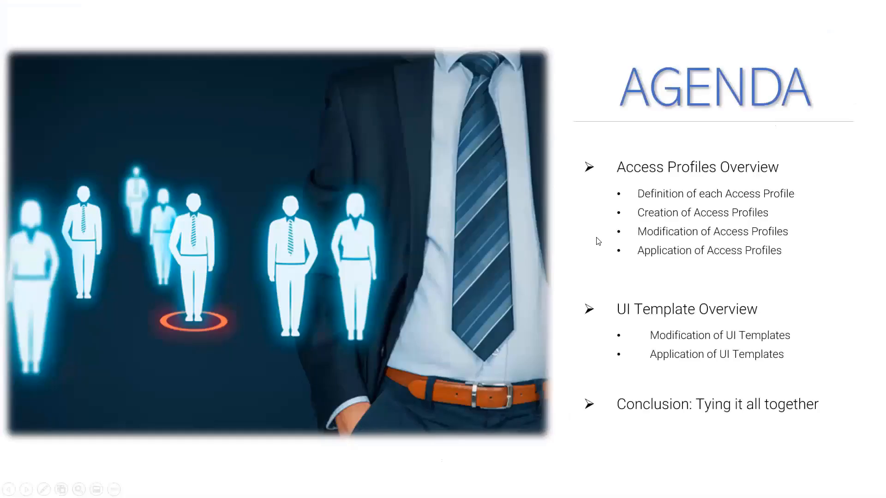
pyautogui.click(595, 237)
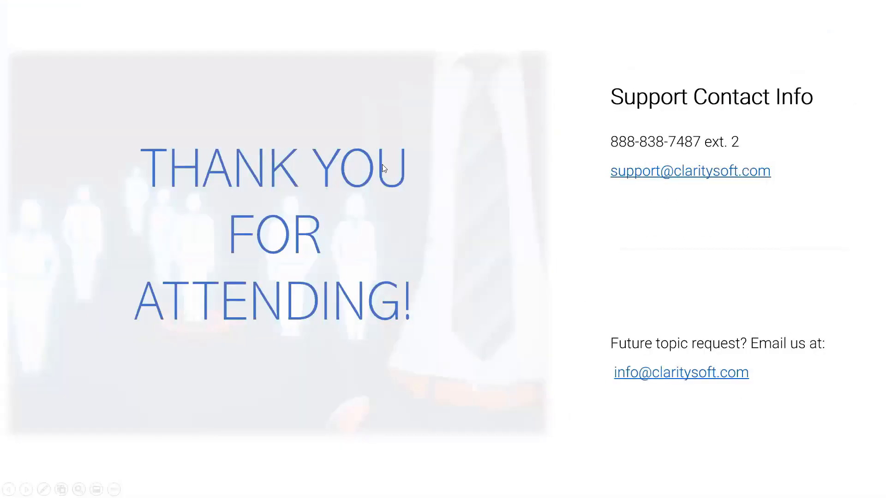